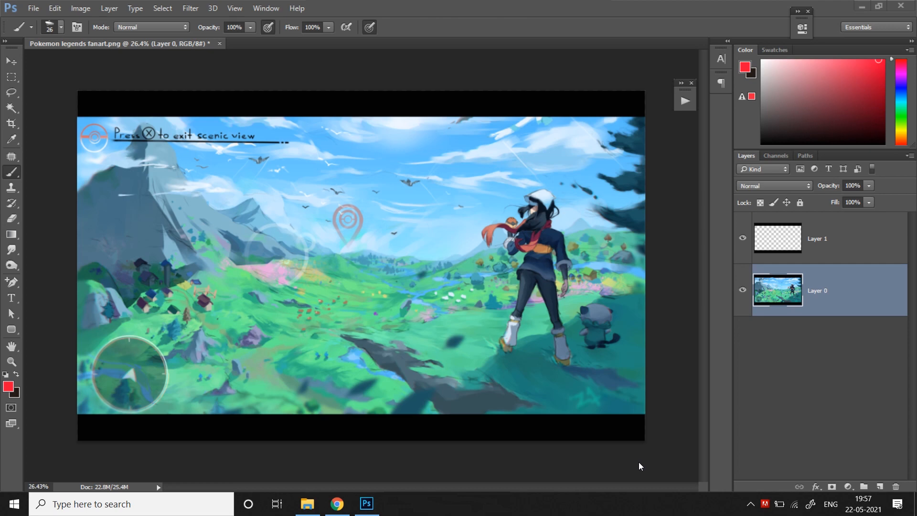
Examine the central meadow, rocks and stream of the painting up close, and return to the full picture
{"action": "left_click", "coordinate": [325, 366]}
{"action": "key", "text": "z"}
{"action": "left_click_drag", "start_coordinate": [319, 362], "coordinate": [402, 394]}
{"action": "key", "text": "space"}
{"action": "left_click_drag", "start_coordinate": [345, 331], "coordinate": [428, 401]}
{"action": "key", "text": "space"}
{"action": "left_click_drag", "start_coordinate": [581, 331], "coordinate": [595, 317]}
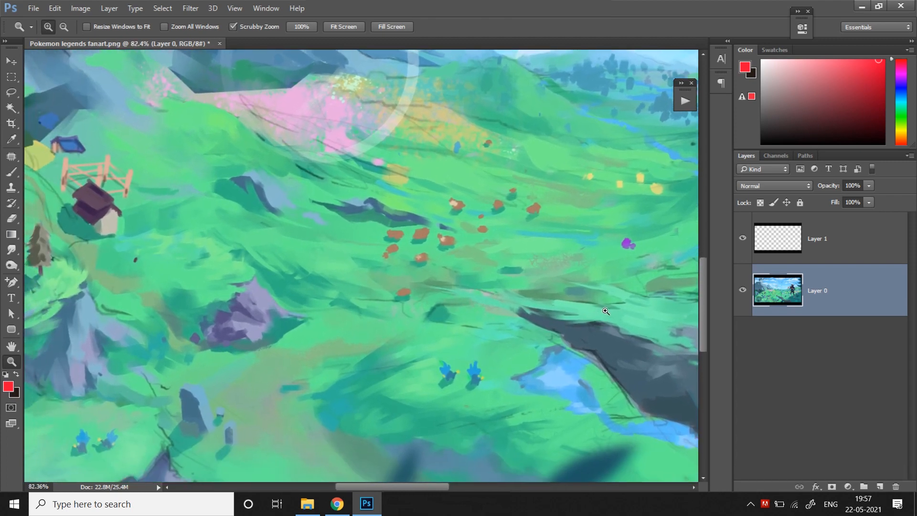
{"action": "left_click_drag", "start_coordinate": [594, 317], "coordinate": [551, 311]}
{"action": "key", "text": "space"}
{"action": "left_click_drag", "start_coordinate": [603, 281], "coordinate": [378, 422]}
{"action": "mouse_move", "coordinate": [579, 304]}
{"action": "left_mouse_down"}
{"action": "mouse_move", "coordinate": [562, 288]}
{"action": "mouse_move", "coordinate": [570, 288]}
{"action": "left_mouse_up"}
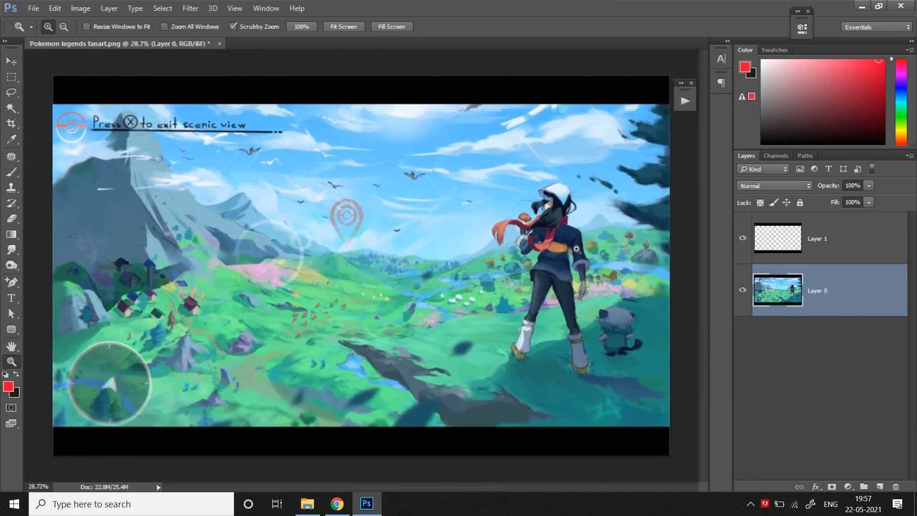
On a new layer, draw red arrows from the mountains, clouds, trees and cliff toward the map-pin marker, and circle the marker
{"action": "left_click", "coordinate": [11, 172]}
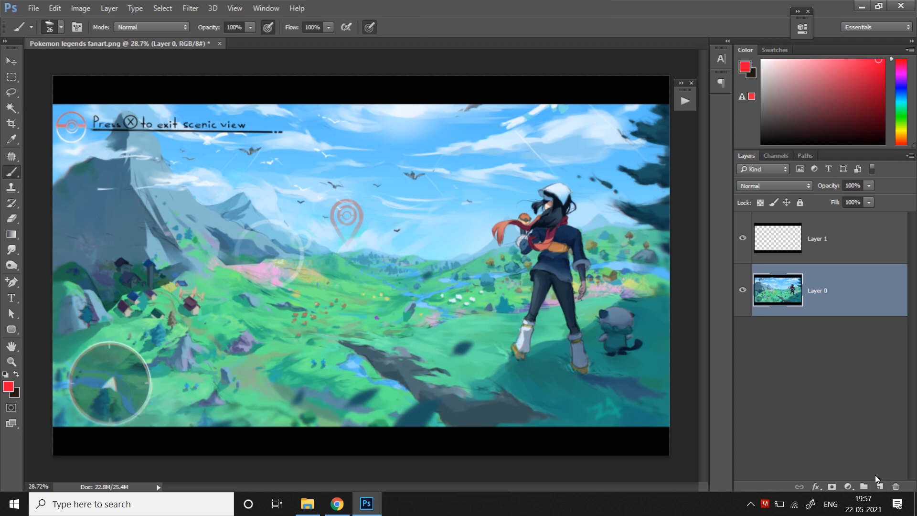
{"action": "left_click", "coordinate": [879, 486]}
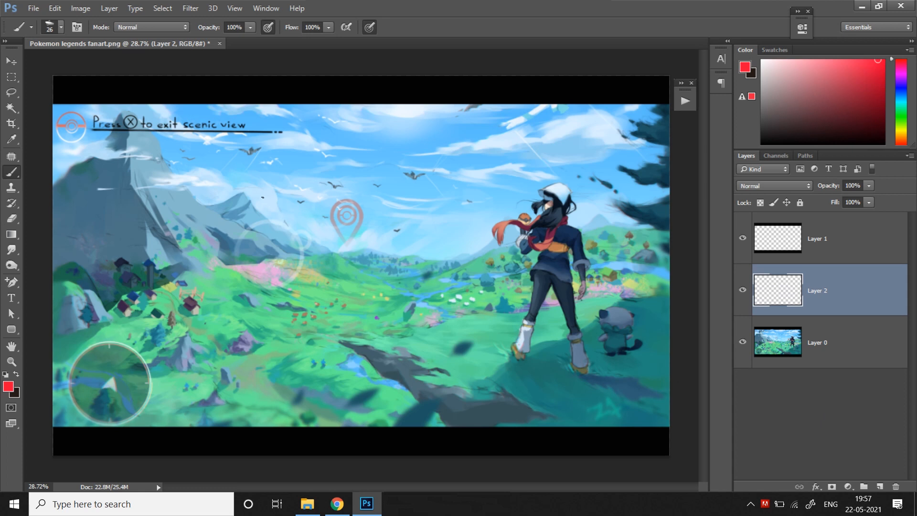
{"action": "left_click_drag", "start_coordinate": [253, 179], "coordinate": [338, 242]}
{"action": "left_click_drag", "start_coordinate": [148, 136], "coordinate": [261, 233]}
{"action": "left_click_drag", "start_coordinate": [143, 261], "coordinate": [286, 249]}
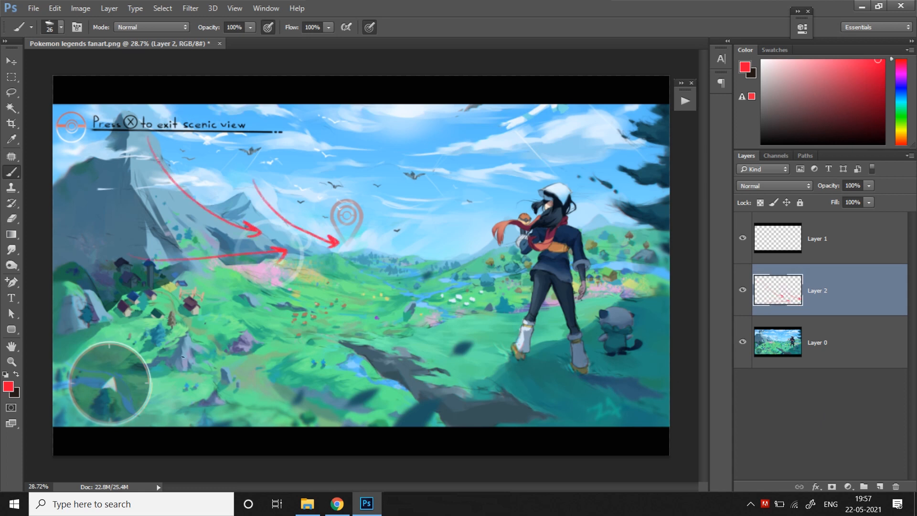
{"action": "mouse_move", "coordinate": [164, 354]}
{"action": "left_mouse_down"}
{"action": "mouse_move", "coordinate": [281, 314]}
{"action": "mouse_move", "coordinate": [276, 328]}
{"action": "left_mouse_up"}
{"action": "mouse_move", "coordinate": [461, 416]}
{"action": "left_mouse_down"}
{"action": "mouse_move", "coordinate": [330, 333]}
{"action": "mouse_move", "coordinate": [340, 345]}
{"action": "left_mouse_up"}
{"action": "left_click_drag", "start_coordinate": [639, 209], "coordinate": [602, 211]}
{"action": "left_click_drag", "start_coordinate": [654, 169], "coordinate": [614, 175]}
{"action": "left_click_drag", "start_coordinate": [653, 128], "coordinate": [446, 154]}
{"action": "left_click_drag", "start_coordinate": [593, 161], "coordinate": [473, 181]}
{"action": "left_click_drag", "start_coordinate": [473, 181], "coordinate": [496, 186]}
{"action": "left_click_drag", "start_coordinate": [263, 123], "coordinate": [351, 151]}
{"action": "mouse_move", "coordinate": [341, 145]}
{"action": "left_mouse_down"}
{"action": "mouse_move", "coordinate": [367, 179]}
{"action": "mouse_move", "coordinate": [351, 218]}
{"action": "left_mouse_up"}
{"action": "left_click_drag", "start_coordinate": [488, 258], "coordinate": [394, 256]}
{"action": "left_click_drag", "start_coordinate": [416, 252], "coordinate": [392, 256]}
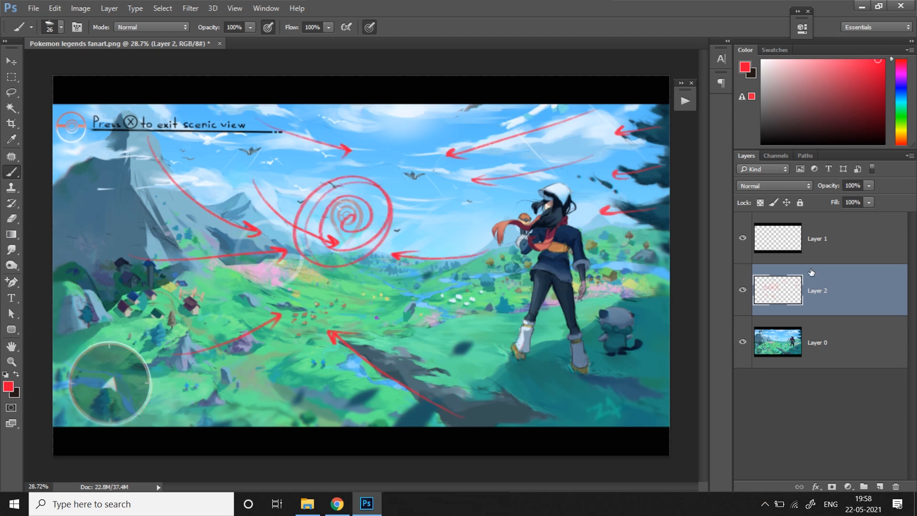
Delete the layer with the red arrows and add a new empty layer above Layer 0
{"action": "key", "text": "Delete"}
{"action": "left_click", "coordinate": [880, 486]}
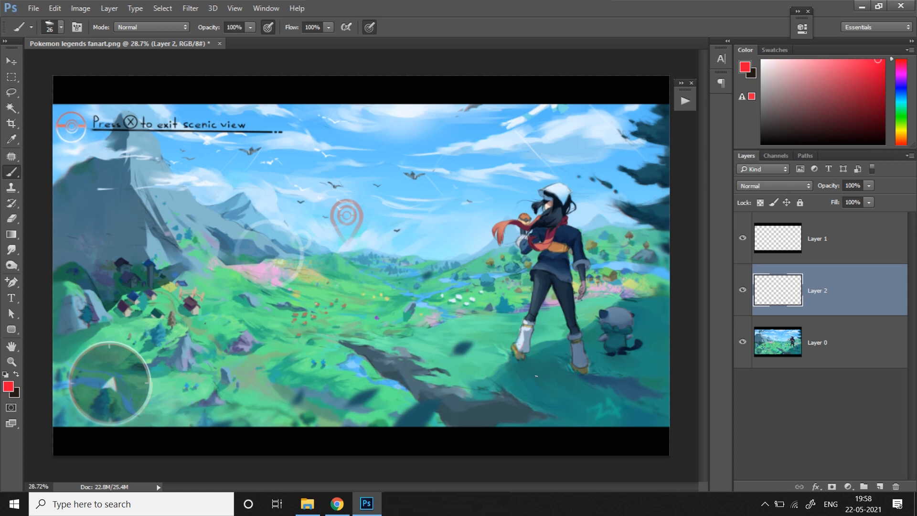
Circle the character with her companion and the dark tree in red, and undo the marks
{"action": "mouse_move", "coordinate": [506, 421]}
{"action": "left_mouse_down"}
{"action": "mouse_move", "coordinate": [454, 306]}
{"action": "mouse_move", "coordinate": [617, 186]}
{"action": "mouse_move", "coordinate": [499, 423]}
{"action": "left_mouse_up"}
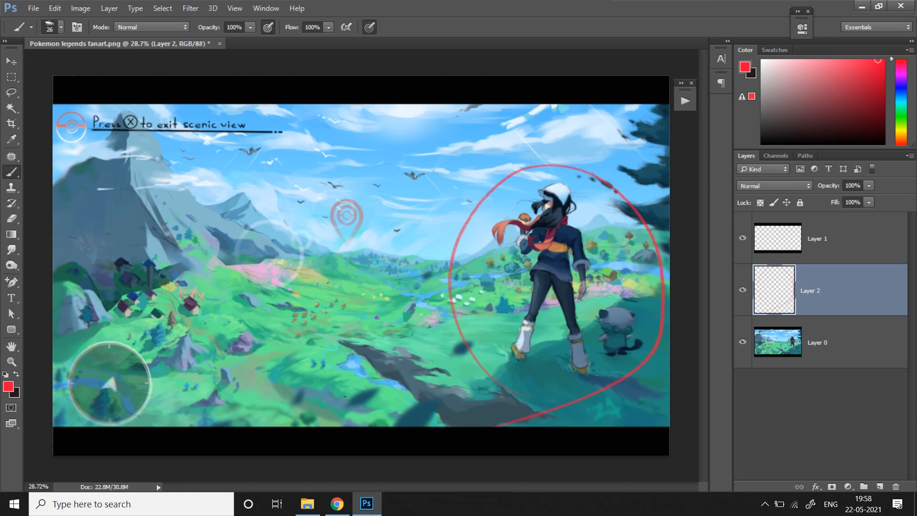
{"action": "key", "text": "ctrl+z"}
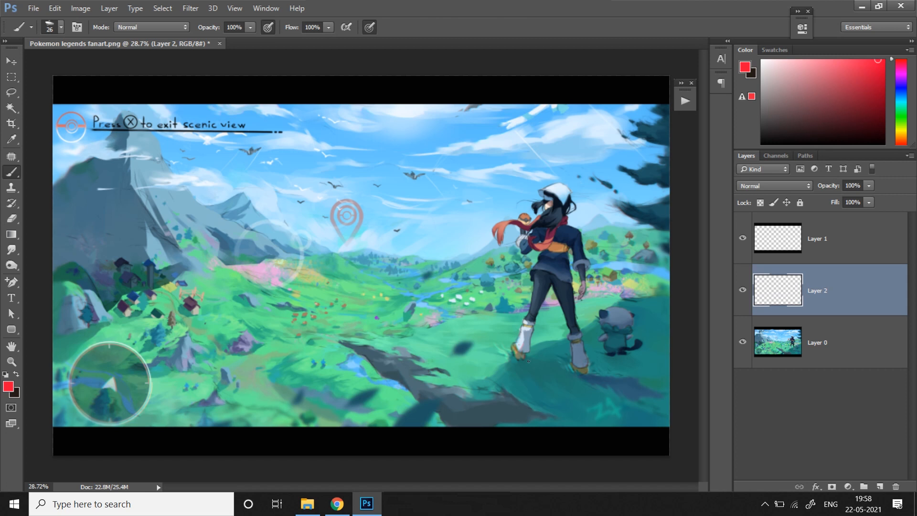
{"action": "mouse_move", "coordinate": [525, 364]}
{"action": "left_mouse_down"}
{"action": "mouse_move", "coordinate": [498, 382]}
{"action": "mouse_move", "coordinate": [481, 354]}
{"action": "left_mouse_up"}
{"action": "left_click_drag", "start_coordinate": [639, 104], "coordinate": [669, 276]}
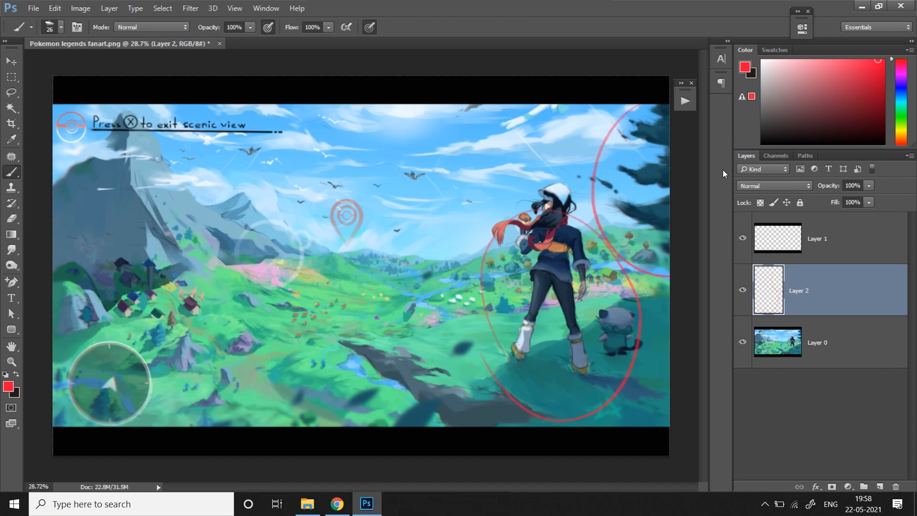
{"action": "key", "text": "ctrl+alt+z"}
{"action": "key", "text": "ctrl+alt+z"}
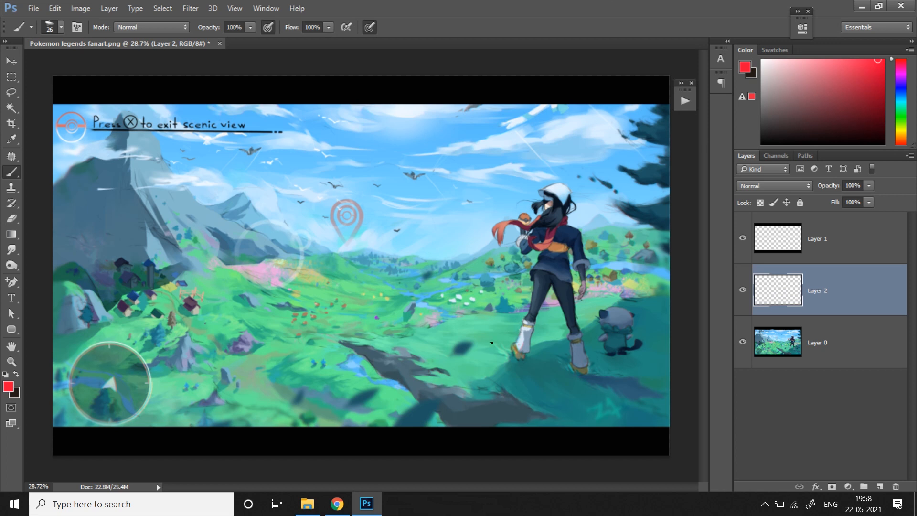
Mark the grass slope behind the character's feet with red scribbles, circle the cliff area, and undo these marks
{"action": "mouse_move", "coordinate": [387, 339]}
{"action": "left_mouse_down"}
{"action": "mouse_move", "coordinate": [523, 307]}
{"action": "mouse_move", "coordinate": [515, 338]}
{"action": "mouse_move", "coordinate": [525, 344]}
{"action": "mouse_move", "coordinate": [565, 341]}
{"action": "left_mouse_up"}
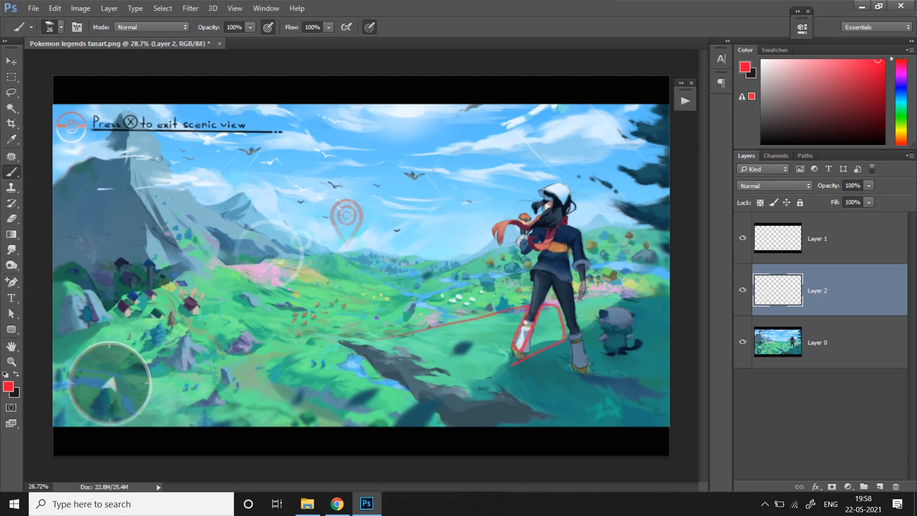
{"action": "key", "text": "ctrl+z"}
{"action": "mouse_move", "coordinate": [382, 352]}
{"action": "left_mouse_down"}
{"action": "mouse_move", "coordinate": [421, 328]}
{"action": "mouse_move", "coordinate": [520, 309]}
{"action": "left_mouse_up"}
{"action": "mouse_move", "coordinate": [465, 376]}
{"action": "left_mouse_down"}
{"action": "mouse_move", "coordinate": [552, 308]}
{"action": "mouse_move", "coordinate": [568, 330]}
{"action": "mouse_move", "coordinate": [605, 299]}
{"action": "mouse_move", "coordinate": [621, 300]}
{"action": "left_mouse_up"}
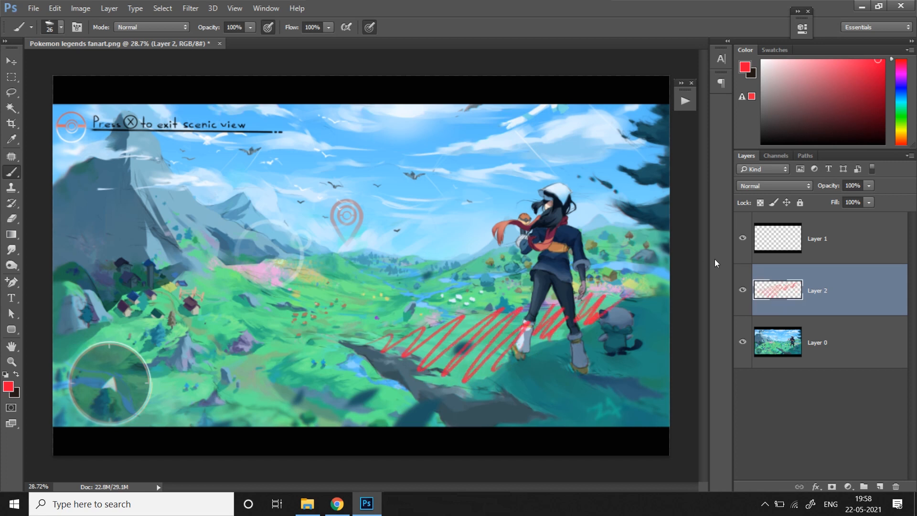
{"action": "key", "text": "ctrl+alt+z"}
{"action": "key", "text": "ctrl+alt+z"}
{"action": "key", "text": "ctrl+alt+z"}
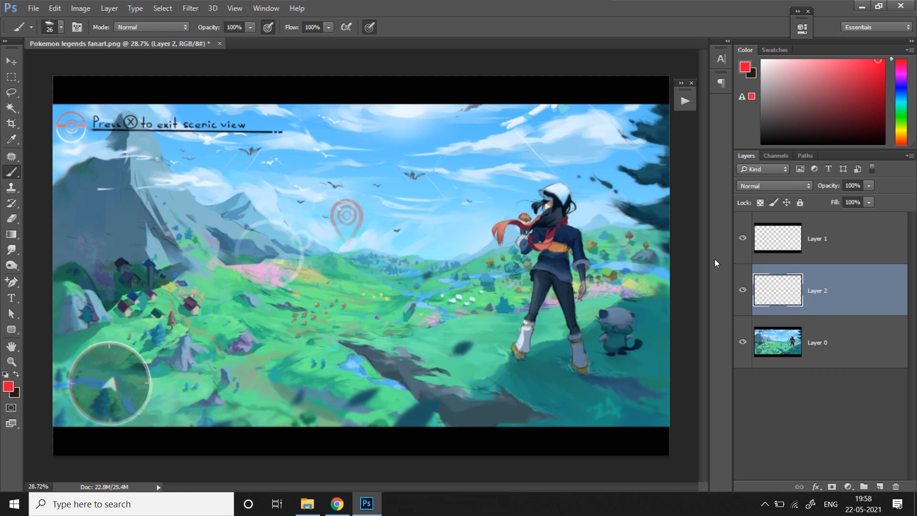
{"action": "mouse_move", "coordinate": [415, 418]}
{"action": "left_mouse_down"}
{"action": "mouse_move", "coordinate": [334, 380]}
{"action": "mouse_move", "coordinate": [454, 276]}
{"action": "mouse_move", "coordinate": [482, 387]}
{"action": "mouse_move", "coordinate": [416, 419]}
{"action": "left_mouse_up"}
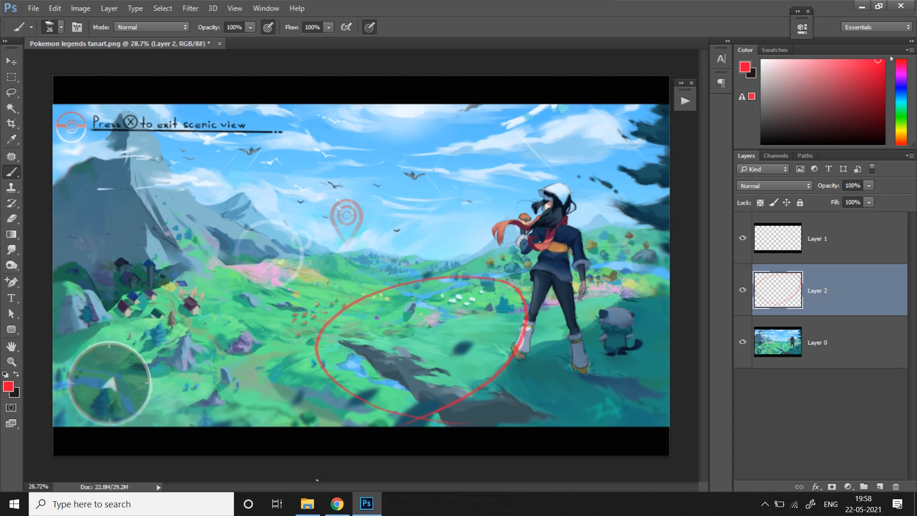
{"action": "key", "text": "ctrl+z"}
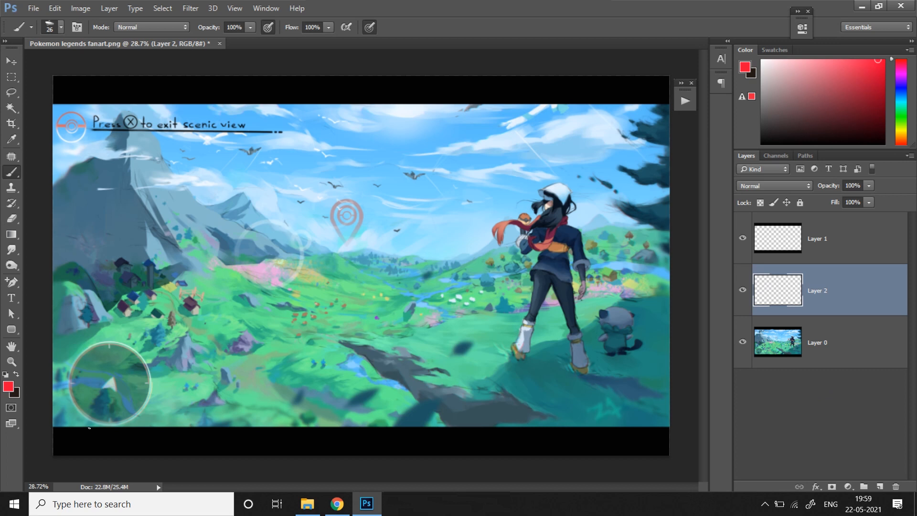
Choose a soft round brush and enlarge it for broad shading
{"action": "left_click", "coordinate": [61, 28]}
{"action": "left_click_drag", "start_coordinate": [145, 337], "coordinate": [142, 136]}
{"action": "left_click", "coordinate": [25, 145]}
{"action": "left_click", "coordinate": [134, 64]}
{"action": "left_click", "coordinate": [138, 64]}
{"action": "left_click", "coordinate": [246, 61]}
Sample the mountain's blue-grey as the paint colour, and set Layer 2 to Multiply with the brush at 17% opacity
{"action": "left_click", "coordinate": [115, 253], "text": "alt"}
{"action": "left_click", "coordinate": [774, 185]}
{"action": "left_click", "coordinate": [778, 211]}
{"action": "left_click_drag", "start_coordinate": [248, 27], "coordinate": [232, 41]}
Shade the lower landscape with broad soft strokes, finishing with a 514 px brush, and set Layer 2's opacity to 87%
{"action": "key", "text": "z"}
{"action": "left_click_drag", "start_coordinate": [397, 375], "coordinate": [344, 375]}
{"action": "key", "text": "b"}
{"action": "mouse_move", "coordinate": [188, 302]}
{"action": "left_mouse_down"}
{"action": "mouse_move", "coordinate": [541, 364]}
{"action": "mouse_move", "coordinate": [547, 342]}
{"action": "left_mouse_up"}
{"action": "mouse_move", "coordinate": [188, 245]}
{"action": "left_mouse_down"}
{"action": "mouse_move", "coordinate": [193, 289]}
{"action": "mouse_move", "coordinate": [339, 392]}
{"action": "left_mouse_up"}
{"action": "left_click_drag", "start_coordinate": [223, 339], "coordinate": [371, 370]}
{"action": "left_click_drag", "start_coordinate": [178, 344], "coordinate": [246, 400]}
{"action": "left_click", "coordinate": [62, 27]}
{"action": "left_click", "coordinate": [137, 65]}
{"action": "mouse_move", "coordinate": [404, 370]}
{"action": "left_mouse_down"}
{"action": "mouse_move", "coordinate": [544, 313]}
{"action": "mouse_move", "coordinate": [580, 338]}
{"action": "mouse_move", "coordinate": [449, 361]}
{"action": "left_mouse_up"}
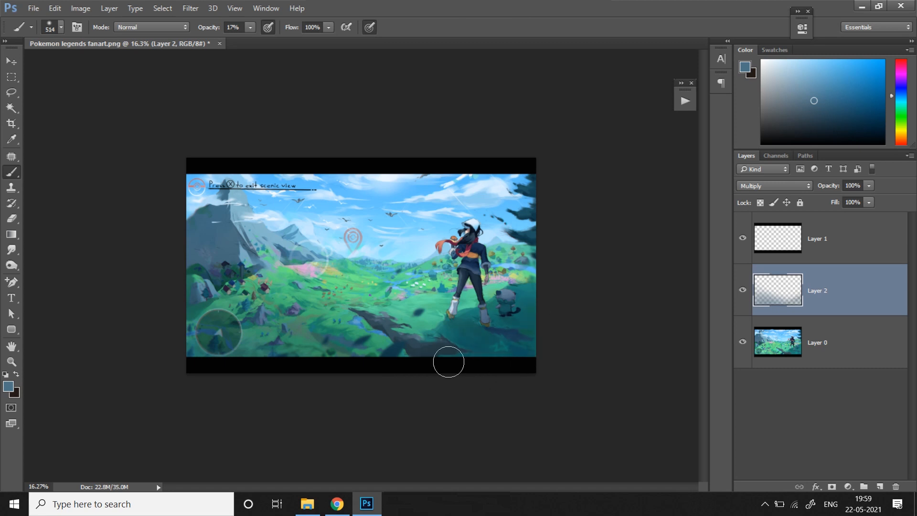
{"action": "left_click", "coordinate": [869, 186]}
{"action": "left_click_drag", "start_coordinate": [868, 202], "coordinate": [860, 202]}
Lighten the shading over the middle-left meadow with a soft 1163 px Eraser at 19% opacity
{"action": "key", "text": "z"}
{"action": "left_click_drag", "start_coordinate": [603, 336], "coordinate": [626, 336]}
{"action": "key", "text": "e"}
{"action": "left_click", "coordinate": [62, 28]}
{"action": "left_click", "coordinate": [132, 64]}
{"action": "left_click_drag", "start_coordinate": [133, 64], "coordinate": [135, 64]}
{"action": "left_click", "coordinate": [205, 27]}
{"action": "left_click", "coordinate": [155, 42]}
{"action": "left_click", "coordinate": [61, 28]}
{"action": "left_click", "coordinate": [136, 63]}
{"action": "left_click_drag", "start_coordinate": [280, 269], "coordinate": [296, 320]}
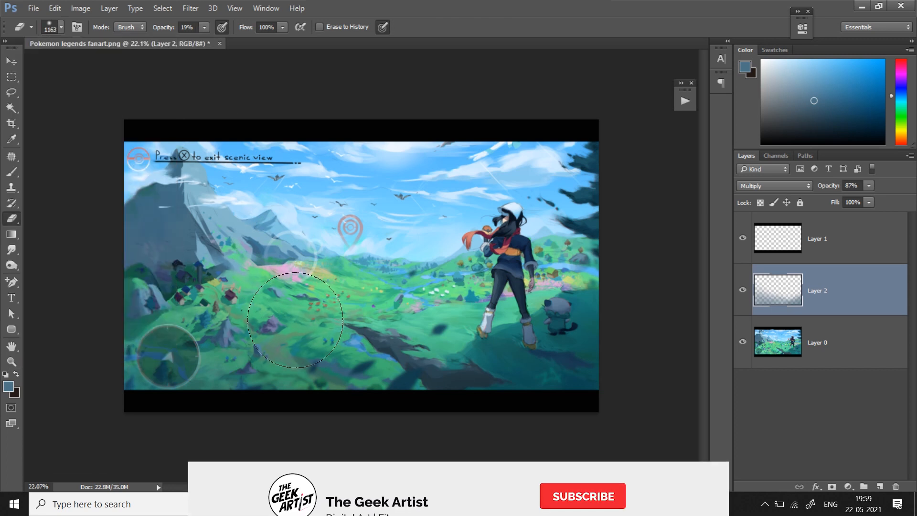
{"action": "left_click_drag", "start_coordinate": [265, 254], "coordinate": [299, 314]}
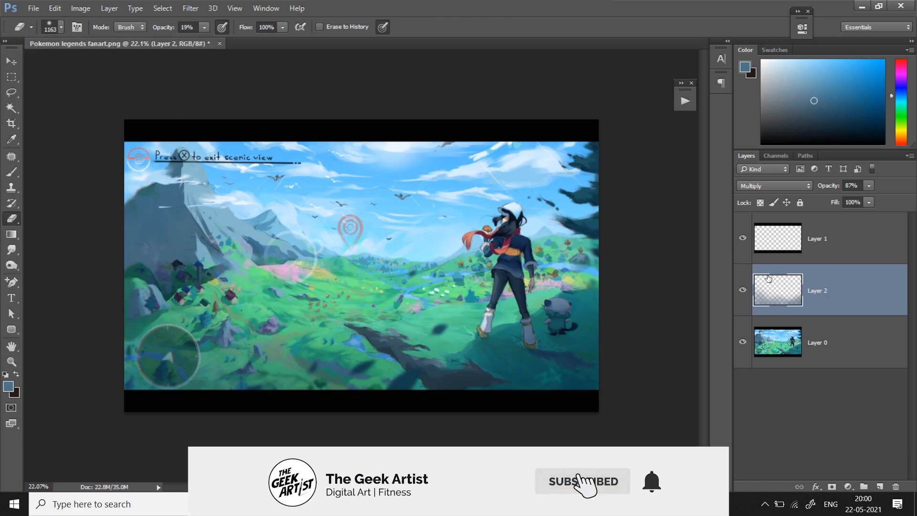
Add a new layer above Layer 2 in Overlay mode and set the brush size to 1200 px
{"action": "left_click", "coordinate": [880, 486]}
{"action": "left_click", "coordinate": [775, 186]}
{"action": "left_click", "coordinate": [755, 301]}
{"action": "key", "text": "b"}
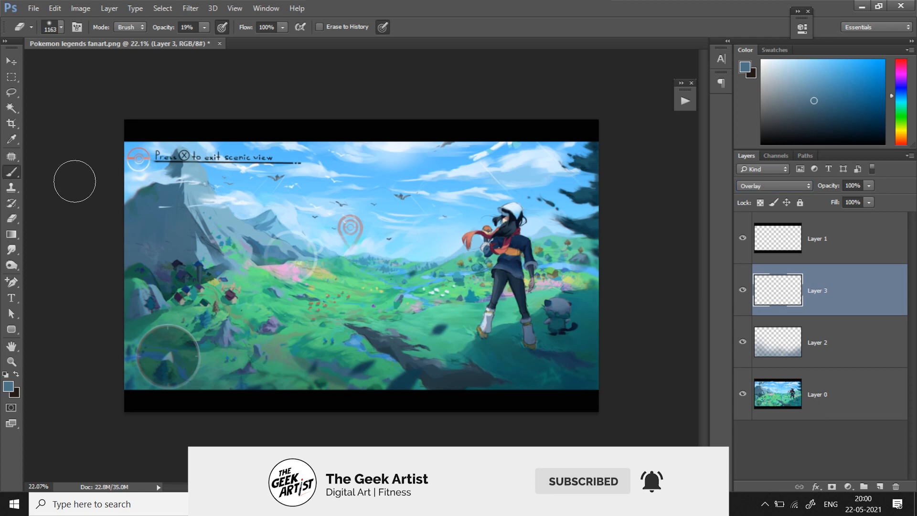
{"action": "left_click", "coordinate": [61, 27]}
{"action": "type", "text": "12"}
{"action": "key", "text": "Return"}
{"action": "left_click", "coordinate": [62, 28]}
{"action": "type", "text": "00"}
{"action": "key", "text": "Return"}
{"action": "key", "text": "Return"}
Pick a pale yellow and brush a soft glow over the horizon and valley around the map-pin marker
{"action": "key", "text": "alt"}
{"action": "left_click", "coordinate": [359, 272], "text": "alt"}
{"action": "left_click", "coordinate": [898, 133]}
{"action": "left_click", "coordinate": [792, 66]}
{"action": "left_click", "coordinate": [789, 67]}
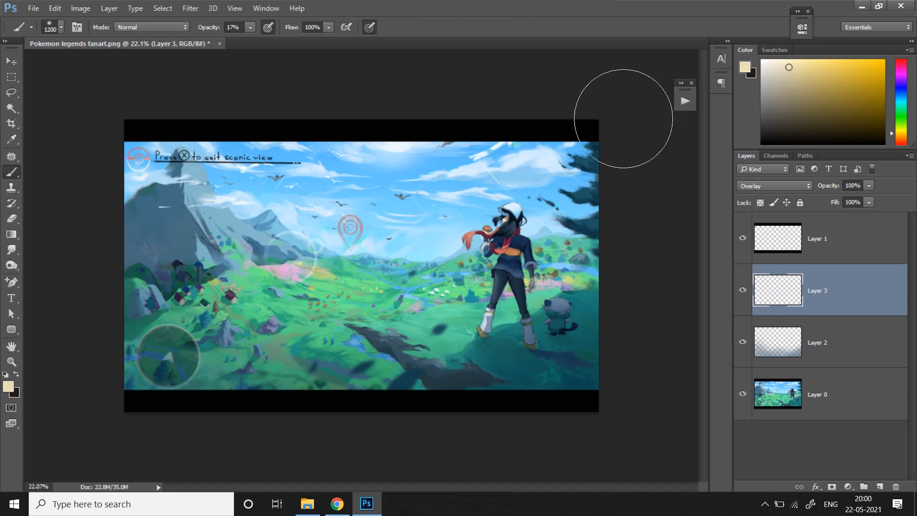
{"action": "left_click_drag", "start_coordinate": [330, 219], "coordinate": [288, 271]}
{"action": "left_click", "coordinate": [789, 61]}
{"action": "left_click_drag", "start_coordinate": [281, 236], "coordinate": [412, 271]}
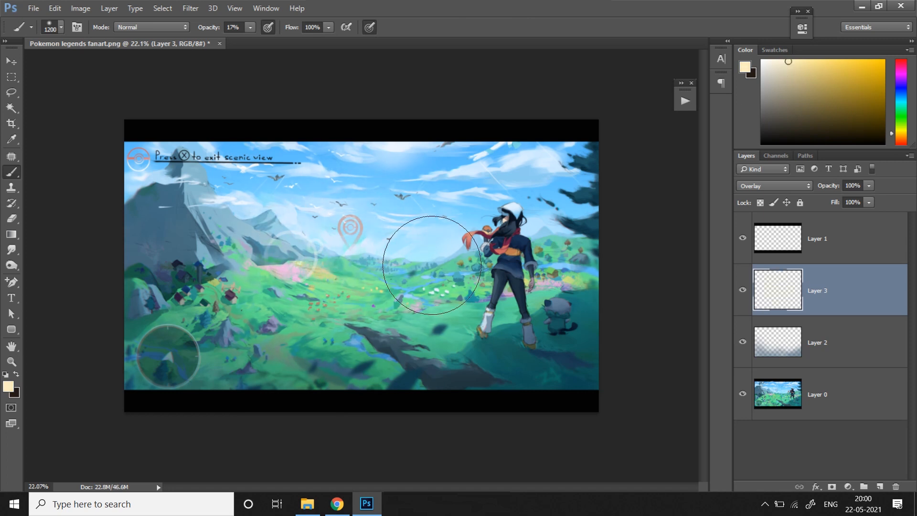
Reduce Layer 3's opacity, comparing the picture with and without the yellow glow
{"action": "left_click", "coordinate": [742, 290]}
{"action": "left_click", "coordinate": [743, 290]}
{"action": "left_click", "coordinate": [742, 290]}
{"action": "left_click", "coordinate": [742, 290]}
{"action": "left_click_drag", "start_coordinate": [869, 186], "coordinate": [851, 206]}
{"action": "left_click", "coordinate": [742, 290]}
{"action": "left_click", "coordinate": [743, 290]}
{"action": "mouse_move", "coordinate": [742, 290]}
{"action": "left_mouse_down"}
{"action": "mouse_move", "coordinate": [744, 342]}
{"action": "mouse_move", "coordinate": [743, 292]}
{"action": "left_mouse_up"}
Lasso the grass slope between the cliff and the character's feet on a new layer set to Overlay
{"action": "left_click", "coordinate": [879, 486]}
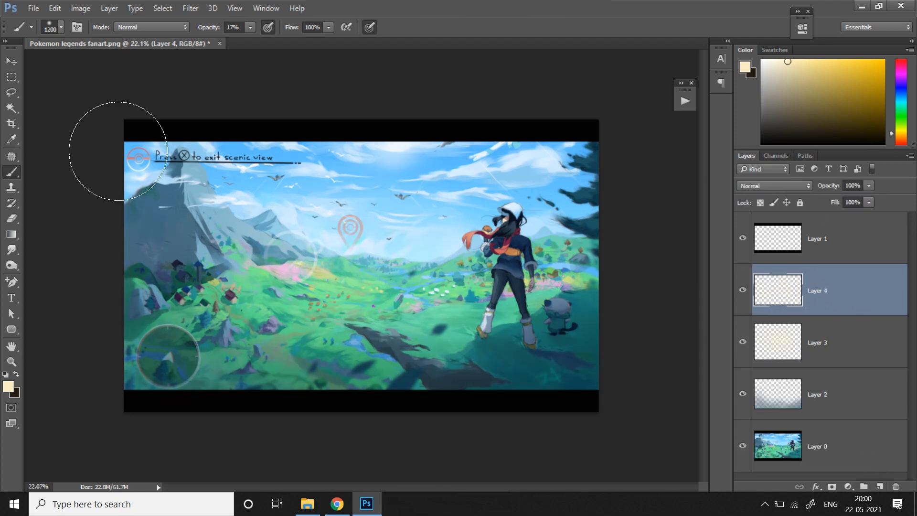
{"action": "key", "text": "l"}
{"action": "scroll", "coordinate": [546, 284], "scroll_direction": "up", "scroll_amount": 3}
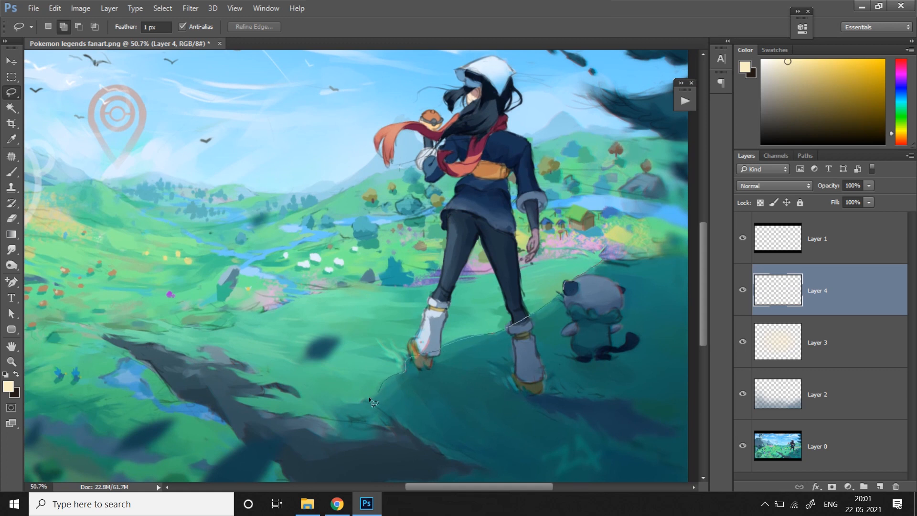
{"action": "mouse_move", "coordinate": [289, 419]}
{"action": "left_mouse_down"}
{"action": "mouse_move", "coordinate": [281, 385]}
{"action": "mouse_move", "coordinate": [243, 365]}
{"action": "mouse_move", "coordinate": [203, 348]}
{"action": "mouse_move", "coordinate": [129, 341]}
{"action": "mouse_move", "coordinate": [221, 330]}
{"action": "mouse_move", "coordinate": [352, 290]}
{"action": "mouse_move", "coordinate": [436, 285]}
{"action": "mouse_move", "coordinate": [600, 254]}
{"action": "left_mouse_up"}
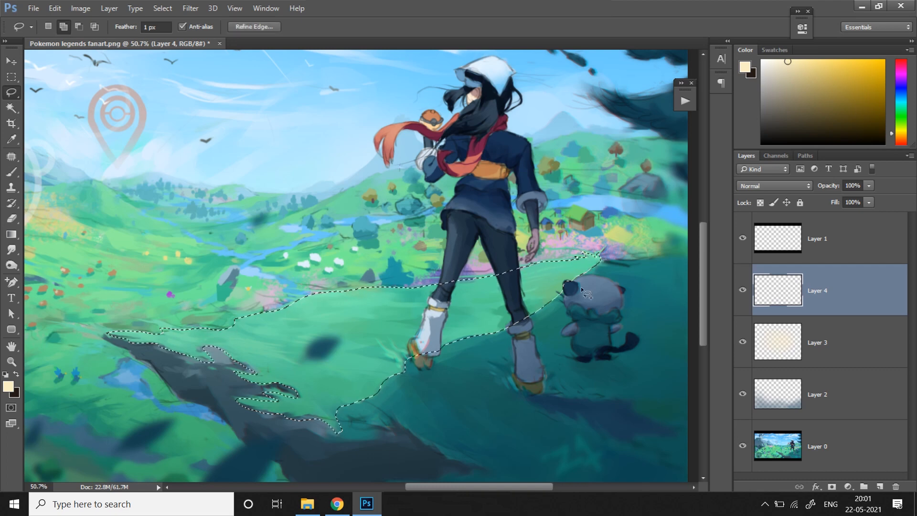
{"action": "scroll", "coordinate": [289, 329], "scroll_direction": "down", "scroll_amount": 3}
{"action": "left_click", "coordinate": [774, 186]}
{"action": "left_click", "coordinate": [756, 304]}
Brush pale yellow light into the selected grass slope and switch the paint colour to a more saturated yellow
{"action": "key", "text": "b"}
{"action": "left_click", "coordinate": [442, 327]}
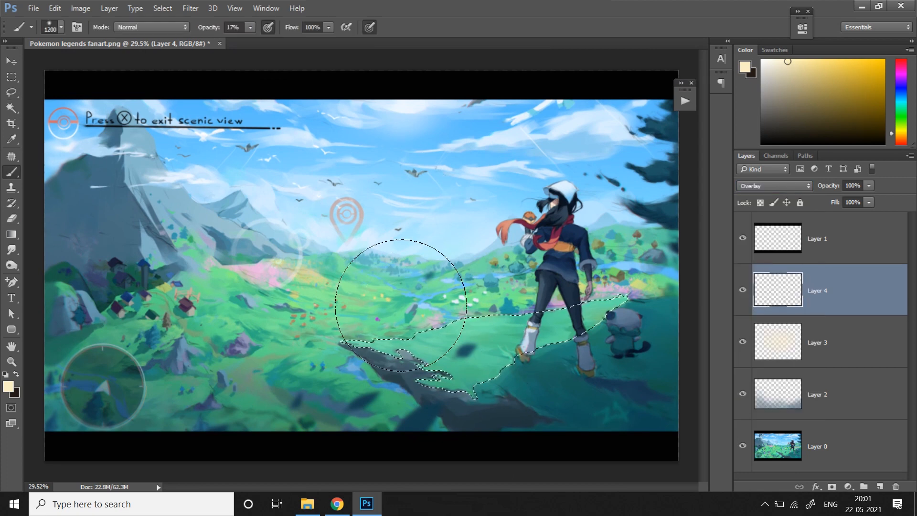
{"action": "left_click_drag", "start_coordinate": [404, 307], "coordinate": [559, 324]}
{"action": "left_click", "coordinate": [797, 61]}
{"action": "mouse_move", "coordinate": [454, 325]}
{"action": "left_mouse_down"}
{"action": "mouse_move", "coordinate": [512, 291]}
{"action": "mouse_move", "coordinate": [612, 268]}
{"action": "left_mouse_up"}
{"action": "left_click", "coordinate": [743, 290]}
{"action": "left_click", "coordinate": [743, 289]}
{"action": "left_click_drag", "start_coordinate": [439, 346], "coordinate": [489, 264]}
{"action": "left_click", "coordinate": [819, 61]}
{"action": "left_click_drag", "start_coordinate": [394, 379], "coordinate": [415, 375]}
{"action": "key", "text": "ctrl+d"}
{"action": "key", "text": "z"}
{"action": "mouse_move", "coordinate": [559, 262]}
{"action": "left_mouse_down"}
{"action": "mouse_move", "coordinate": [535, 262]}
{"action": "mouse_move", "coordinate": [557, 262]}
{"action": "left_mouse_up"}
{"action": "key", "text": "b"}
{"action": "key", "text": "ctrl+alt+z"}
{"action": "key", "text": "ctrl+alt+z"}
Paint the saturated yellow across the selected slope, clear the selection, and compare the picture with and without Layer 4
{"action": "left_click_drag", "start_coordinate": [420, 363], "coordinate": [535, 315]}
{"action": "key", "text": "ctrl+d"}
{"action": "left_click", "coordinate": [743, 289]}
{"action": "left_click", "coordinate": [743, 289]}
Soften the lit slope's edges with a 120 px Smudge tool and set Layer 4's opacity to 86%
{"action": "left_click", "coordinate": [11, 249]}
{"action": "left_click", "coordinate": [60, 27]}
{"action": "left_click", "coordinate": [109, 63]}
{"action": "left_click_drag", "start_coordinate": [430, 373], "coordinate": [475, 393]}
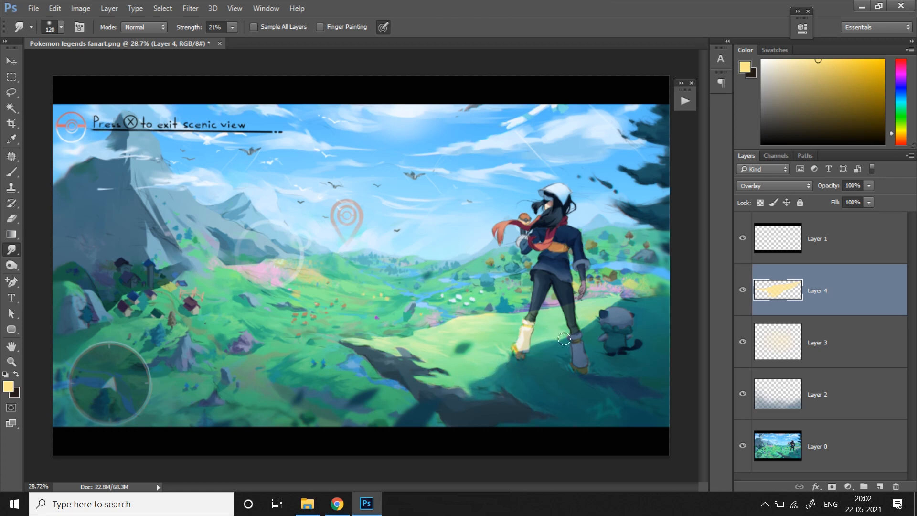
{"action": "left_click", "coordinate": [869, 186]}
{"action": "mouse_move", "coordinate": [852, 199]}
{"action": "left_mouse_down"}
{"action": "mouse_move", "coordinate": [815, 199]}
{"action": "mouse_move", "coordinate": [860, 199]}
{"action": "left_mouse_up"}
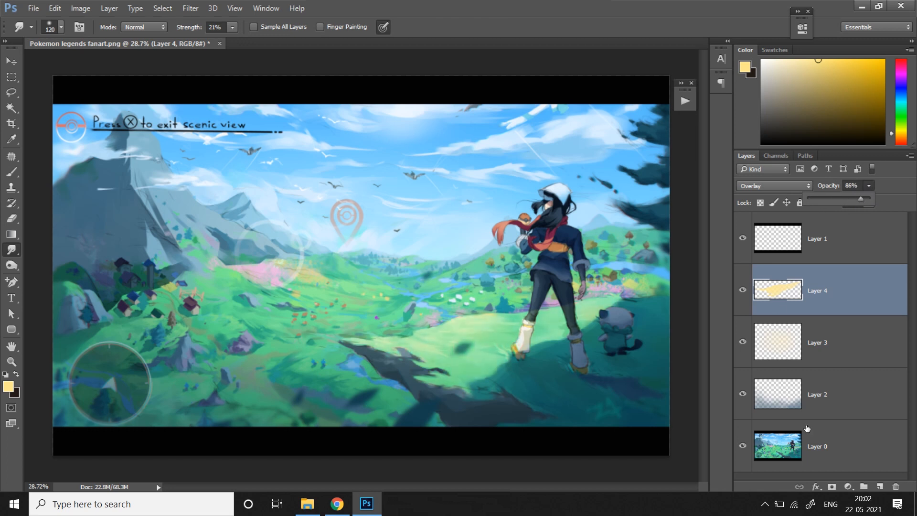
Add a new layer above Layer 4 and set its blend mode to Hard Light
{"action": "left_click", "coordinate": [880, 487]}
{"action": "left_click", "coordinate": [778, 186]}
{"action": "left_click", "coordinate": [755, 317]}
Paint an orange rim just outside the lit slope's lower edge with a soft 108 px brush at 23% opacity
{"action": "left_click", "coordinate": [11, 172]}
{"action": "left_click", "coordinate": [60, 27]}
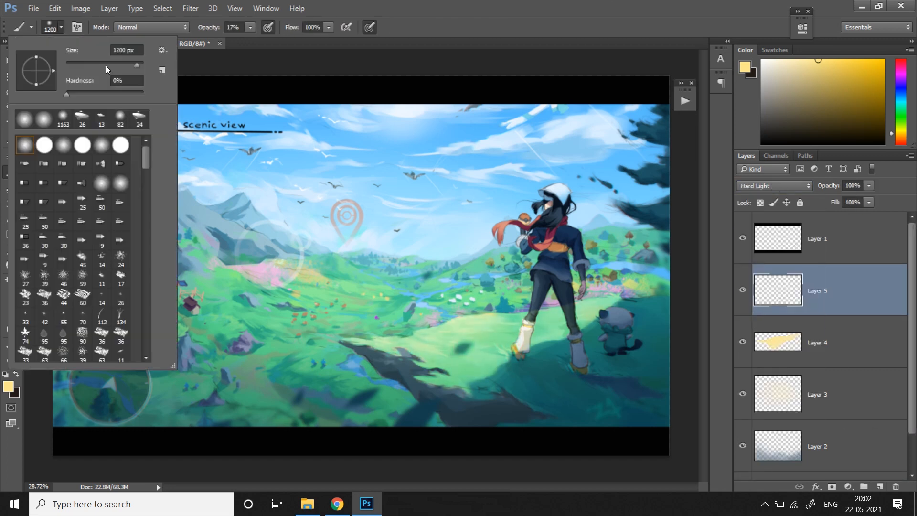
{"action": "left_click", "coordinate": [120, 116]}
{"action": "left_click", "coordinate": [304, 88]}
{"action": "left_click_drag", "start_coordinate": [901, 135], "coordinate": [901, 142]}
{"action": "left_click", "coordinate": [846, 61]}
{"action": "left_click_drag", "start_coordinate": [250, 26], "coordinate": [254, 39]}
{"action": "mouse_move", "coordinate": [469, 397]}
{"action": "left_mouse_down"}
{"action": "mouse_move", "coordinate": [512, 367]}
{"action": "mouse_move", "coordinate": [473, 381]}
{"action": "mouse_move", "coordinate": [499, 382]}
{"action": "mouse_move", "coordinate": [523, 354]}
{"action": "mouse_move", "coordinate": [564, 340]}
{"action": "mouse_move", "coordinate": [564, 348]}
{"action": "mouse_move", "coordinate": [598, 310]}
{"action": "left_mouse_up"}
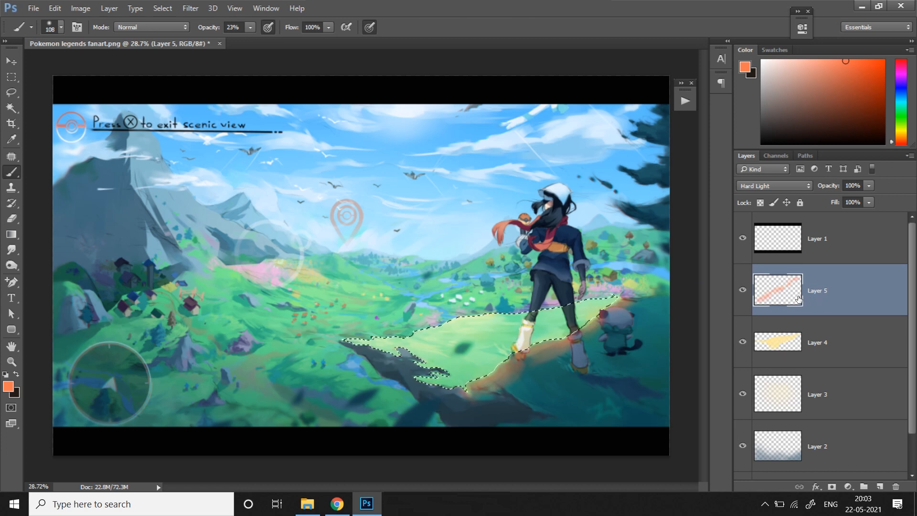
Set Layer 4's opacity to 91%
{"action": "mouse_move", "coordinate": [869, 185]}
{"action": "left_mouse_down"}
{"action": "mouse_move", "coordinate": [855, 196]}
{"action": "mouse_move", "coordinate": [868, 199]}
{"action": "left_mouse_up"}
{"action": "left_click", "coordinate": [818, 342]}
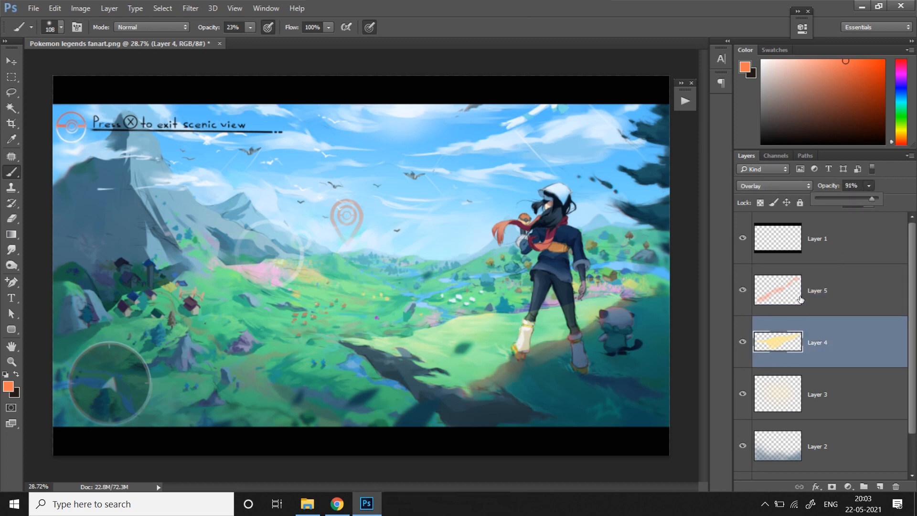
Erase spill of the yellow sunlight on Layer 4 around the cliff edge and the figure's legs
{"action": "left_click", "coordinate": [876, 273]}
{"action": "left_click", "coordinate": [11, 217]}
{"action": "left_click", "coordinate": [61, 29]}
{"action": "left_click", "coordinate": [204, 28]}
{"action": "key", "text": "ctrl+space"}
{"action": "left_click_drag", "start_coordinate": [645, 342], "coordinate": [688, 342]}
{"action": "left_click", "coordinate": [61, 30]}
{"action": "left_click", "coordinate": [71, 66]}
{"action": "mouse_move", "coordinate": [386, 319]}
{"action": "left_mouse_down"}
{"action": "mouse_move", "coordinate": [377, 330]}
{"action": "mouse_move", "coordinate": [395, 283]}
{"action": "mouse_move", "coordinate": [366, 364]}
{"action": "mouse_move", "coordinate": [398, 331]}
{"action": "left_mouse_up"}
{"action": "mouse_move", "coordinate": [478, 265]}
{"action": "left_mouse_down"}
{"action": "mouse_move", "coordinate": [490, 323]}
{"action": "mouse_move", "coordinate": [503, 319]}
{"action": "left_mouse_up"}
{"action": "key", "text": "z"}
{"action": "left_click_drag", "start_coordinate": [362, 354], "coordinate": [306, 354]}
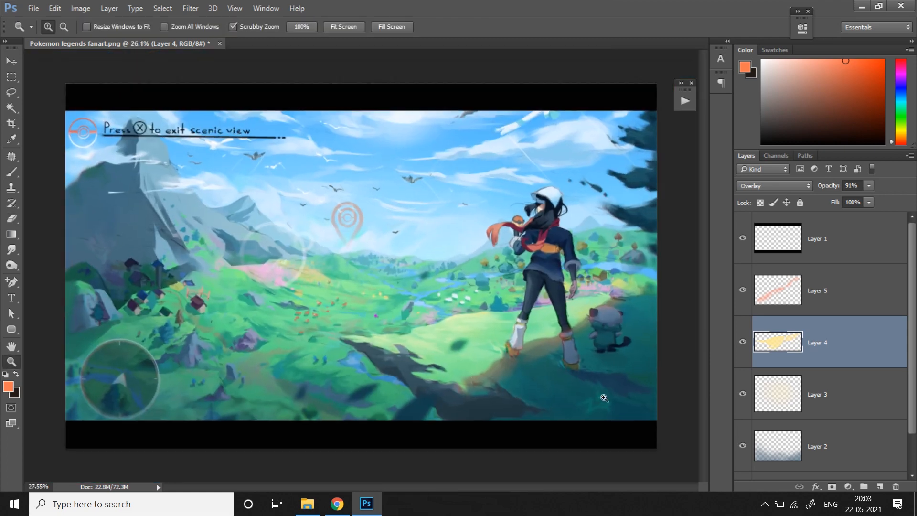
Add a new layer above Layer 5 and set its blend mode to Multiply
{"action": "key", "text": "e"}
{"action": "left_click", "coordinate": [824, 303]}
{"action": "left_click", "coordinate": [880, 487]}
{"action": "left_click", "coordinate": [775, 184]}
{"action": "left_click", "coordinate": [756, 223]}
Shade the ground around the figure's boots and the small creature with a soft 129 px brush at 14% opacity in grey-blue sampled from the boot
{"action": "left_click", "coordinate": [13, 171]}
{"action": "left_click", "coordinate": [51, 27]}
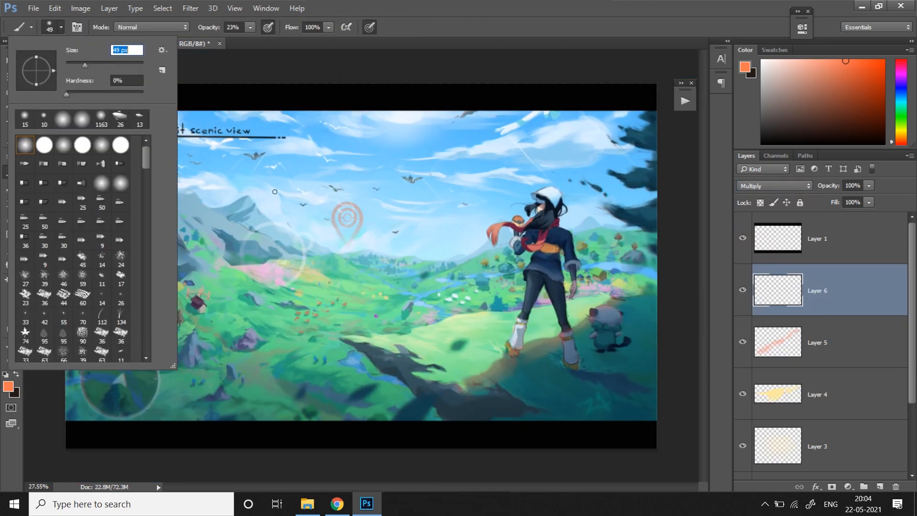
{"action": "left_click", "coordinate": [250, 27]}
{"action": "left_click", "coordinate": [244, 40]}
{"action": "left_click", "coordinate": [518, 334], "text": "alt"}
{"action": "left_click", "coordinate": [517, 331]}
{"action": "left_click", "coordinate": [51, 28]}
{"action": "left_click", "coordinate": [48, 60]}
{"action": "left_click", "coordinate": [520, 367]}
{"action": "mouse_move", "coordinate": [514, 361]}
{"action": "left_mouse_down"}
{"action": "mouse_move", "coordinate": [508, 391]}
{"action": "mouse_move", "coordinate": [520, 364]}
{"action": "mouse_move", "coordinate": [571, 336]}
{"action": "mouse_move", "coordinate": [570, 380]}
{"action": "left_mouse_up"}
{"action": "mouse_move", "coordinate": [598, 411]}
{"action": "left_mouse_down"}
{"action": "mouse_move", "coordinate": [590, 376]}
{"action": "mouse_move", "coordinate": [614, 353]}
{"action": "mouse_move", "coordinate": [626, 368]}
{"action": "mouse_move", "coordinate": [615, 376]}
{"action": "left_mouse_up"}
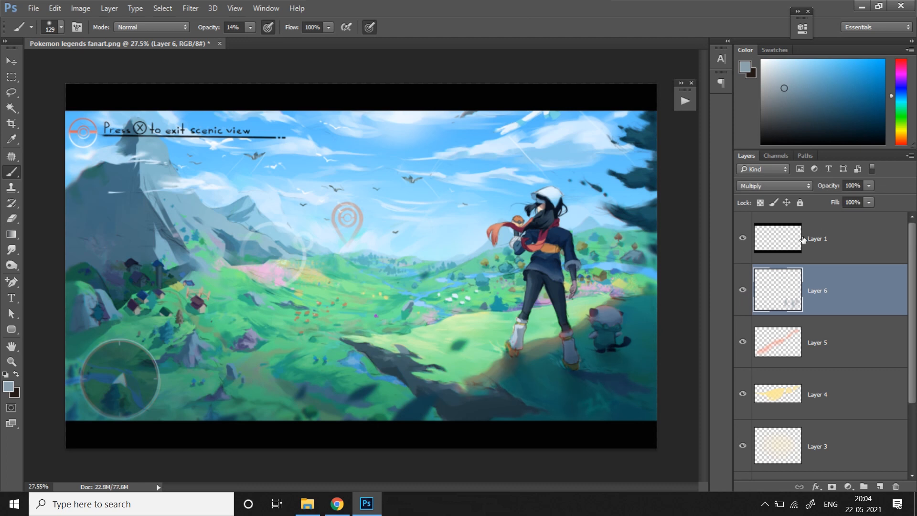
Lower Layer 6's opacity slightly and compare the painting with its shading hidden and shown
{"action": "left_click", "coordinate": [868, 187]}
{"action": "left_click_drag", "start_coordinate": [870, 197], "coordinate": [861, 197]}
{"action": "left_click", "coordinate": [743, 290]}
{"action": "left_click", "coordinate": [743, 290]}
Add a new layer above Layer 6 and set its blend mode to Hard Light
{"action": "left_click", "coordinate": [880, 486]}
{"action": "left_click", "coordinate": [774, 186]}
{"action": "left_click", "coordinate": [750, 320]}
Paint a pale cream rim light along the outer edge of the lit boot and leg with a 12 px brush at 100% opacity
{"action": "left_click", "coordinate": [61, 29]}
{"action": "type", "text": "18"}
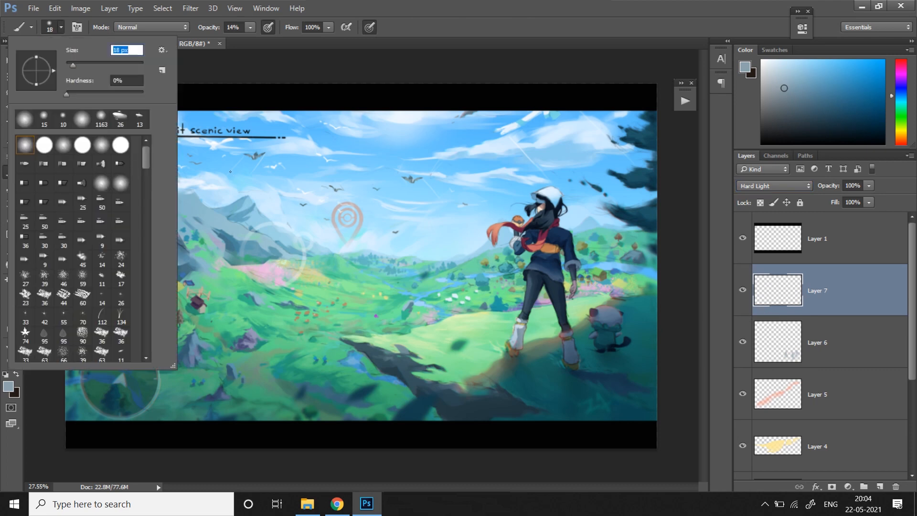
{"action": "left_click", "coordinate": [45, 146]}
{"action": "left_click", "coordinate": [112, 93]}
{"action": "left_click", "coordinate": [251, 27]}
{"action": "left_click_drag", "start_coordinate": [250, 40], "coordinate": [301, 39]}
{"action": "key", "text": "z"}
{"action": "left_click_drag", "start_coordinate": [667, 320], "coordinate": [692, 319]}
{"action": "key", "text": "b"}
{"action": "left_click", "coordinate": [61, 28]}
{"action": "left_click_drag", "start_coordinate": [73, 65], "coordinate": [70, 65]}
{"action": "left_click", "coordinate": [901, 128]}
{"action": "left_click", "coordinate": [763, 65]}
{"action": "left_click", "coordinate": [770, 65]}
{"action": "left_click", "coordinate": [901, 131]}
{"action": "left_click_drag", "start_coordinate": [265, 394], "coordinate": [287, 344]}
{"action": "mouse_move", "coordinate": [286, 343]}
{"action": "left_mouse_down"}
{"action": "mouse_move", "coordinate": [312, 278]}
{"action": "mouse_move", "coordinate": [307, 214]}
{"action": "mouse_move", "coordinate": [321, 188]}
{"action": "left_mouse_up"}
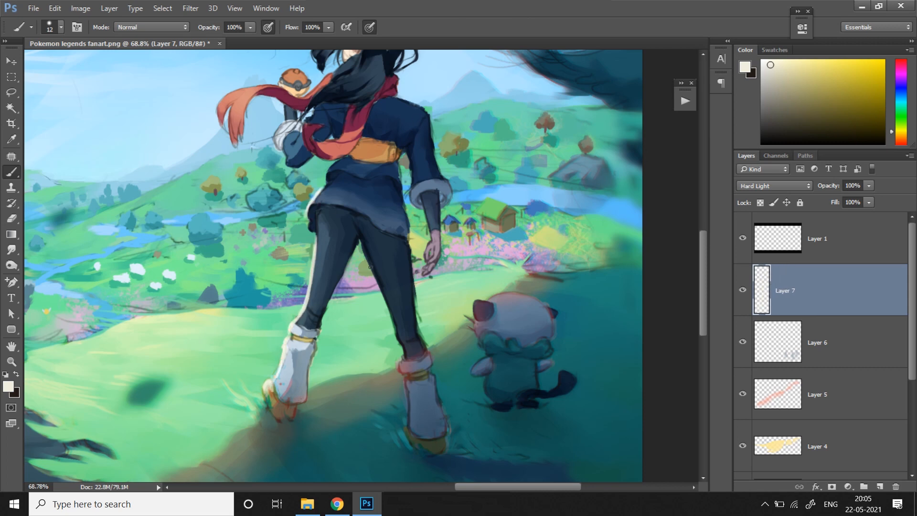
Continue the cream rim light down the inner edge of the other leg and over the top of the held ball
{"action": "left_click_drag", "start_coordinate": [370, 267], "coordinate": [389, 315]}
{"action": "left_click_drag", "start_coordinate": [385, 301], "coordinate": [394, 335]}
{"action": "left_click_drag", "start_coordinate": [423, 212], "coordinate": [428, 230]}
{"action": "left_click_drag", "start_coordinate": [402, 231], "coordinate": [415, 332]}
{"action": "left_click_drag", "start_coordinate": [293, 184], "coordinate": [306, 170]}
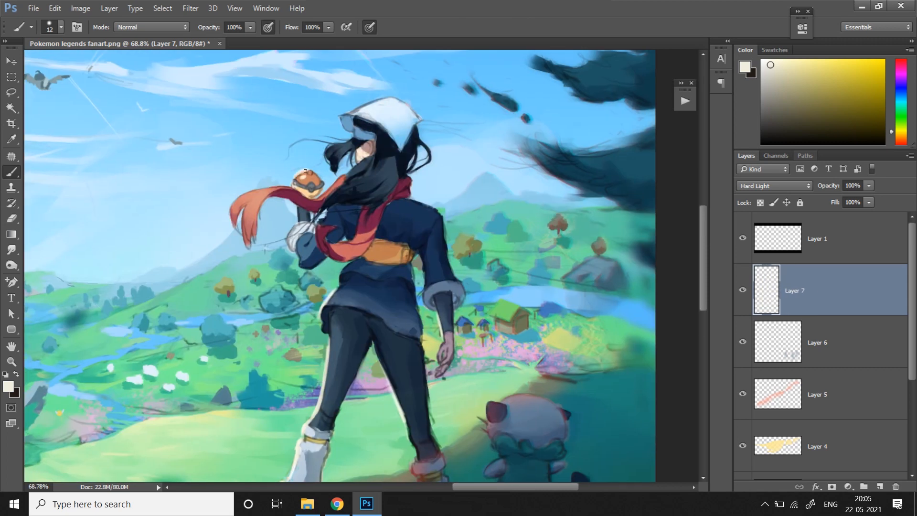
Add a soft pale highlight to the held ball with a 14% opacity brush, undoing the unwanted strokes
{"action": "left_click", "coordinate": [299, 172], "text": "alt"}
{"action": "left_click", "coordinate": [61, 28]}
{"action": "left_click", "coordinate": [77, 67]}
{"action": "left_click_drag", "start_coordinate": [250, 27], "coordinate": [251, 40]}
{"action": "left_click_drag", "start_coordinate": [295, 184], "coordinate": [311, 174]}
{"action": "key", "text": "ctrl+z"}
{"action": "left_click", "coordinate": [60, 28]}
{"action": "left_click_drag", "start_coordinate": [250, 28], "coordinate": [246, 41]}
{"action": "left_click", "coordinate": [304, 181]}
{"action": "left_click_drag", "start_coordinate": [301, 180], "coordinate": [305, 178]}
{"action": "key", "text": "ctrl+z"}
Paint yellow highlights on the scarf's flowing end with a 12 px brush, raising the opacity from 26% to 100%
{"action": "left_click", "coordinate": [895, 134]}
{"action": "left_click", "coordinate": [840, 60]}
{"action": "left_click", "coordinate": [60, 27]}
{"action": "left_click", "coordinate": [69, 66]}
{"action": "left_click", "coordinate": [245, 32]}
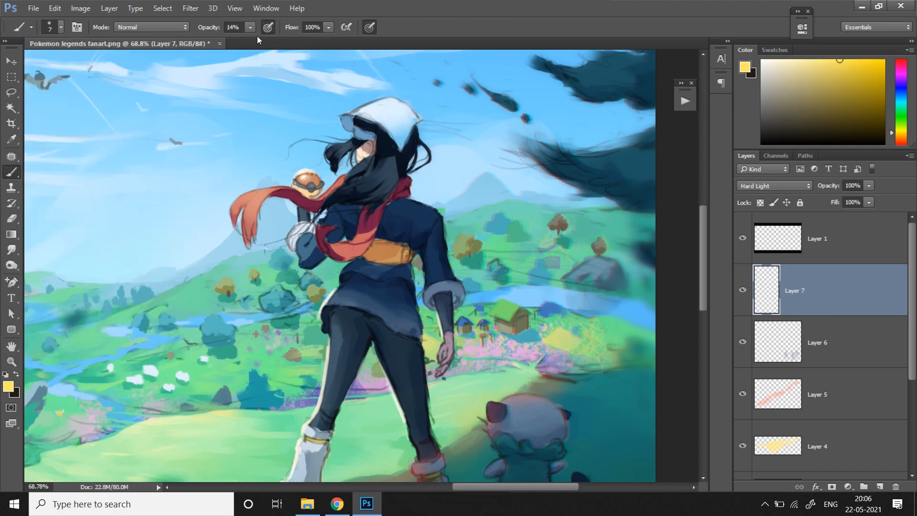
{"action": "left_click_drag", "start_coordinate": [247, 32], "coordinate": [257, 41]}
{"action": "scroll", "coordinate": [253, 189], "scroll_direction": "up", "scroll_amount": 2}
{"action": "left_click", "coordinate": [61, 29]}
{"action": "left_click", "coordinate": [71, 65]}
{"action": "left_click", "coordinate": [241, 201]}
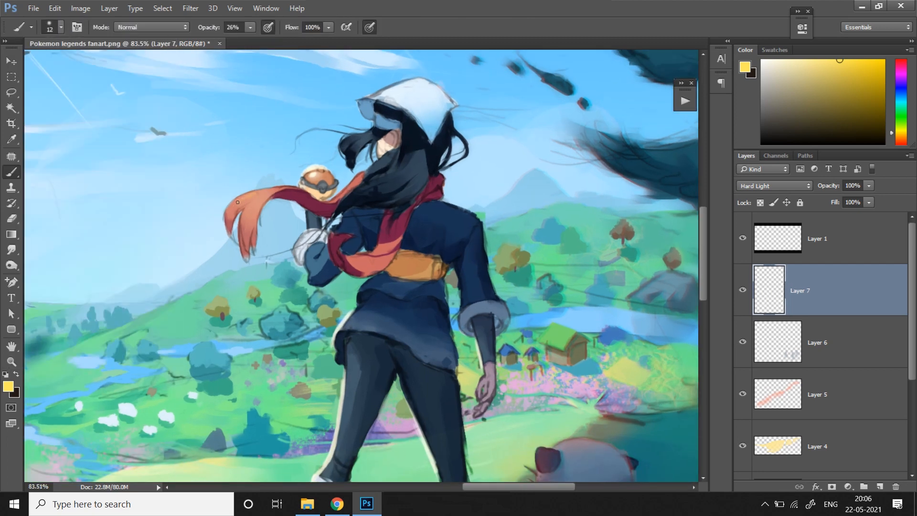
{"action": "key", "text": "0"}
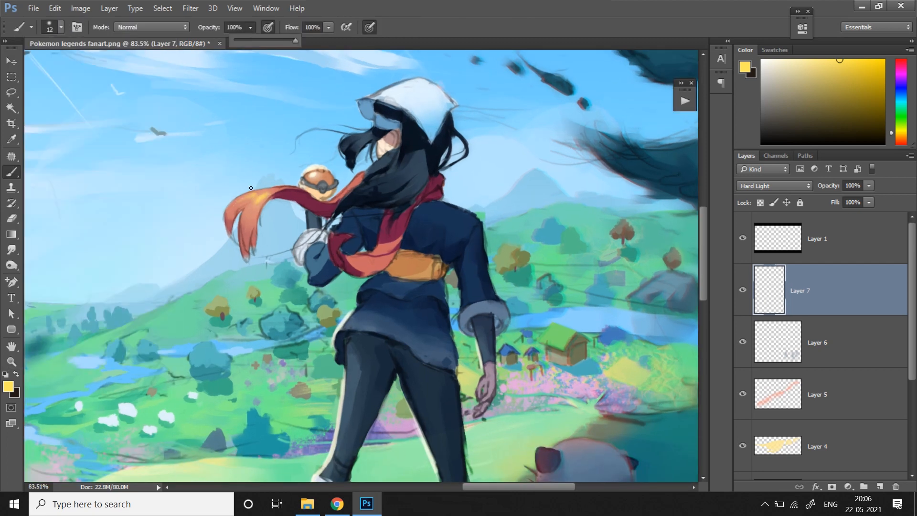
Paint thin pale cream highlights on the hair strands and smudge the scarf's yellow highlights
{"action": "left_click_drag", "start_coordinate": [788, 86], "coordinate": [772, 68]}
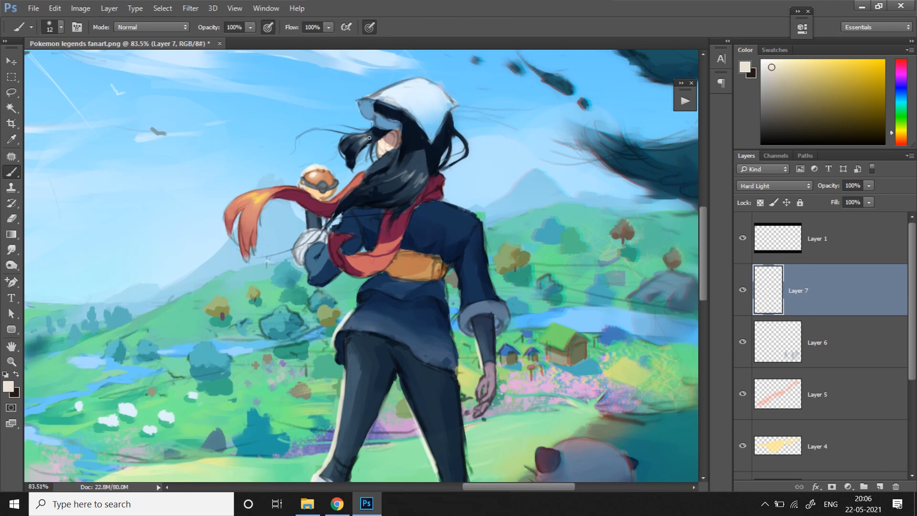
{"action": "left_click", "coordinate": [11, 249]}
{"action": "left_click", "coordinate": [61, 27]}
{"action": "left_click_drag", "start_coordinate": [77, 69], "coordinate": [71, 69]}
{"action": "left_click", "coordinate": [262, 202]}
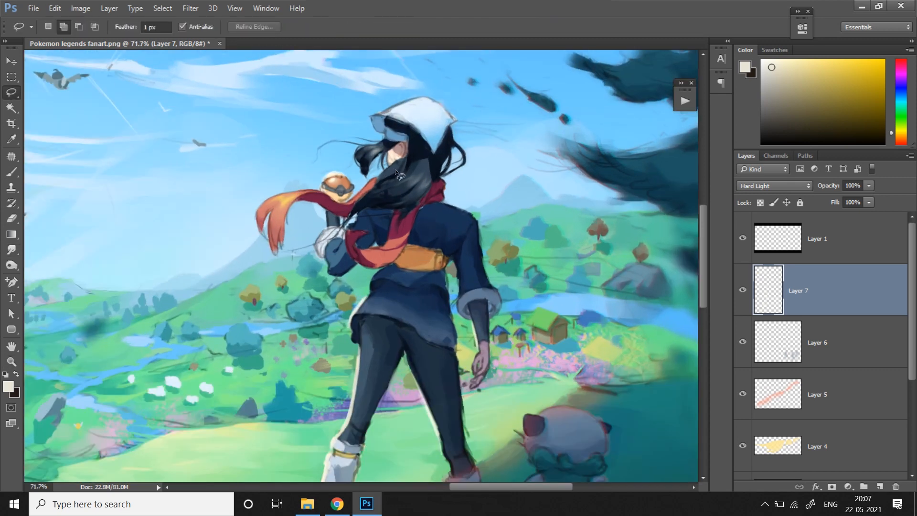
Apply a Color Balance adjustment to Layer 7 and soften its highlights near the hair and shoulder with a 105 px eraser at 56% opacity
{"action": "key", "text": "ctrl+b"}
{"action": "key", "text": "Return"}
{"action": "key", "text": "e"}
{"action": "left_click", "coordinate": [204, 26]}
{"action": "left_click", "coordinate": [439, 217]}
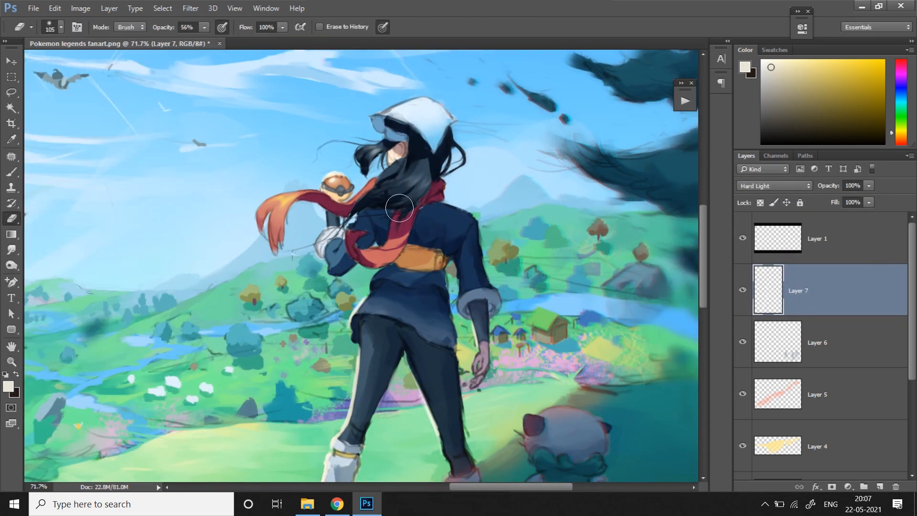
Brush a faint pale blue sheen across the coat's upper back with a soft 57 px brush at 19% opacity
{"action": "key", "text": "b"}
{"action": "left_click", "coordinate": [61, 26]}
{"action": "left_click", "coordinate": [431, 387], "text": "alt"}
{"action": "left_click", "coordinate": [781, 64]}
{"action": "key", "text": "1"}
{"action": "key", "text": "9"}
{"action": "left_click_drag", "start_coordinate": [423, 220], "coordinate": [446, 218]}
Brush faint highlights on the shaded boot and the creature's head at 7% opacity in pale tones sampled from the lit boot
{"action": "key", "text": "0"}
{"action": "key", "text": "7"}
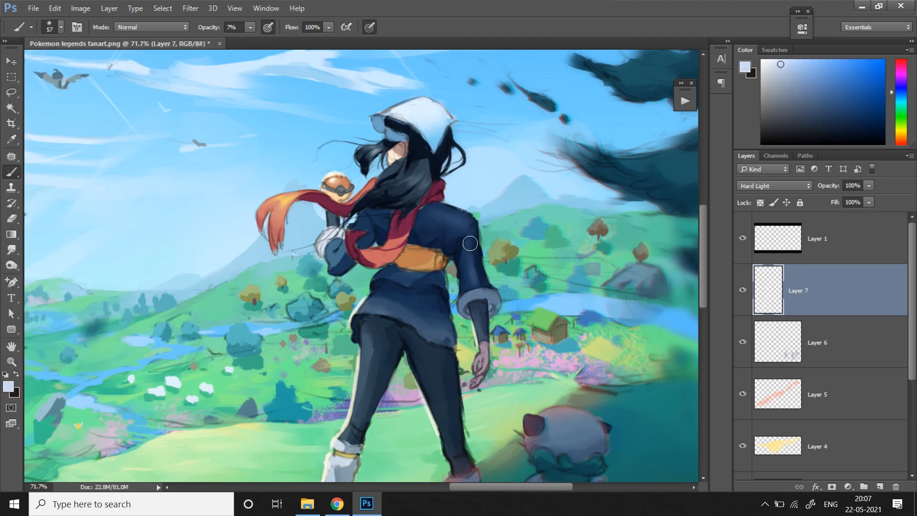
{"action": "scroll", "coordinate": [475, 259], "scroll_direction": "down", "scroll_amount": 1}
{"action": "left_click", "coordinate": [309, 386], "text": "alt"}
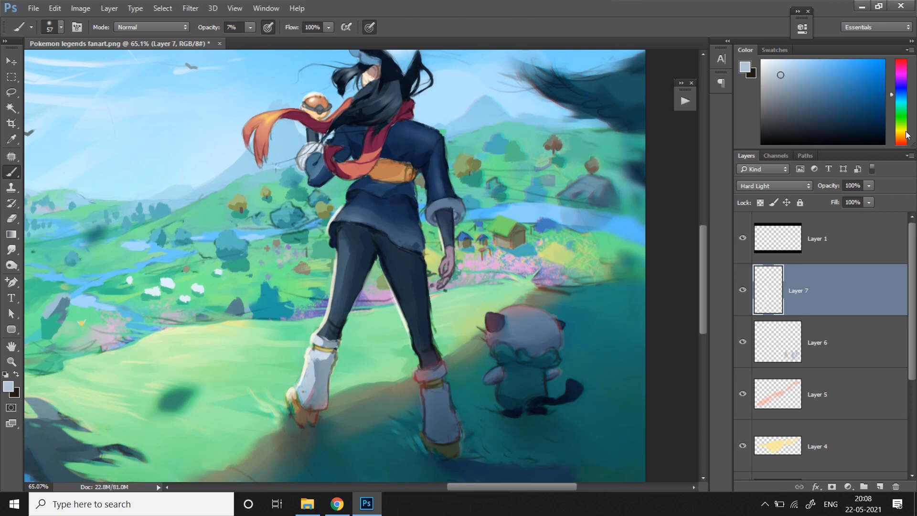
{"action": "left_click", "coordinate": [304, 404], "text": "alt"}
{"action": "left_click_drag", "start_coordinate": [432, 409], "coordinate": [432, 425]}
{"action": "mouse_move", "coordinate": [513, 315]}
{"action": "left_mouse_down"}
{"action": "mouse_move", "coordinate": [534, 320]}
{"action": "mouse_move", "coordinate": [508, 318]}
{"action": "left_mouse_up"}
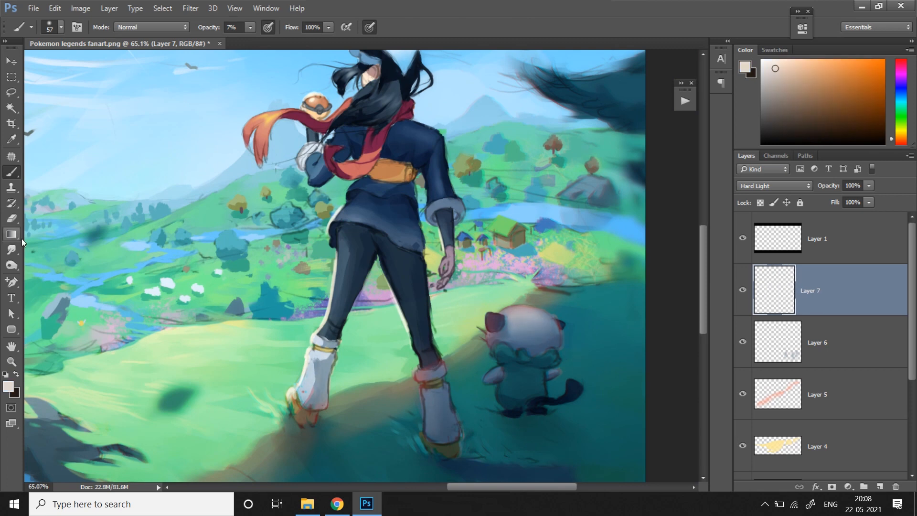
Add a new Multiply layer above Layer 7 and sample dark blue from the foreground cliff
{"action": "scroll", "coordinate": [594, 317], "scroll_direction": "down", "scroll_amount": 3}
{"action": "key", "text": "ctrl+space"}
{"action": "mouse_move", "coordinate": [650, 410]}
{"action": "left_mouse_down"}
{"action": "mouse_move", "coordinate": [639, 416]}
{"action": "mouse_move", "coordinate": [655, 394]}
{"action": "left_mouse_up"}
{"action": "left_click", "coordinate": [880, 485]}
{"action": "left_click", "coordinate": [769, 186]}
{"action": "left_click", "coordinate": [761, 221]}
{"action": "left_click", "coordinate": [399, 384], "text": "alt"}
{"action": "left_click", "coordinate": [251, 28]}
{"action": "left_click", "coordinate": [266, 41]}
{"action": "left_click", "coordinate": [60, 27]}
{"action": "left_click", "coordinate": [94, 68]}
{"action": "left_click", "coordinate": [244, 84]}
{"action": "scroll", "coordinate": [419, 349], "scroll_direction": "up", "scroll_amount": 3}
{"action": "mouse_move", "coordinate": [417, 338]}
{"action": "left_mouse_down"}
{"action": "mouse_move", "coordinate": [379, 401]}
{"action": "mouse_move", "coordinate": [448, 428]}
{"action": "left_mouse_up"}
{"action": "key", "text": "ctrl+z"}
Darken the foreground cliff and blurred leaf with a soft 102 px dark blue brush at 19% opacity
{"action": "left_click", "coordinate": [61, 27]}
{"action": "left_click", "coordinate": [91, 67]}
{"action": "left_click", "coordinate": [250, 28]}
{"action": "left_click", "coordinate": [241, 40]}
{"action": "key", "text": "ctrl+space"}
{"action": "mouse_move", "coordinate": [425, 392]}
{"action": "left_mouse_down"}
{"action": "mouse_move", "coordinate": [395, 422]}
{"action": "mouse_move", "coordinate": [418, 407]}
{"action": "left_mouse_up"}
{"action": "left_click", "coordinate": [61, 27]}
{"action": "left_click", "coordinate": [96, 67]}
{"action": "left_click", "coordinate": [258, 73]}
{"action": "left_click_drag", "start_coordinate": [354, 395], "coordinate": [374, 382]}
Add a Color Lookup adjustment layer above Layer 8 and choose a 3D LUT preset that boosts contrast and saturation
{"action": "key", "text": "ctrl+space"}
{"action": "mouse_move", "coordinate": [645, 397]}
{"action": "left_mouse_down"}
{"action": "mouse_move", "coordinate": [618, 396]}
{"action": "mouse_move", "coordinate": [626, 397]}
{"action": "left_mouse_up"}
{"action": "left_click", "coordinate": [848, 486]}
{"action": "left_click", "coordinate": [859, 420]}
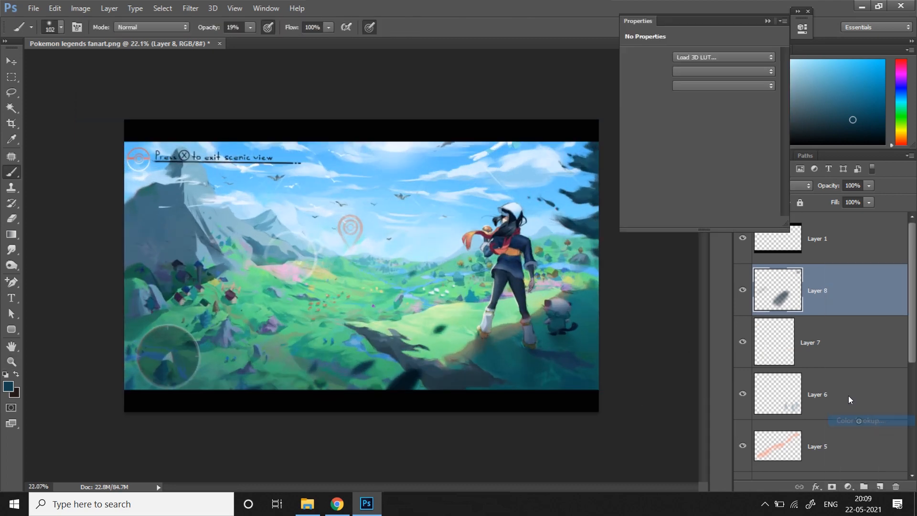
{"action": "left_click", "coordinate": [724, 57]}
{"action": "left_click", "coordinate": [706, 175]}
{"action": "left_click", "coordinate": [724, 57]}
{"action": "left_click", "coordinate": [768, 273]}
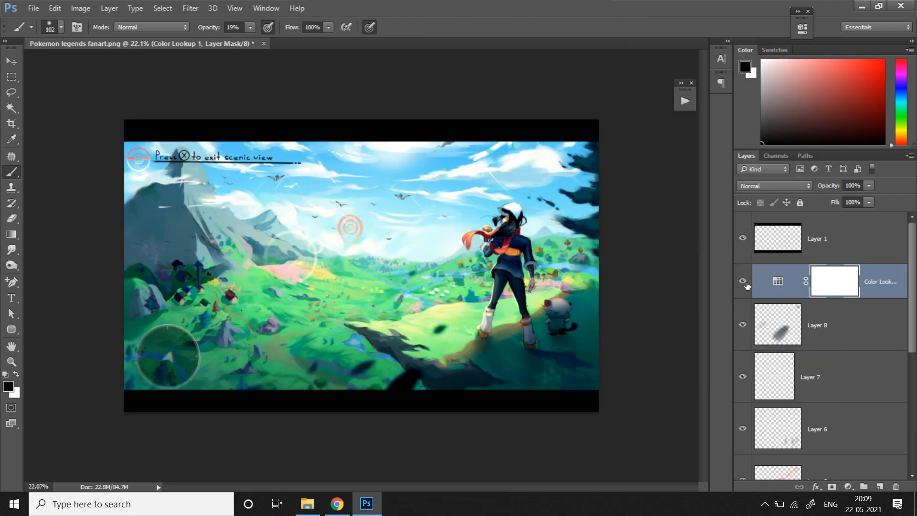
Lower the Color Lookup layer's opacity and compare the image with and without the adjustment
{"action": "left_click", "coordinate": [869, 186]}
{"action": "left_click_drag", "start_coordinate": [869, 197], "coordinate": [839, 199]}
{"action": "left_click", "coordinate": [743, 281]}
Copy the whole image merged and paste it twice as new layers above the Color Lookup layer
{"action": "key", "text": "ctrl+a"}
{"action": "key", "text": "ctrl+shift+c"}
{"action": "key", "text": "ctrl+v"}
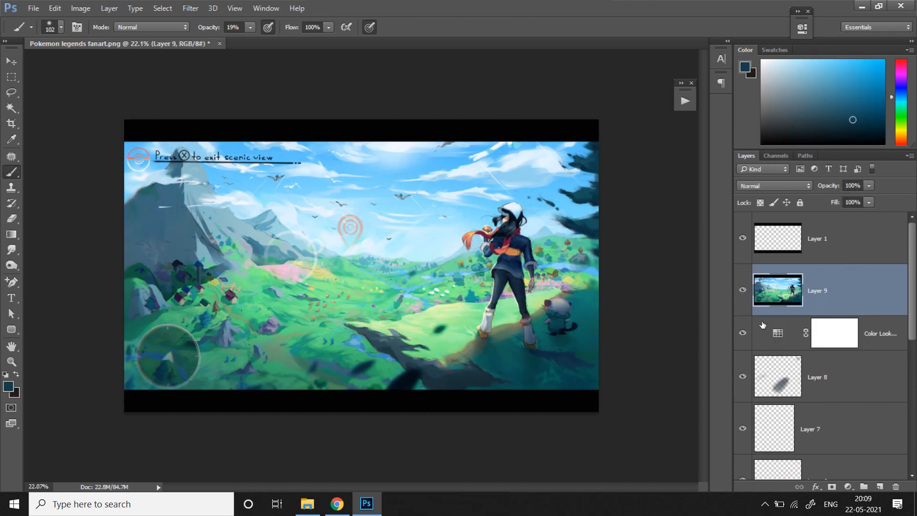
{"action": "key", "text": "z"}
{"action": "left_click_drag", "start_coordinate": [585, 435], "coordinate": [602, 435]}
{"action": "key", "text": "ctrl+v"}
Turn off the red channel in Layer 9's blending options
{"action": "double_click", "coordinate": [791, 344]}
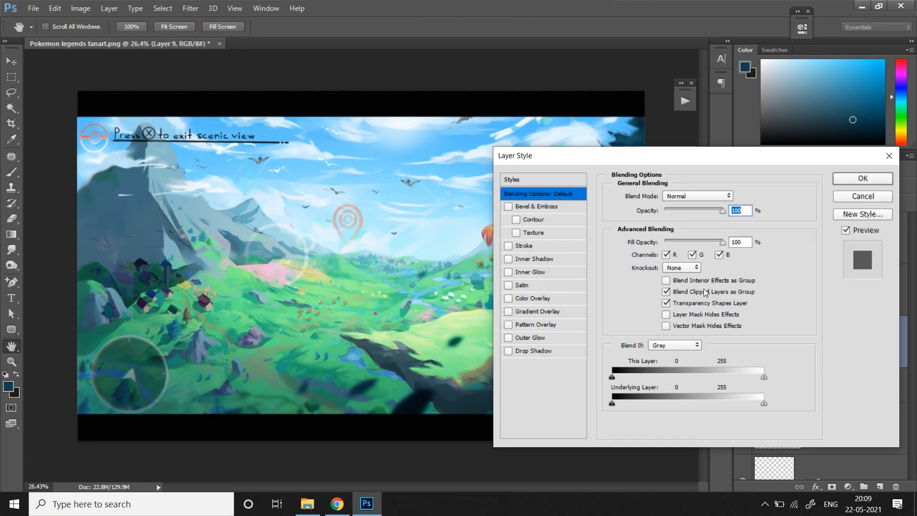
{"action": "left_click", "coordinate": [666, 253]}
{"action": "left_click", "coordinate": [859, 179]}
Turn off the green channel in Layer 10's blending options and offset the layer slightly for colour fringing
{"action": "double_click", "coordinate": [788, 289]}
{"action": "left_click", "coordinate": [697, 252]}
{"action": "left_click", "coordinate": [859, 179]}
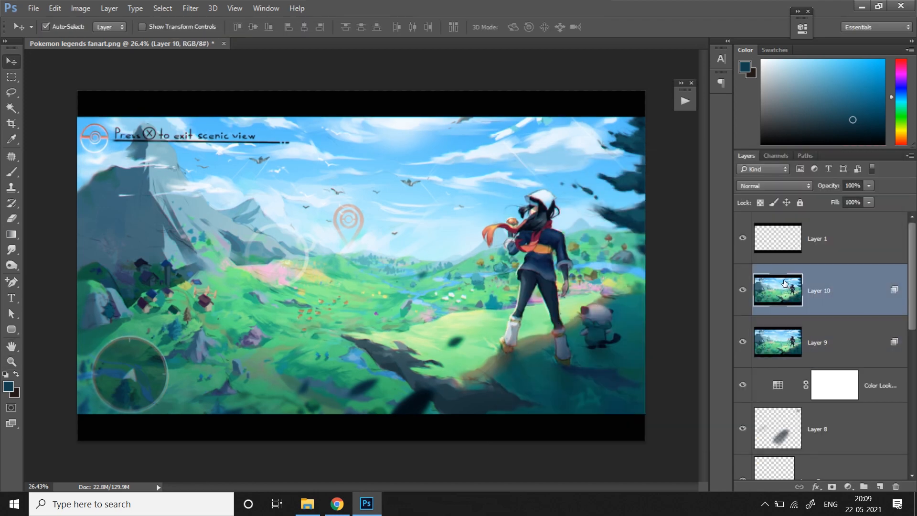
{"action": "left_click_drag", "start_coordinate": [559, 318], "coordinate": [601, 346]}
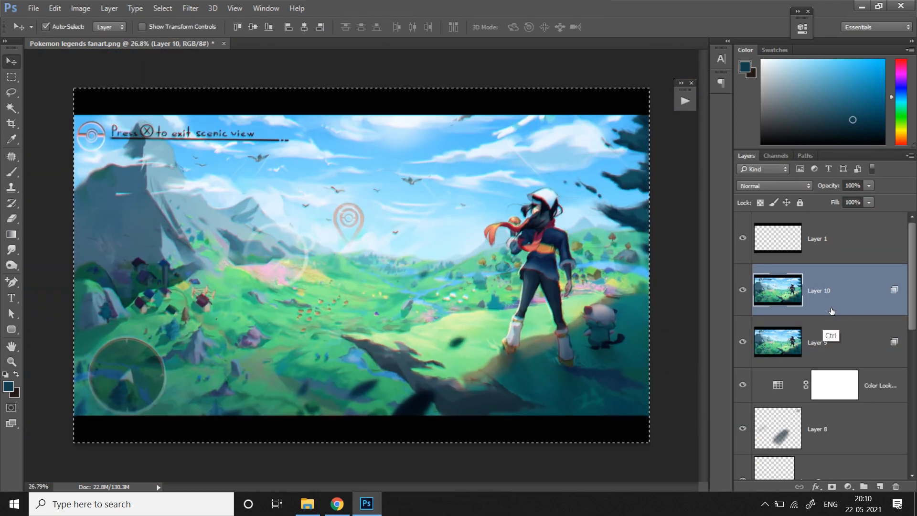
Add uniform noise to Layer 11, a merged copy of the fan art above Layer 10
{"action": "left_click", "coordinate": [190, 8]}
{"action": "left_click", "coordinate": [392, 194]}
{"action": "left_click_drag", "start_coordinate": [637, 300], "coordinate": [654, 304]}
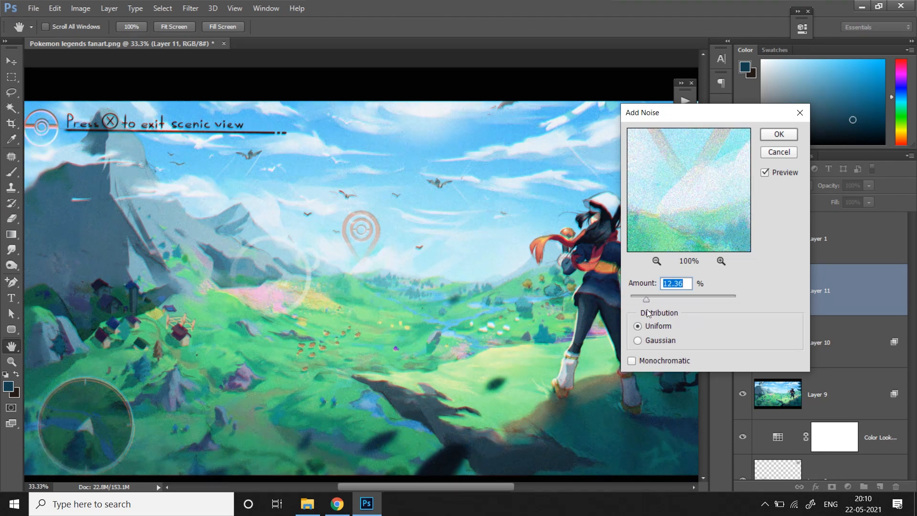
{"action": "left_click", "coordinate": [779, 135]}
Group Layers 9 to 11 and compare the fan art with the group switched on and off
{"action": "left_click", "coordinate": [851, 403], "text": "shift"}
{"action": "key", "text": "ctrl+g"}
{"action": "key", "text": "ctrl+space"}
{"action": "left_click_drag", "start_coordinate": [663, 280], "coordinate": [653, 377]}
{"action": "key", "text": "ctrl+space"}
{"action": "left_click", "coordinate": [742, 270]}
{"action": "left_click", "coordinate": [743, 270]}
{"action": "left_click", "coordinate": [741, 270]}
{"action": "left_click", "coordinate": [742, 269]}
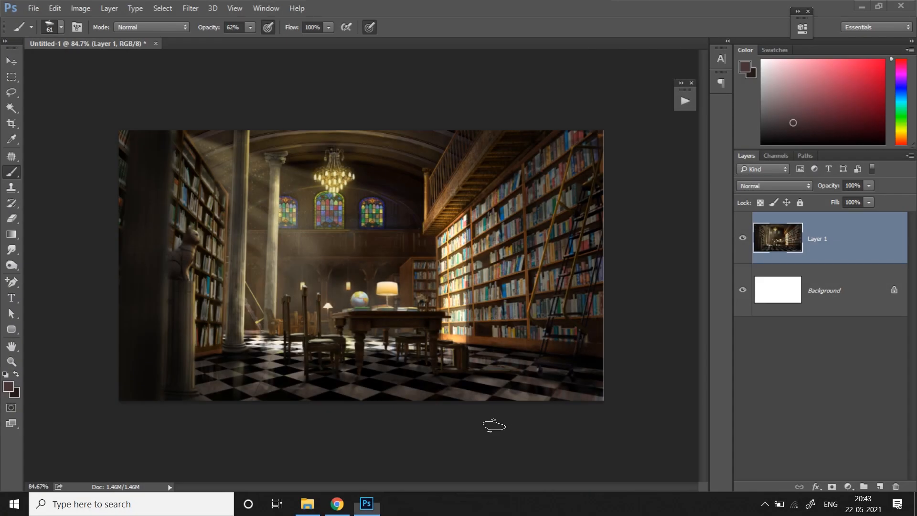
{"action": "key", "text": "z"}
{"action": "scroll", "coordinate": [491, 425], "scroll_direction": "down", "scroll_amount": 2}
{"action": "scroll", "coordinate": [511, 439], "scroll_direction": "up", "scroll_amount": 3}
{"action": "scroll", "coordinate": [510, 439], "scroll_direction": "up", "scroll_amount": 1}
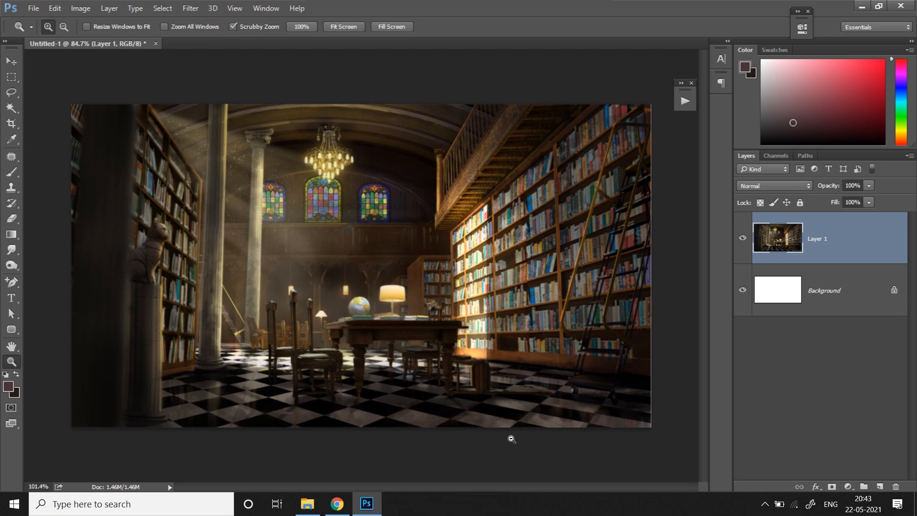
{"action": "scroll", "coordinate": [512, 439], "scroll_direction": "down", "scroll_amount": 1}
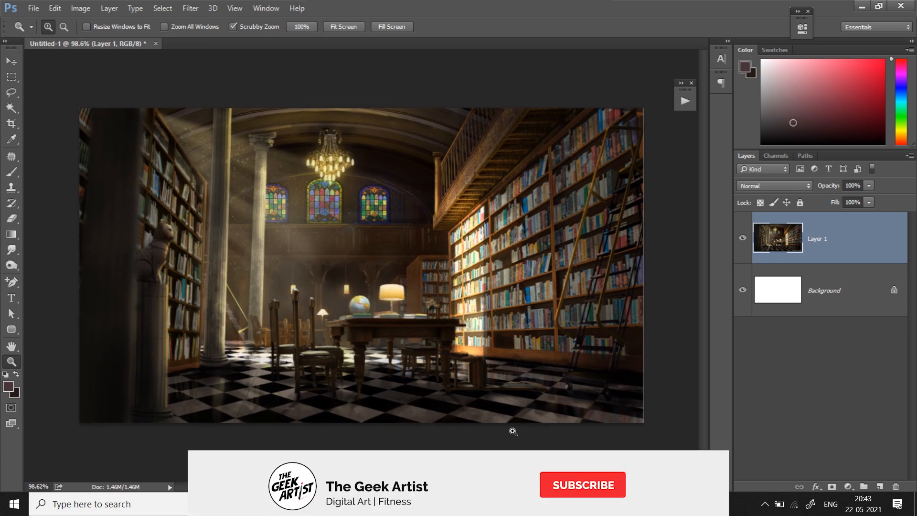
Create a new layer above Layer 1 in the library painting and set up an 18 px brush with a light red colour
{"action": "key", "text": "b"}
{"action": "left_click", "coordinate": [880, 485]}
{"action": "left_click", "coordinate": [61, 26]}
{"action": "left_click_drag", "start_coordinate": [85, 65], "coordinate": [72, 66]}
{"action": "left_click", "coordinate": [845, 63]}
{"action": "mouse_move", "coordinate": [237, 194]}
{"action": "left_mouse_down"}
{"action": "mouse_move", "coordinate": [290, 236]}
{"action": "mouse_move", "coordinate": [269, 242]}
{"action": "mouse_move", "coordinate": [279, 286]}
{"action": "left_mouse_up"}
{"action": "left_click_drag", "start_coordinate": [272, 271], "coordinate": [258, 290]}
{"action": "key", "text": "ctrl+space"}
{"action": "left_click_drag", "start_coordinate": [435, 215], "coordinate": [429, 218]}
{"action": "key", "text": "ctrl+alt+z"}
{"action": "key", "text": "ctrl+alt+z"}
{"action": "key", "text": "ctrl+alt+z"}
{"action": "key", "text": "ctrl+alt+z"}
Set Layer 2 to Multiply and paint shadows over the foreground pillar, cat statue and nearby bookshelf with a 43 px brush
{"action": "key", "text": "ctrl+space"}
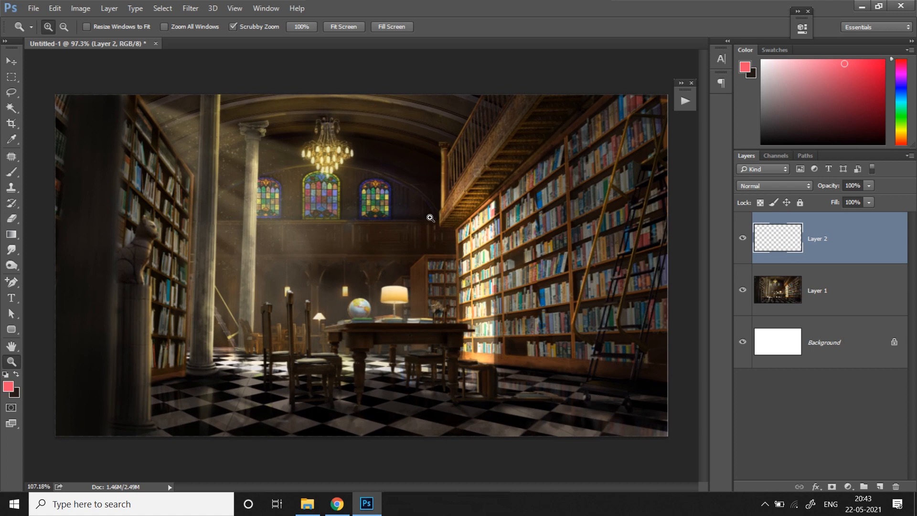
{"action": "left_click_drag", "start_coordinate": [431, 219], "coordinate": [432, 208]}
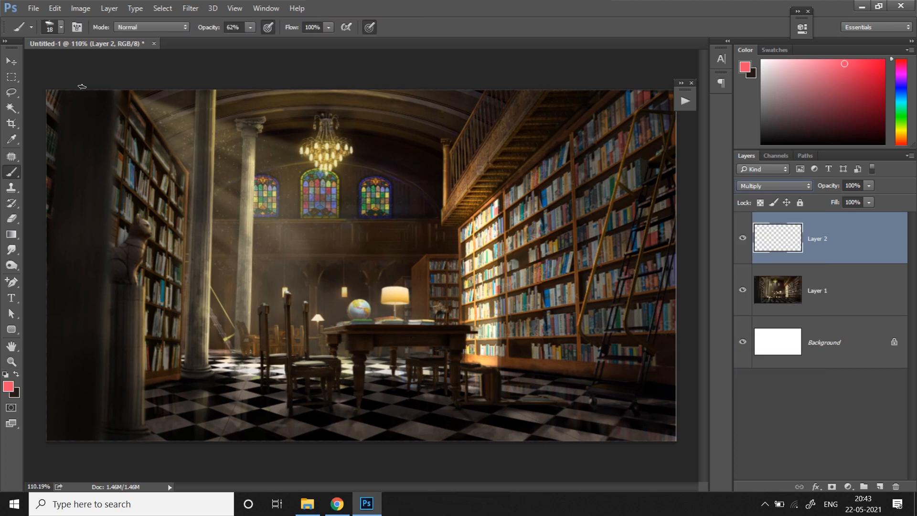
{"action": "left_click", "coordinate": [61, 27]}
{"action": "left_click", "coordinate": [250, 27]}
{"action": "left_click", "coordinate": [61, 27]}
{"action": "left_click", "coordinate": [94, 64]}
{"action": "mouse_move", "coordinate": [126, 215]}
{"action": "left_mouse_down"}
{"action": "mouse_move", "coordinate": [137, 141]}
{"action": "mouse_move", "coordinate": [157, 329]}
{"action": "mouse_move", "coordinate": [94, 449]}
{"action": "left_mouse_up"}
{"action": "left_click_drag", "start_coordinate": [157, 265], "coordinate": [158, 162]}
{"action": "key", "text": "["}
{"action": "mouse_move", "coordinate": [129, 243]}
{"action": "left_mouse_down"}
{"action": "mouse_move", "coordinate": [137, 125]}
{"action": "mouse_move", "coordinate": [171, 247]}
{"action": "mouse_move", "coordinate": [171, 330]}
{"action": "left_mouse_up"}
Lower the brush opacity to 32% and deepen the shadow on the bookshelf beside the cat statue
{"action": "left_click", "coordinate": [251, 28]}
{"action": "left_click_drag", "start_coordinate": [251, 40], "coordinate": [260, 42]}
{"action": "mouse_move", "coordinate": [160, 357]}
{"action": "left_mouse_down"}
{"action": "mouse_move", "coordinate": [168, 307]}
{"action": "mouse_move", "coordinate": [123, 98]}
{"action": "mouse_move", "coordinate": [174, 195]}
{"action": "mouse_move", "coordinate": [171, 184]}
{"action": "mouse_move", "coordinate": [153, 264]}
{"action": "mouse_move", "coordinate": [161, 380]}
{"action": "mouse_move", "coordinate": [102, 301]}
{"action": "mouse_move", "coordinate": [51, 99]}
{"action": "mouse_move", "coordinate": [130, 98]}
{"action": "mouse_move", "coordinate": [157, 316]}
{"action": "mouse_move", "coordinate": [171, 253]}
{"action": "left_mouse_up"}
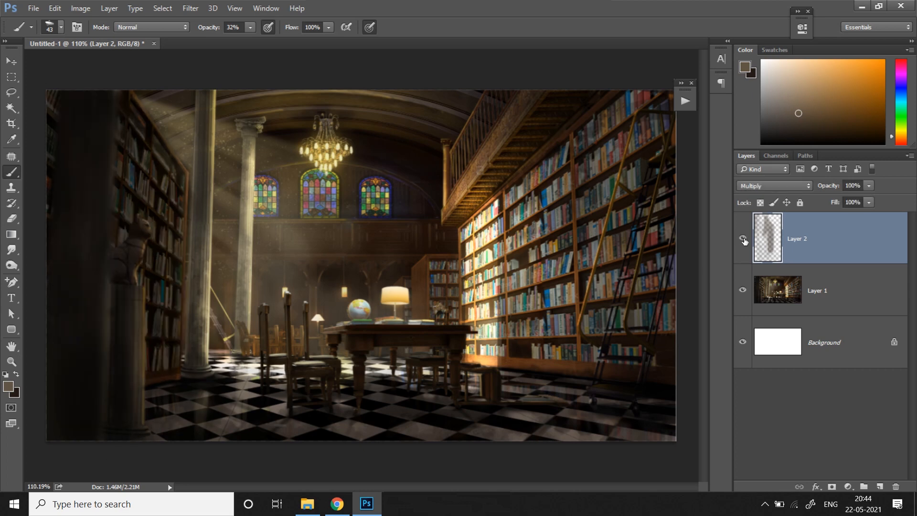
Erase Layer 2's shading around the cat statue and pedestal with a 13 px eraser at 56% opacity, and compare the layer on and off
{"action": "left_click", "coordinate": [11, 218]}
{"action": "left_click", "coordinate": [61, 27]}
{"action": "left_click", "coordinate": [70, 62]}
{"action": "left_click", "coordinate": [208, 39]}
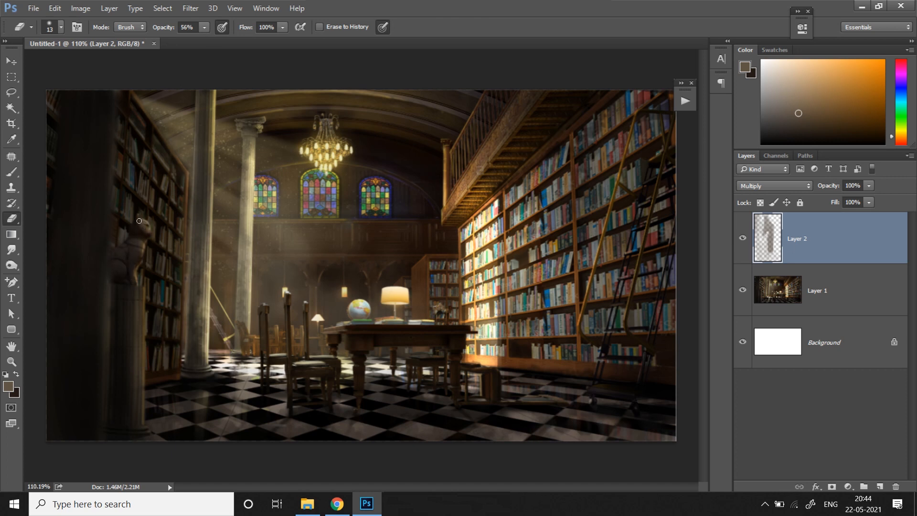
{"action": "left_click_drag", "start_coordinate": [141, 290], "coordinate": [144, 375]}
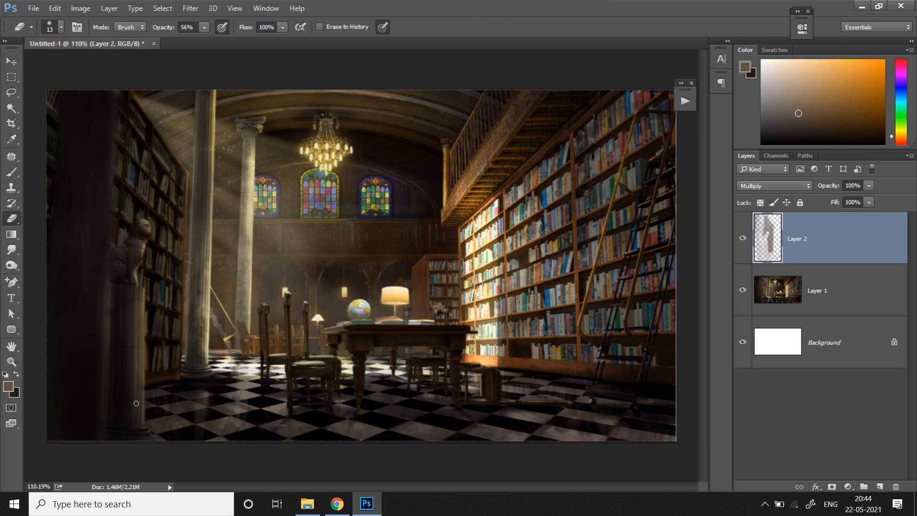
{"action": "key", "text": "b"}
{"action": "left_click", "coordinate": [740, 241]}
{"action": "left_click", "coordinate": [740, 241]}
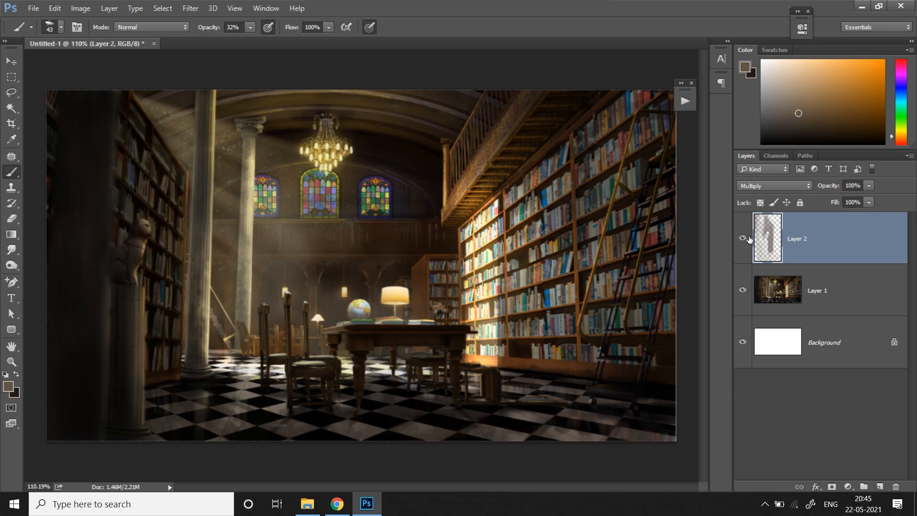
Create a new layer above Layer 2 and set the brush size to 13 px at 32% opacity
{"action": "left_click", "coordinate": [879, 484]}
{"action": "left_click", "coordinate": [61, 30]}
{"action": "left_click_drag", "start_coordinate": [79, 68], "coordinate": [73, 67]}
{"action": "left_click", "coordinate": [249, 53]}
{"action": "left_click", "coordinate": [71, 65]}
{"action": "key", "text": "Return"}
{"action": "scroll", "coordinate": [257, 95], "scroll_direction": "up", "scroll_amount": 3}
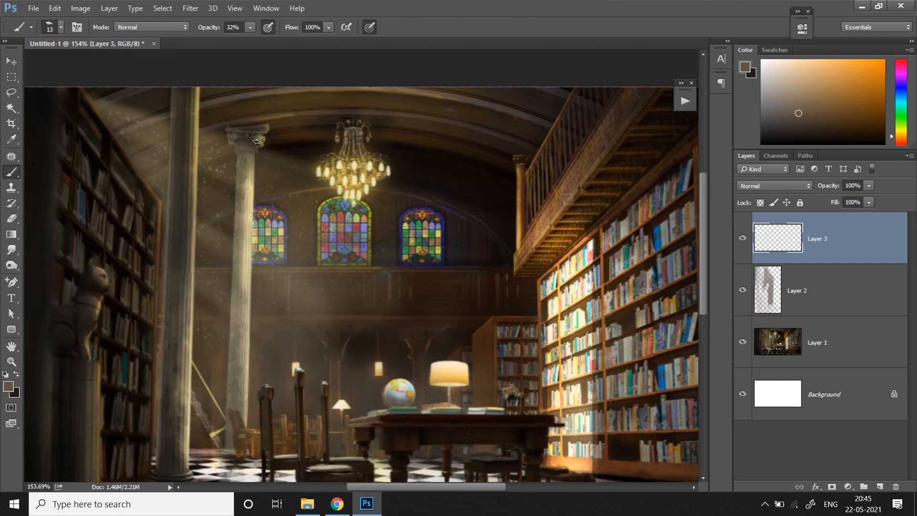
Paint brown tones sampled from the rear column down its shaded side on Layer 3
{"action": "left_click", "coordinate": [255, 188], "text": "alt"}
{"action": "mouse_move", "coordinate": [236, 261]}
{"action": "left_mouse_down"}
{"action": "mouse_move", "coordinate": [249, 184]}
{"action": "mouse_move", "coordinate": [244, 258]}
{"action": "left_mouse_up"}
{"action": "left_click", "coordinate": [250, 177], "text": "alt"}
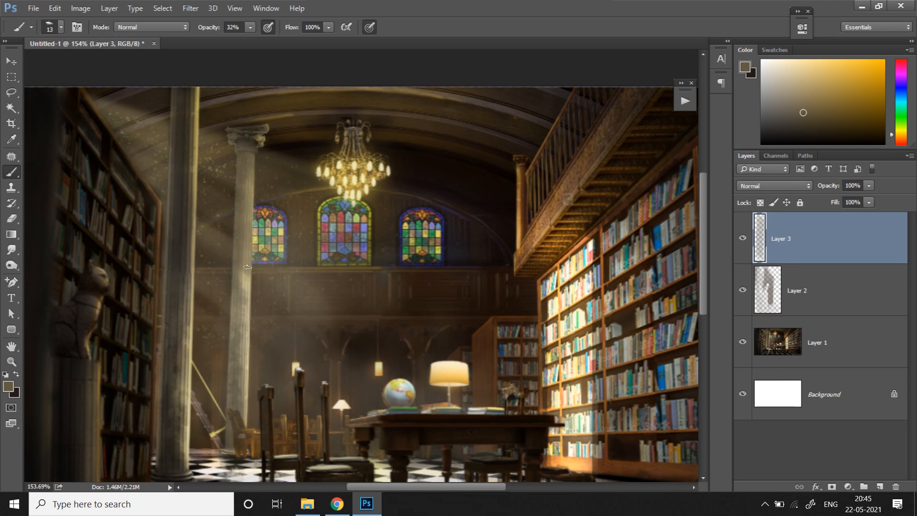
{"action": "left_click", "coordinate": [250, 217], "text": "alt"}
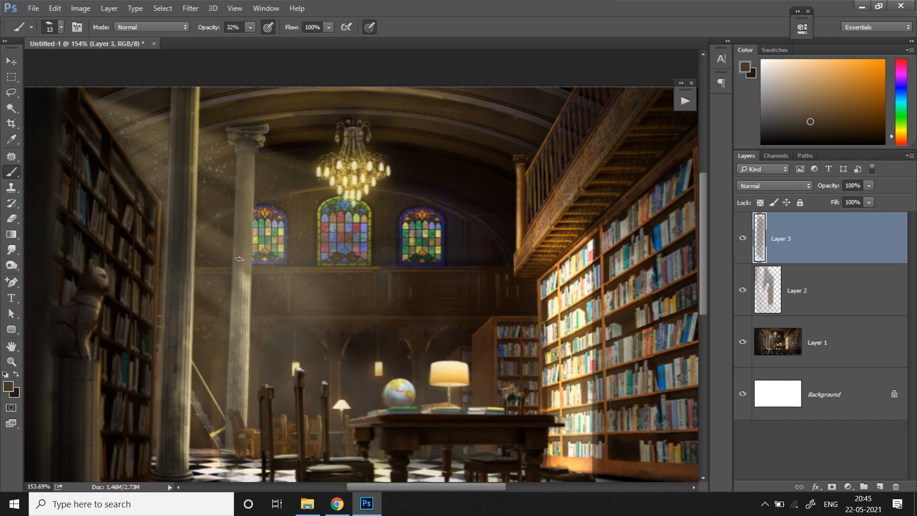
{"action": "key", "text": "e"}
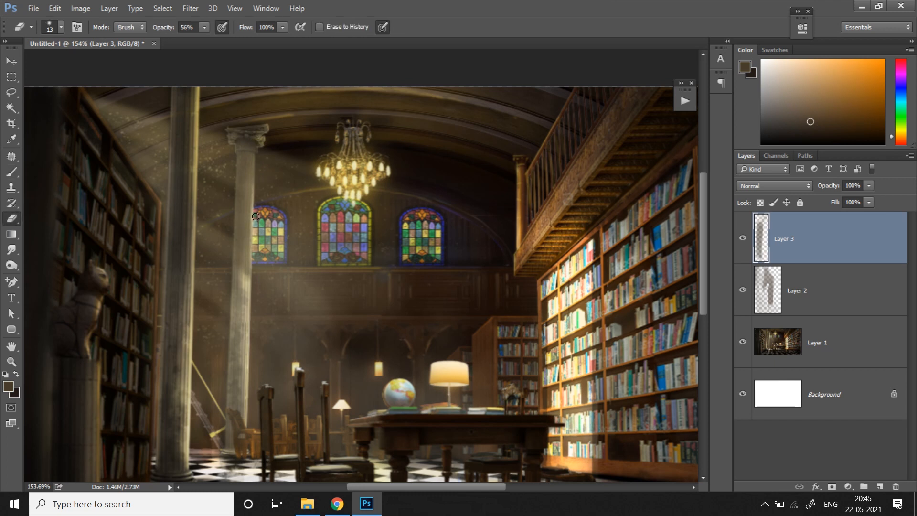
Darken the shaded right side of the front column's upper shaft with sampled dark tones
{"action": "left_click", "coordinate": [14, 171]}
{"action": "left_click", "coordinate": [188, 133], "text": "alt"}
{"action": "left_click", "coordinate": [194, 119], "text": "alt"}
{"action": "left_click_drag", "start_coordinate": [194, 129], "coordinate": [193, 195]}
{"action": "left_click_drag", "start_coordinate": [194, 148], "coordinate": [193, 215]}
{"action": "left_click", "coordinate": [187, 106], "text": "alt"}
{"action": "left_click_drag", "start_coordinate": [193, 102], "coordinate": [193, 286]}
Continue the sampled dark shading down the lower right side of the front column
{"action": "scroll", "coordinate": [210, 184], "scroll_direction": "down", "scroll_amount": 1}
{"action": "left_click", "coordinate": [194, 190], "text": "alt"}
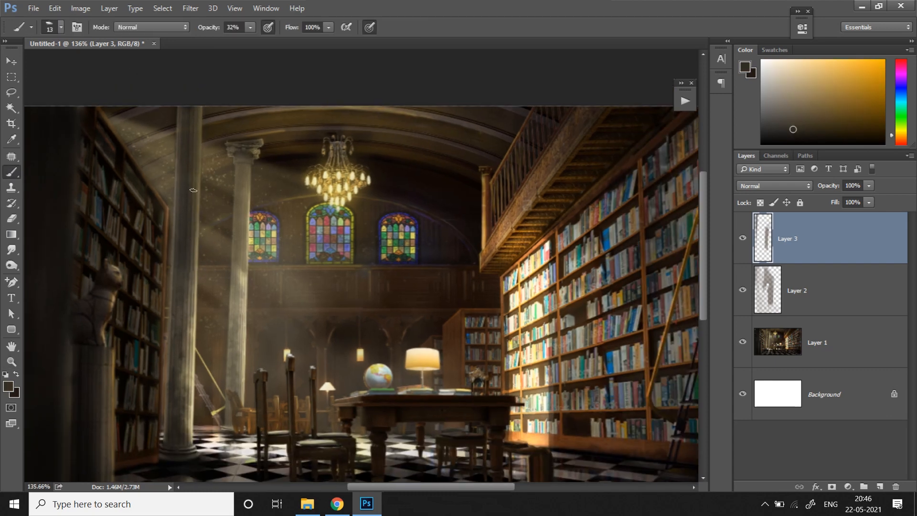
{"action": "left_click_drag", "start_coordinate": [193, 279], "coordinate": [188, 389]}
{"action": "left_click", "coordinate": [184, 346], "text": "alt"}
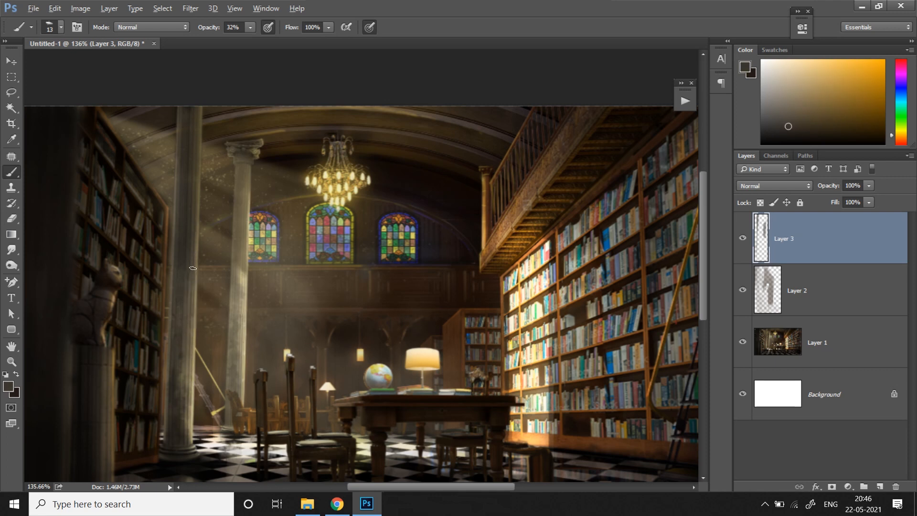
Paint sampled shadow and light tones along the lower rear column and blend them with the Smudge tool at 21% strength
{"action": "left_click", "coordinate": [243, 266], "text": "alt"}
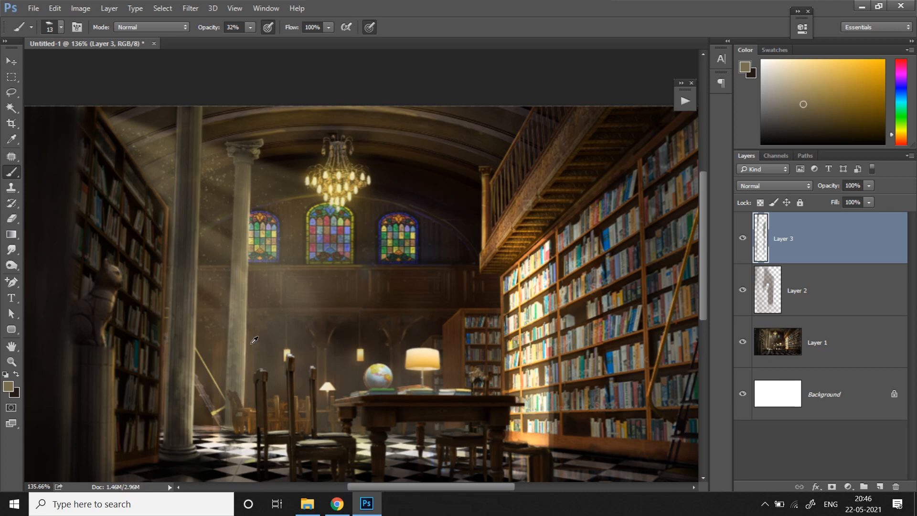
{"action": "left_click", "coordinate": [253, 342], "text": "alt"}
{"action": "left_click_drag", "start_coordinate": [242, 330], "coordinate": [242, 268]}
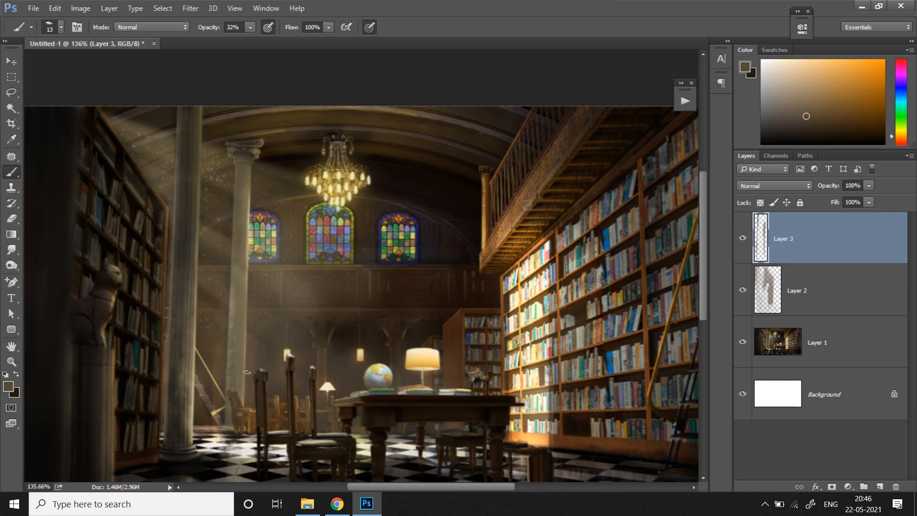
{"action": "left_click", "coordinate": [244, 306], "text": "alt"}
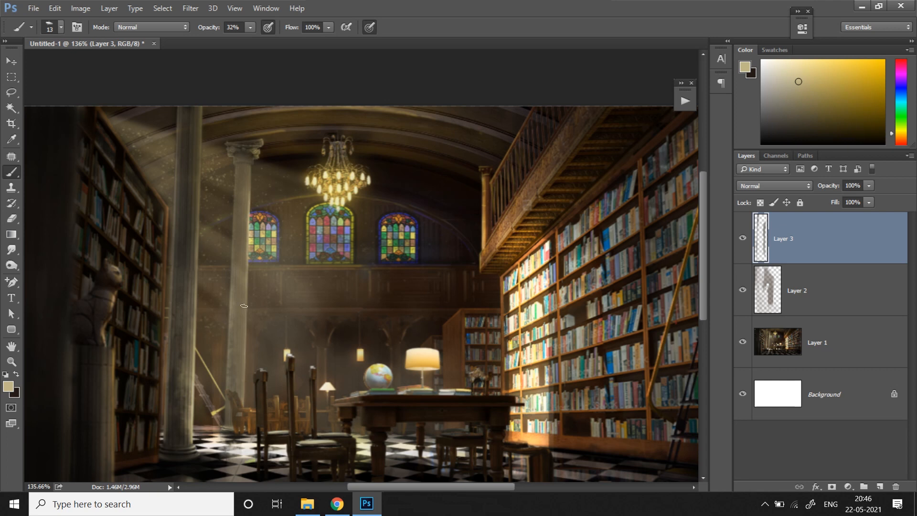
{"action": "left_click_drag", "start_coordinate": [233, 305], "coordinate": [232, 385]}
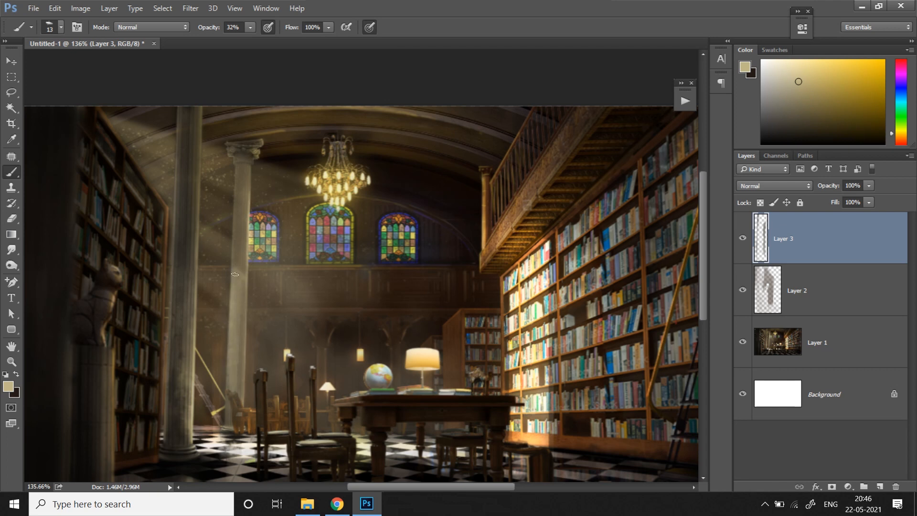
{"action": "key", "text": "r"}
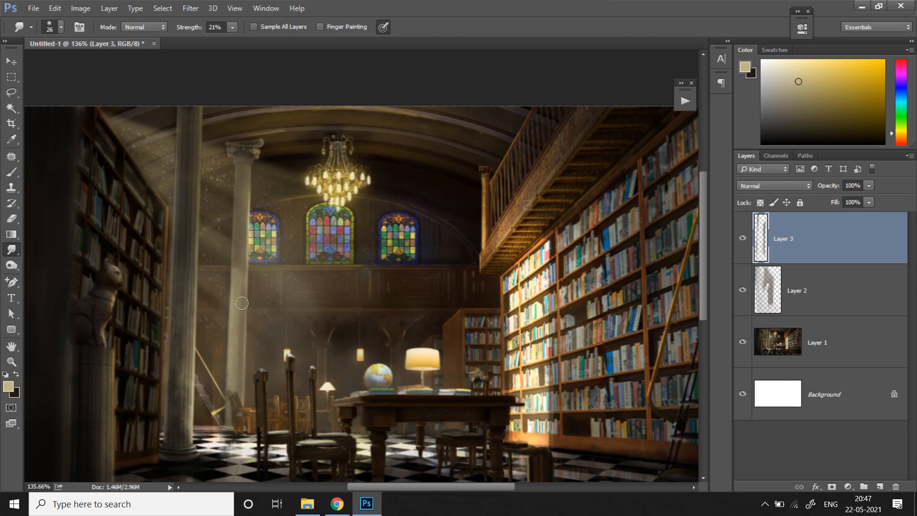
Set the brush size to 6 px and paint a light tone along the left edge of the front column
{"action": "left_click", "coordinate": [10, 173]}
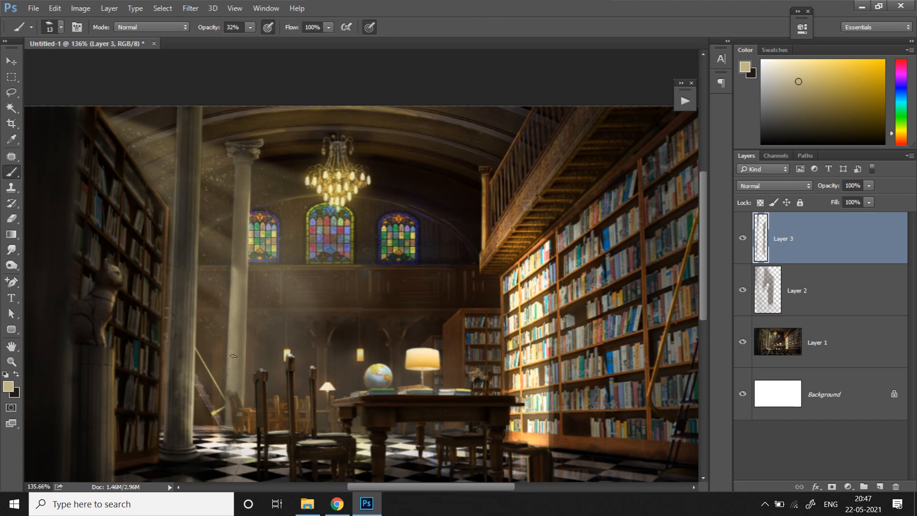
{"action": "left_click", "coordinate": [60, 27]}
{"action": "left_click", "coordinate": [72, 73]}
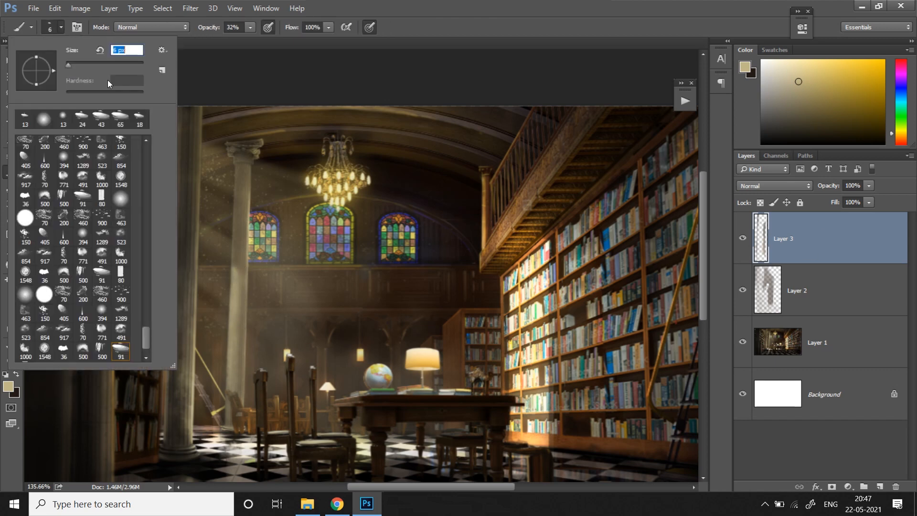
{"action": "key", "text": "ctrl+space"}
{"action": "left_click_drag", "start_coordinate": [166, 129], "coordinate": [184, 129]}
{"action": "left_click", "coordinate": [190, 227], "text": "alt"}
{"action": "left_click_drag", "start_coordinate": [178, 172], "coordinate": [178, 183]}
Paint a thin cream highlight on the front column's lit edge with a 4 px brush at 48% opacity
{"action": "left_click", "coordinate": [59, 27]}
{"action": "left_click", "coordinate": [68, 65]}
{"action": "left_click", "coordinate": [250, 27]}
{"action": "left_click", "coordinate": [259, 41]}
{"action": "left_click", "coordinate": [179, 130], "text": "alt"}
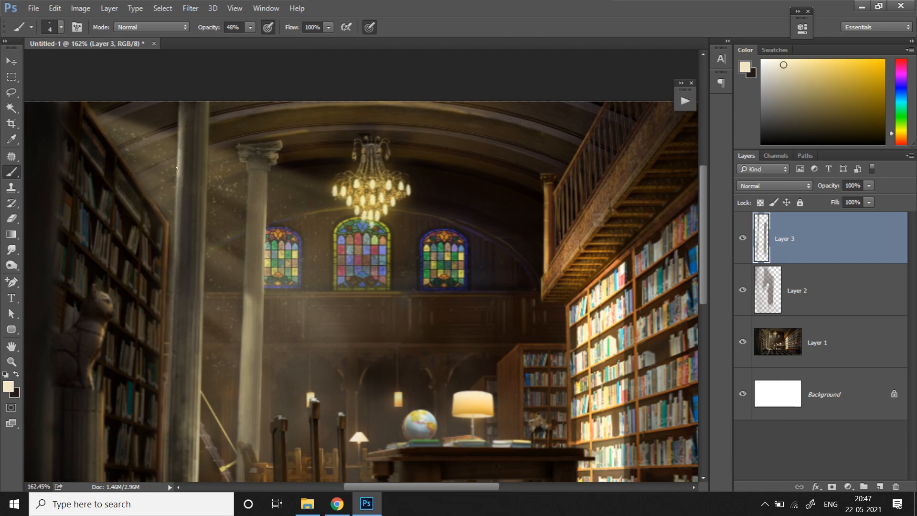
Add a soft cream glow along the lit sides of both columns with a 26 px soft round brush at 11% opacity
{"action": "left_click", "coordinate": [61, 27]}
{"action": "mouse_move", "coordinate": [140, 327]}
{"action": "left_mouse_down"}
{"action": "mouse_move", "coordinate": [141, 136]}
{"action": "mouse_move", "coordinate": [174, 170]}
{"action": "mouse_move", "coordinate": [172, 205]}
{"action": "left_mouse_up"}
{"action": "left_click", "coordinate": [24, 143]}
{"action": "left_click", "coordinate": [77, 66]}
{"action": "left_click", "coordinate": [250, 27]}
{"action": "left_click", "coordinate": [227, 40]}
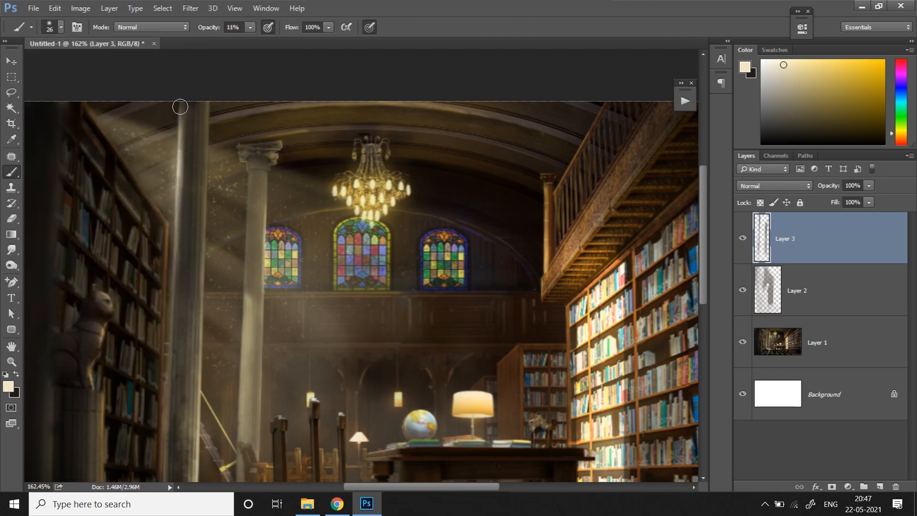
{"action": "scroll", "coordinate": [281, 227], "scroll_direction": "down", "scroll_amount": 3}
{"action": "mouse_move", "coordinate": [243, 275]}
{"action": "left_mouse_down"}
{"action": "mouse_move", "coordinate": [243, 250]}
{"action": "mouse_move", "coordinate": [245, 305]}
{"action": "left_mouse_up"}
{"action": "key", "text": "ctrl+space"}
{"action": "mouse_move", "coordinate": [272, 416]}
{"action": "left_mouse_down"}
{"action": "mouse_move", "coordinate": [211, 418]}
{"action": "mouse_move", "coordinate": [267, 416]}
{"action": "left_mouse_up"}
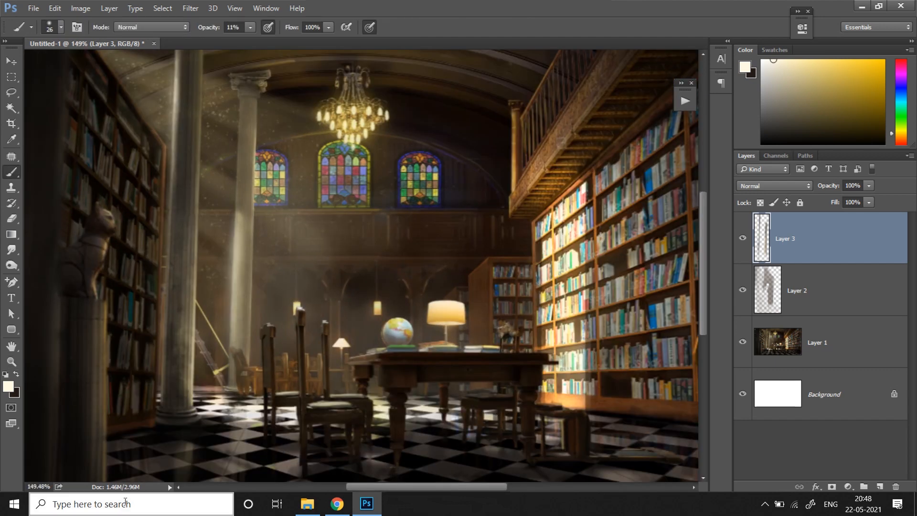
Create a new layer above Layer 3 and prepare a 17 px soft brush with a brown sampled beside the front column
{"action": "left_click", "coordinate": [204, 328], "text": "alt"}
{"action": "left_click", "coordinate": [61, 27]}
{"action": "left_click", "coordinate": [74, 66]}
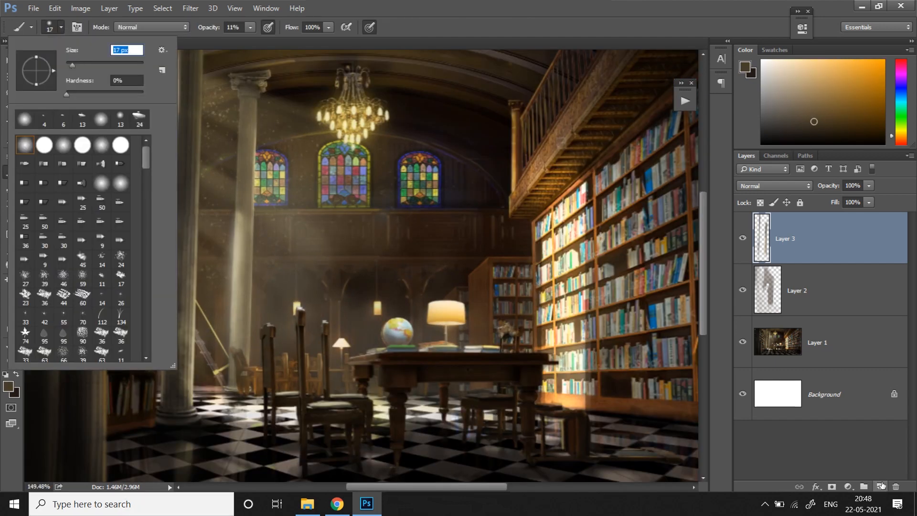
{"action": "left_click", "coordinate": [880, 486]}
{"action": "left_click", "coordinate": [202, 304], "text": "alt"}
Lasso the leaning object between the two columns and paint sampled brown over it at 11% opacity
{"action": "left_click", "coordinate": [12, 93]}
{"action": "left_click_drag", "start_coordinate": [196, 380], "coordinate": [210, 383]}
{"action": "key", "text": "b"}
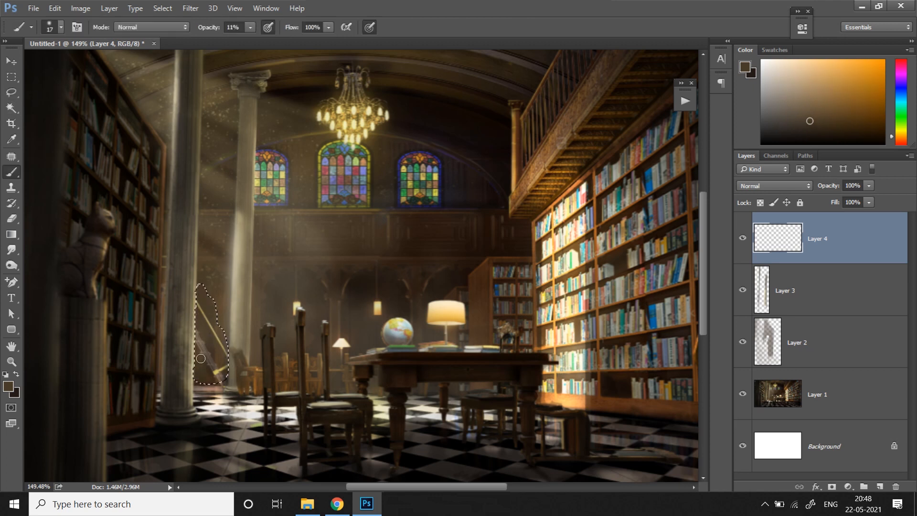
{"action": "mouse_move", "coordinate": [209, 323]}
{"action": "left_mouse_down"}
{"action": "mouse_move", "coordinate": [219, 375]}
{"action": "mouse_move", "coordinate": [198, 314]}
{"action": "mouse_move", "coordinate": [212, 299]}
{"action": "left_mouse_up"}
{"action": "left_click", "coordinate": [203, 341], "text": "alt"}
Soften the brown paint inside the selection with an 80 px soft eraser at 56% opacity, and deselect
{"action": "left_click", "coordinate": [12, 218]}
{"action": "left_click", "coordinate": [60, 27]}
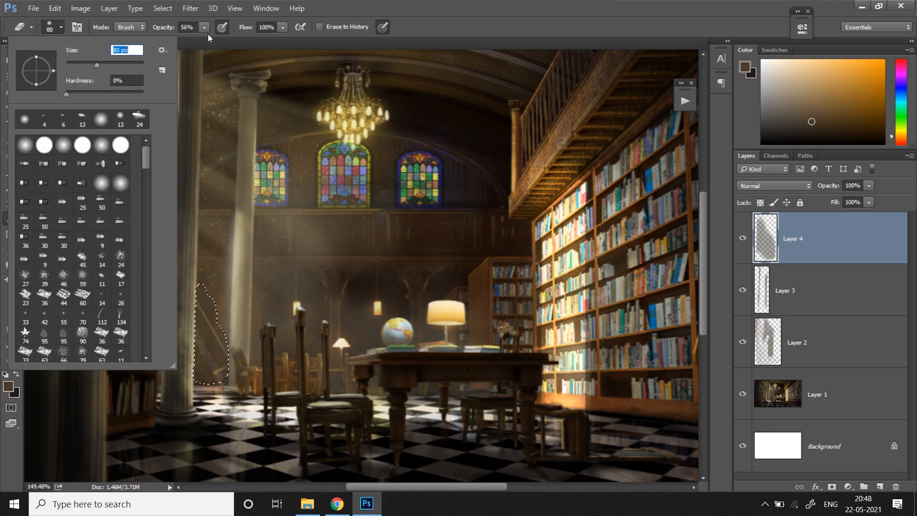
{"action": "left_click_drag", "start_coordinate": [222, 368], "coordinate": [215, 421]}
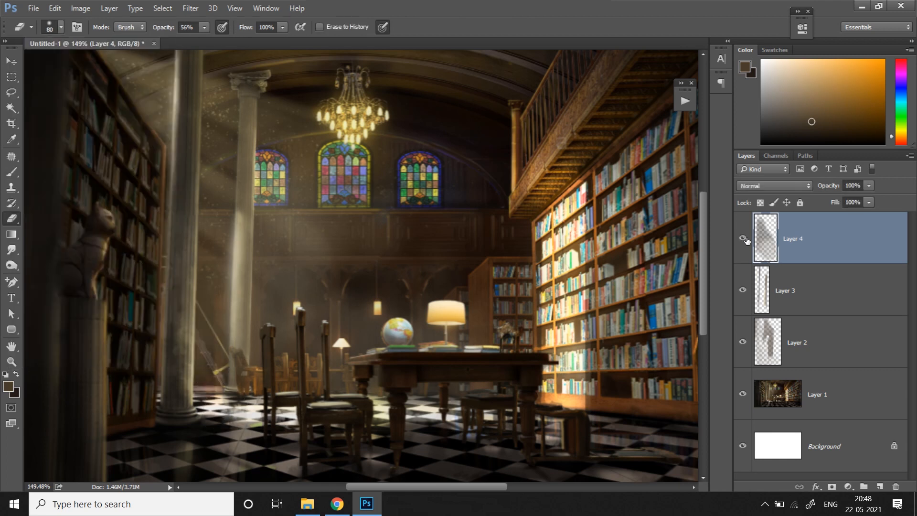
{"action": "key", "text": "ctrl+d"}
Smudge the brown paint's edges and erase the overlap near the rear column with an 18 px eraser
{"action": "left_click", "coordinate": [12, 249]}
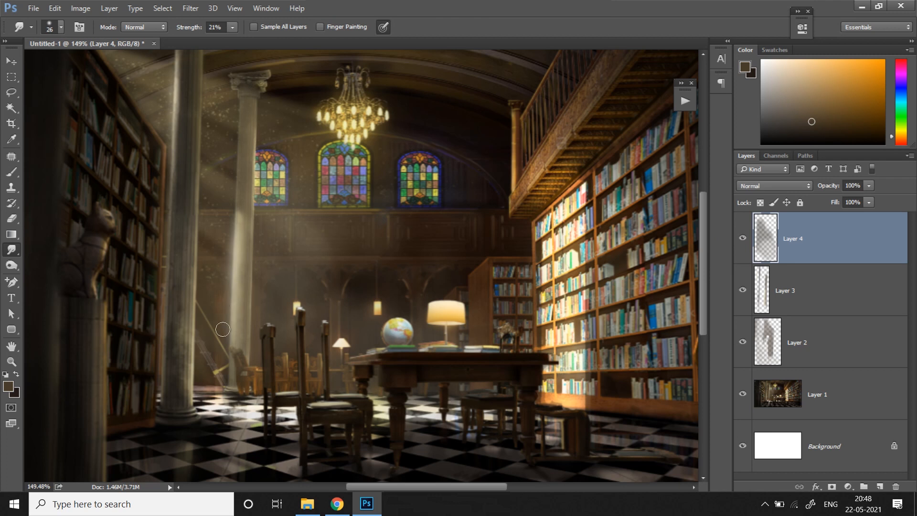
{"action": "left_click", "coordinate": [12, 218]}
{"action": "left_click", "coordinate": [53, 27]}
{"action": "left_click", "coordinate": [203, 29]}
{"action": "left_click", "coordinate": [223, 326]}
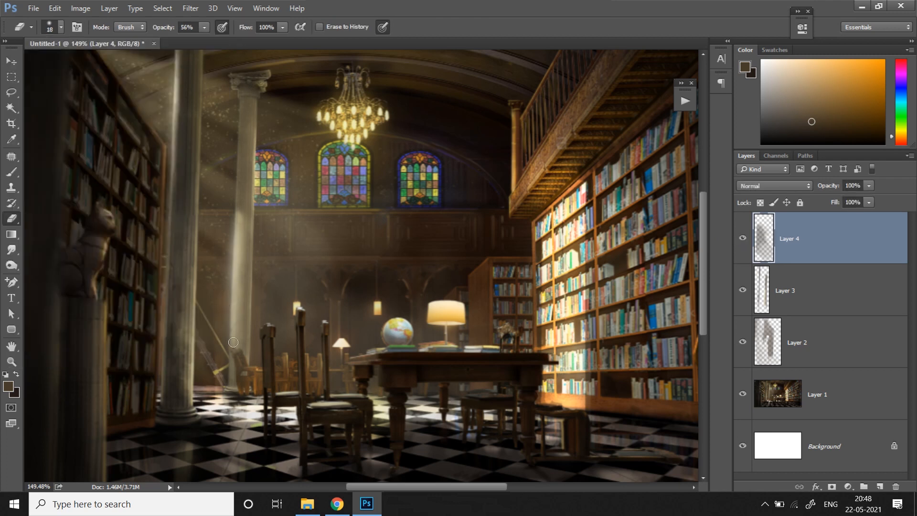
Clean up the brown paint around the thin leaning pole with a 6 px eraser at 56% opacity
{"action": "key", "text": "z"}
{"action": "left_click_drag", "start_coordinate": [274, 258], "coordinate": [230, 258]}
{"action": "left_click_drag", "start_coordinate": [274, 325], "coordinate": [310, 325]}
{"action": "key", "text": "r"}
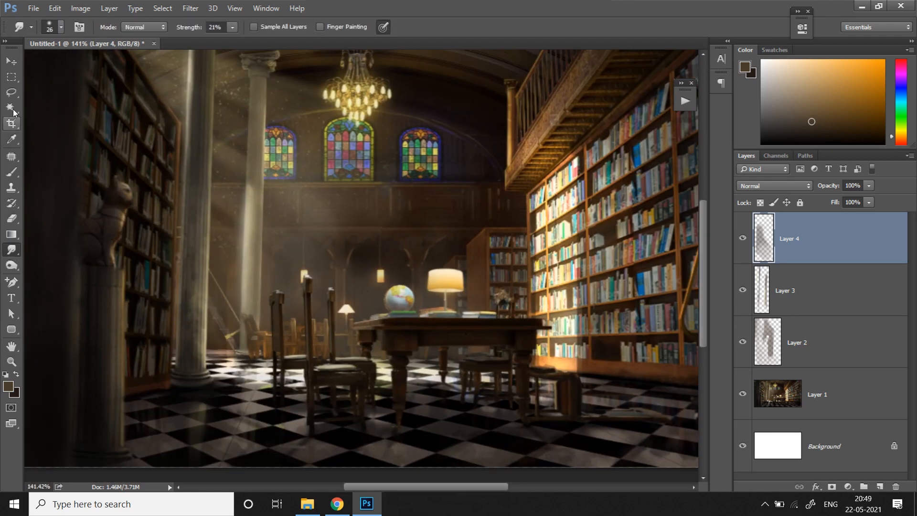
{"action": "left_click", "coordinate": [11, 218]}
{"action": "left_click", "coordinate": [60, 27]}
{"action": "left_click", "coordinate": [71, 68]}
{"action": "left_click", "coordinate": [229, 293]}
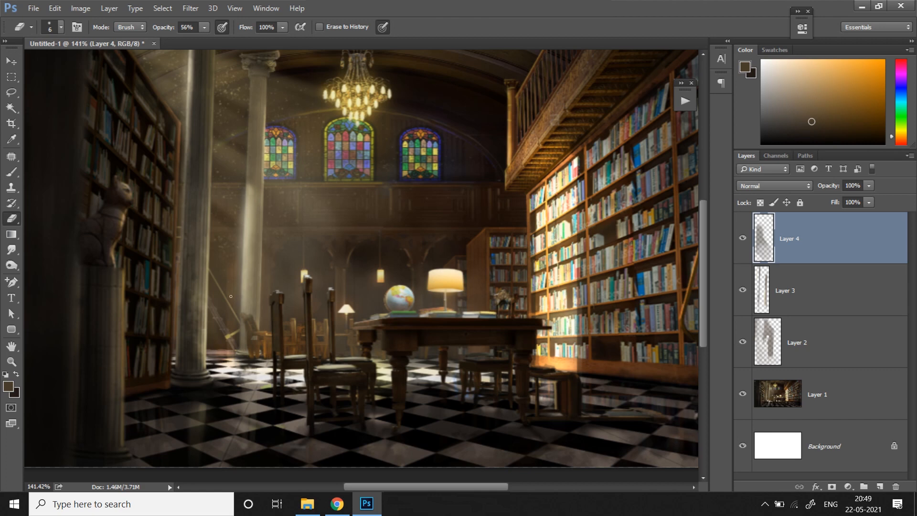
Compare the whole library painting with Layer 4 switched on and off
{"action": "key", "text": "z"}
{"action": "left_click_drag", "start_coordinate": [239, 290], "coordinate": [215, 290]}
{"action": "left_click", "coordinate": [743, 241]}
{"action": "left_click", "coordinate": [743, 242]}
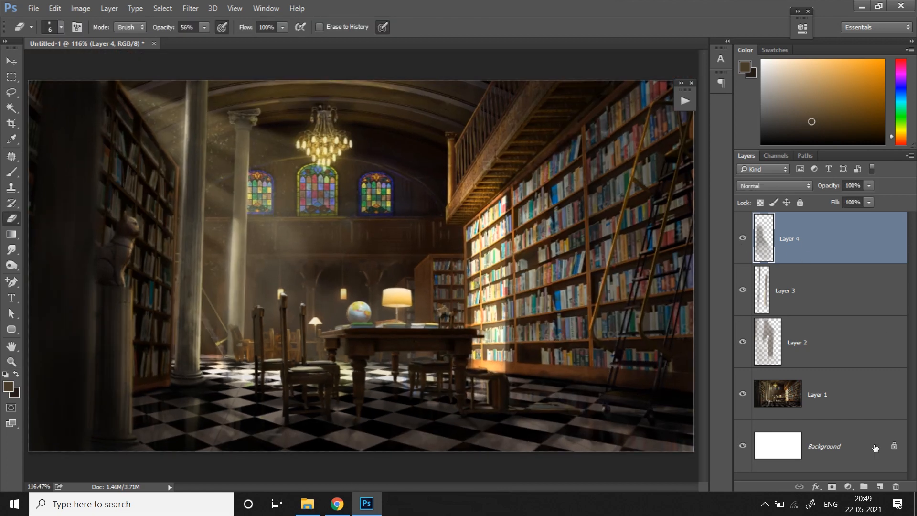
Add a new layer above Layer 4 and set up a 30 px soft brush for painting on it
{"action": "left_click", "coordinate": [880, 487]}
{"action": "left_click", "coordinate": [11, 171]}
{"action": "left_click", "coordinate": [60, 27]}
{"action": "left_click", "coordinate": [196, 464]}
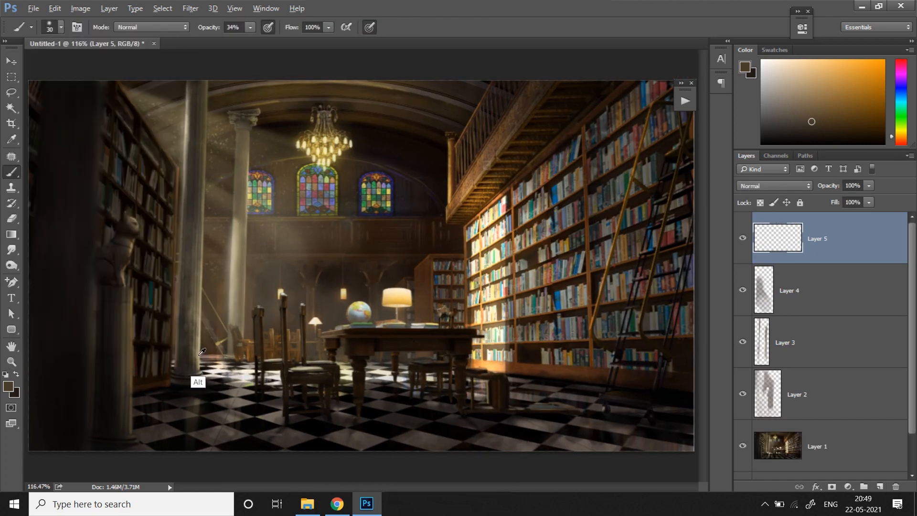
Try painting vertical reflections on the floor tiles below the front column in sampled tones, and undo the strokes
{"action": "left_click", "coordinate": [193, 383], "text": "alt"}
{"action": "left_click", "coordinate": [249, 27]}
{"action": "mouse_move", "coordinate": [195, 380]}
{"action": "left_mouse_down"}
{"action": "mouse_move", "coordinate": [199, 439]}
{"action": "mouse_move", "coordinate": [195, 386]}
{"action": "mouse_move", "coordinate": [229, 429]}
{"action": "left_mouse_up"}
{"action": "left_click", "coordinate": [242, 398], "text": "alt"}
{"action": "left_click_drag", "start_coordinate": [230, 383], "coordinate": [233, 453]}
{"action": "key", "text": "ctrl+alt+z"}
{"action": "key", "text": "ctrl+alt+z"}
Paint pale vertical reflections on the floor tiles below the front column with a 30 px brush at 12% opacity, checking the layer's effect
{"action": "left_click", "coordinate": [250, 28]}
{"action": "left_click", "coordinate": [246, 40]}
{"action": "left_click", "coordinate": [742, 238]}
{"action": "left_click", "coordinate": [742, 238]}
{"action": "key", "text": "ctrl+z"}
{"action": "left_click_drag", "start_coordinate": [232, 370], "coordinate": [228, 458]}
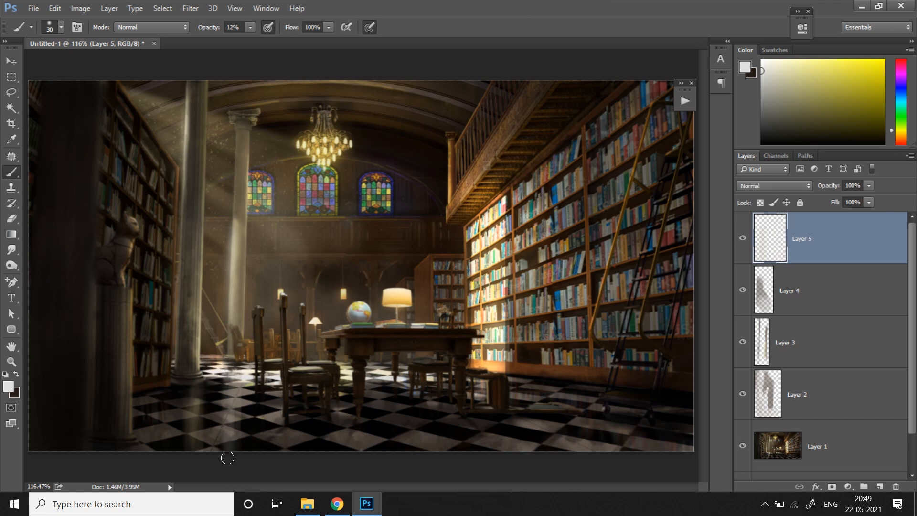
Paint soft vertical reflections on the tiles below the front chair and table with sampled light tones at 12% opacity
{"action": "left_click", "coordinate": [201, 349], "text": "alt"}
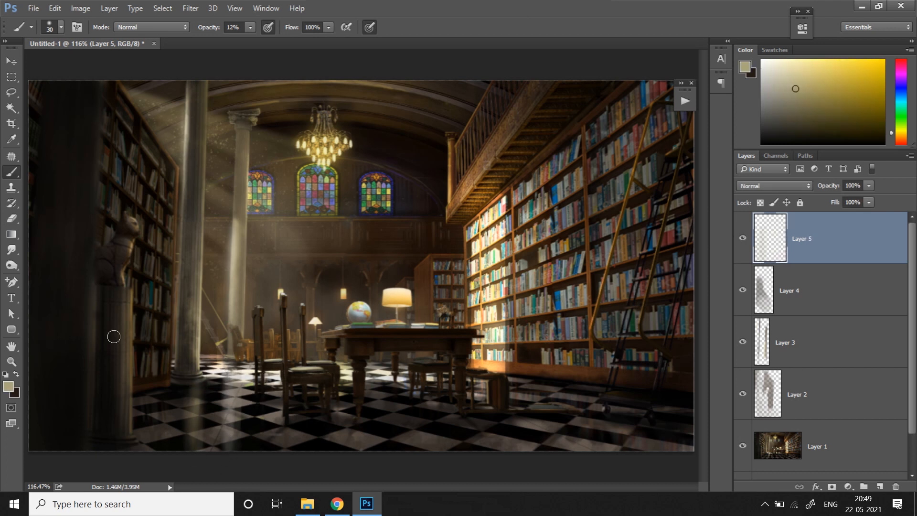
{"action": "key", "text": "e"}
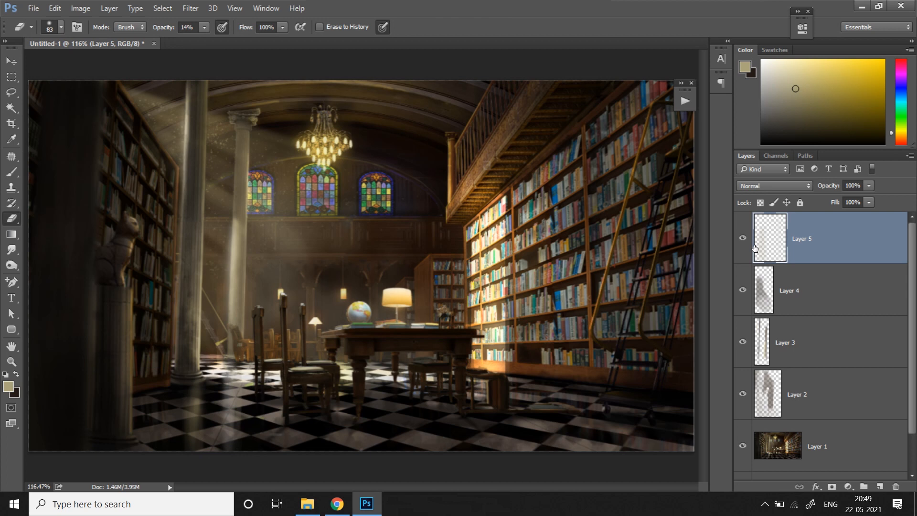
{"action": "key", "text": "b"}
{"action": "left_click", "coordinate": [384, 319], "text": "alt"}
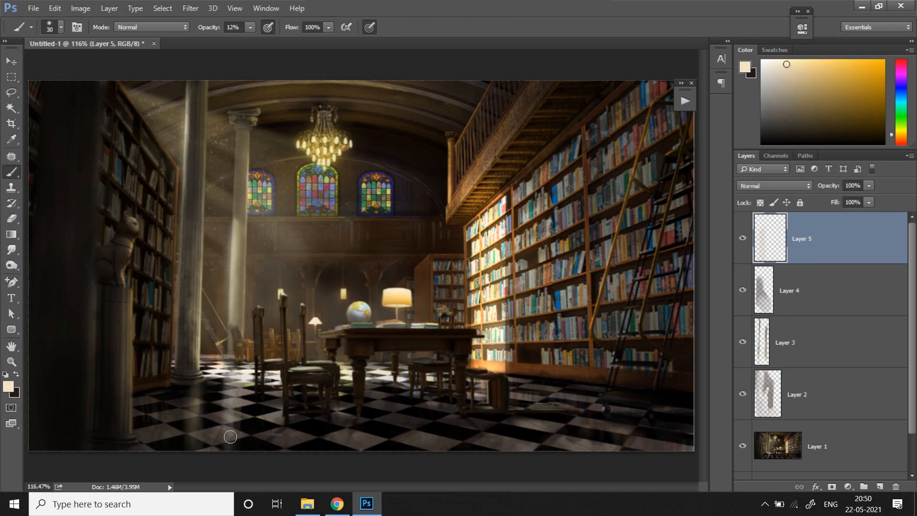
{"action": "left_click_drag", "start_coordinate": [249, 431], "coordinate": [250, 412]}
{"action": "left_click_drag", "start_coordinate": [275, 392], "coordinate": [274, 430]}
{"action": "left_click", "coordinate": [341, 410], "text": "alt"}
{"action": "left_click_drag", "start_coordinate": [347, 393], "coordinate": [347, 450]}
{"action": "mouse_move", "coordinate": [347, 382]}
{"action": "left_mouse_down"}
{"action": "mouse_move", "coordinate": [347, 442]}
{"action": "mouse_move", "coordinate": [348, 388]}
{"action": "mouse_move", "coordinate": [379, 427]}
{"action": "left_mouse_up"}
Paint broader vertical reflections below the table's front right leg with a larger soft brush and cream sampled from the lit bookcase
{"action": "left_click", "coordinate": [403, 395], "text": "alt"}
{"action": "left_click", "coordinate": [60, 27]}
{"action": "left_click", "coordinate": [87, 62]}
{"action": "key", "text": "Return"}
{"action": "left_click", "coordinate": [61, 27]}
{"action": "left_click", "coordinate": [82, 65]}
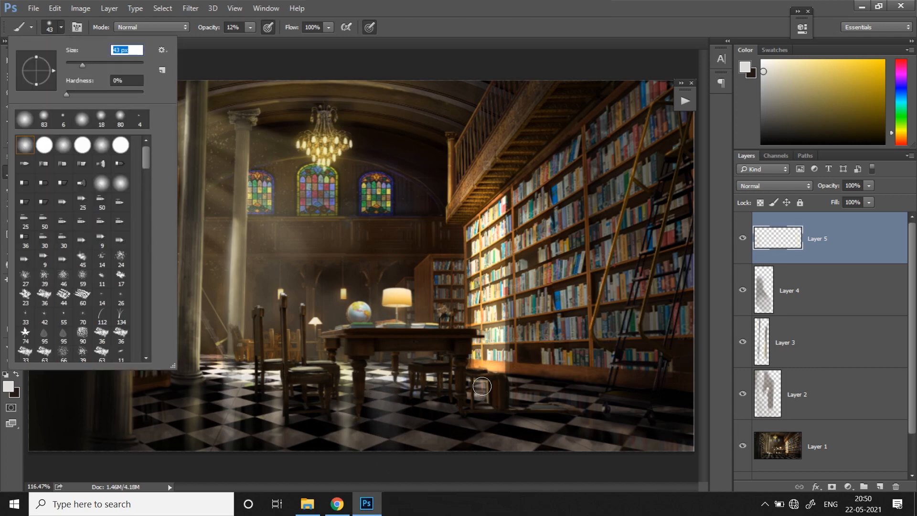
{"action": "left_click", "coordinate": [494, 361], "text": "alt"}
{"action": "left_click", "coordinate": [492, 320], "text": "alt"}
{"action": "mouse_move", "coordinate": [481, 390]}
{"action": "left_mouse_down"}
{"action": "mouse_move", "coordinate": [511, 450]}
{"action": "mouse_move", "coordinate": [475, 446]}
{"action": "left_mouse_up"}
{"action": "left_click_drag", "start_coordinate": [478, 385], "coordinate": [476, 451]}
{"action": "left_click_drag", "start_coordinate": [473, 402], "coordinate": [474, 447]}
Clean up the reflections with a 13 px eraser at 43% opacity and blend them with an 83 px smudge at 21% strength
{"action": "left_click", "coordinate": [11, 219]}
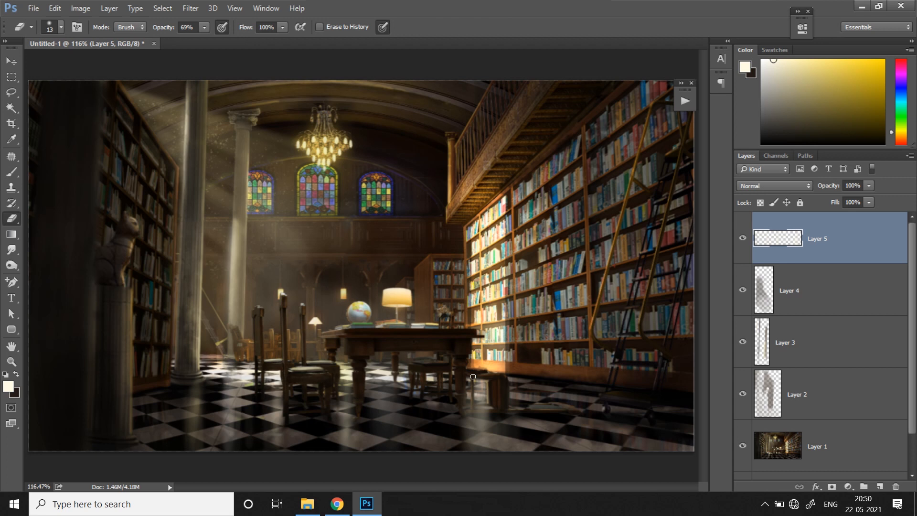
{"action": "key", "text": "4"}
{"action": "key", "text": "3"}
{"action": "left_click", "coordinate": [12, 249]}
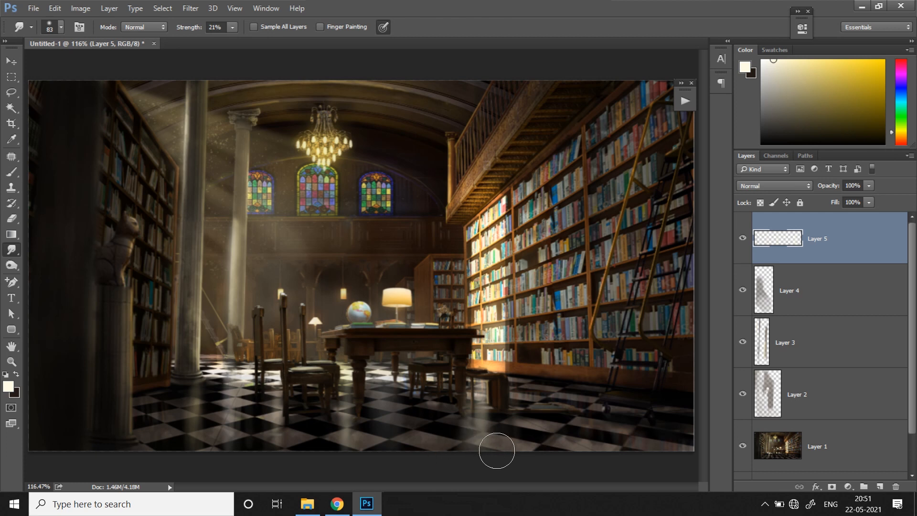
Paint a vertical reflection on the floor below the right bookcase with a sampled beige, using a 61 px brush at 12% opacity
{"action": "key", "text": "b"}
{"action": "left_click", "coordinate": [541, 353], "text": "alt"}
{"action": "left_click", "coordinate": [540, 362], "text": "alt"}
{"action": "left_click_drag", "start_coordinate": [552, 461], "coordinate": [550, 400]}
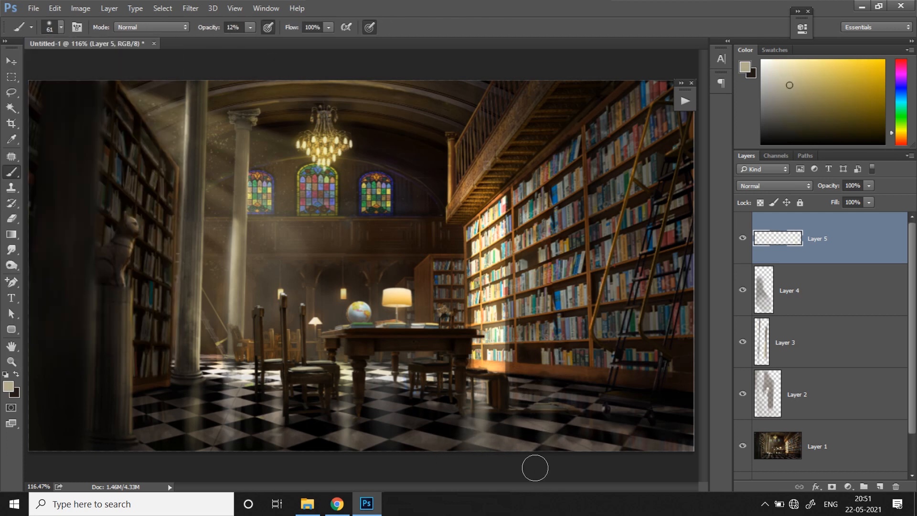
Soften the reflections on the right side of the floor with an eraser up to 61 px at 43% opacity, comparing Layer 5 on and off
{"action": "key", "text": "e"}
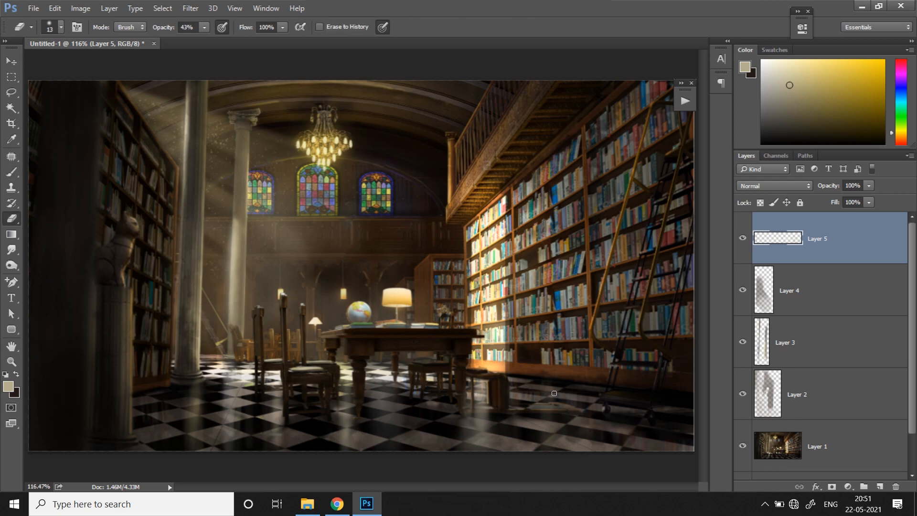
{"action": "left_click", "coordinate": [743, 238]}
{"action": "left_click", "coordinate": [742, 238]}
{"action": "mouse_move", "coordinate": [588, 417]}
{"action": "left_mouse_down"}
{"action": "mouse_move", "coordinate": [567, 418]}
{"action": "mouse_move", "coordinate": [581, 417]}
{"action": "left_mouse_up"}
{"action": "left_click", "coordinate": [62, 28]}
{"action": "left_click", "coordinate": [90, 63]}
{"action": "left_click", "coordinate": [206, 364]}
{"action": "left_click", "coordinate": [743, 239]}
{"action": "left_click", "coordinate": [743, 239]}
{"action": "mouse_move", "coordinate": [575, 380]}
{"action": "left_mouse_down"}
{"action": "mouse_move", "coordinate": [551, 380]}
{"action": "mouse_move", "coordinate": [563, 380]}
{"action": "left_mouse_up"}
{"action": "left_click", "coordinate": [743, 243]}
{"action": "left_click", "coordinate": [743, 243]}
{"action": "left_click_drag", "start_coordinate": [511, 413], "coordinate": [529, 413]}
Add a new layer above Layer 5 and choose the textured 500 brush preset at 57 px
{"action": "left_click", "coordinate": [879, 486]}
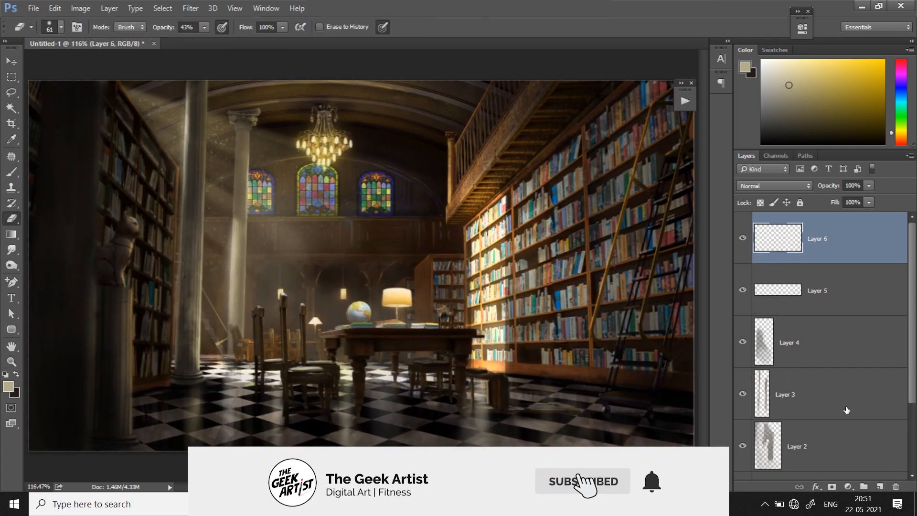
{"action": "key", "text": "b"}
{"action": "left_click", "coordinate": [61, 28]}
{"action": "left_click", "coordinate": [147, 326]}
{"action": "left_click", "coordinate": [147, 325]}
{"action": "left_click", "coordinate": [102, 331]}
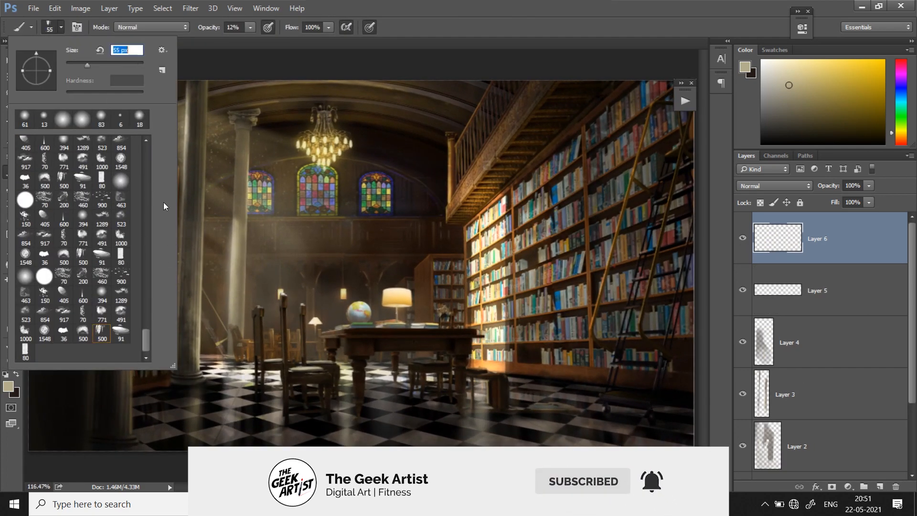
{"action": "left_click_drag", "start_coordinate": [195, 462], "coordinate": [219, 464]}
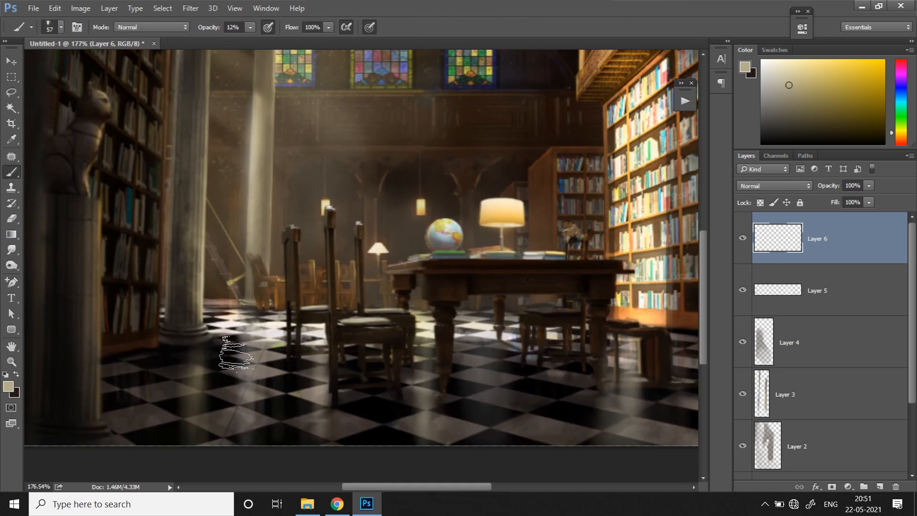
Raise the brush opacity to 60% and paint textured wear on the floor tiles near the front column in sampled tile colours
{"action": "left_click", "coordinate": [222, 445], "text": "alt"}
{"action": "left_click_drag", "start_coordinate": [176, 409], "coordinate": [174, 413]}
{"action": "left_click", "coordinate": [250, 27]}
{"action": "mouse_move", "coordinate": [249, 40]}
{"action": "left_mouse_down"}
{"action": "mouse_move", "coordinate": [291, 40]}
{"action": "mouse_move", "coordinate": [241, 40]}
{"action": "left_mouse_up"}
{"action": "left_click", "coordinate": [174, 408]}
{"action": "left_click", "coordinate": [250, 28]}
{"action": "left_click", "coordinate": [241, 414], "text": "alt"}
{"action": "mouse_move", "coordinate": [181, 402]}
{"action": "left_mouse_down"}
{"action": "mouse_move", "coordinate": [125, 395]}
{"action": "mouse_move", "coordinate": [190, 472]}
{"action": "left_mouse_up"}
{"action": "left_click", "coordinate": [181, 453]}
{"action": "left_click", "coordinate": [209, 420], "text": "alt"}
Extend the textured wear across the foreground tiles below the front chair and table with sampled tile colours
{"action": "mouse_move", "coordinate": [234, 366]}
{"action": "left_mouse_down"}
{"action": "mouse_move", "coordinate": [294, 409]}
{"action": "mouse_move", "coordinate": [295, 438]}
{"action": "left_mouse_up"}
{"action": "left_click", "coordinate": [329, 414], "text": "alt"}
{"action": "left_click", "coordinate": [303, 414], "text": "alt"}
{"action": "left_click_drag", "start_coordinate": [353, 427], "coordinate": [385, 434]}
{"action": "left_click_drag", "start_coordinate": [522, 445], "coordinate": [417, 446]}
{"action": "left_click", "coordinate": [355, 395], "text": "alt"}
{"action": "left_click_drag", "start_coordinate": [352, 395], "coordinate": [337, 447]}
Texture the tiles in front of the table and stool with the 57 px brush, resampling light and dark tile tones
{"action": "left_click", "coordinate": [370, 416], "text": "alt"}
{"action": "left_click", "coordinate": [386, 396], "text": "alt"}
{"action": "left_click", "coordinate": [368, 413], "text": "alt"}
{"action": "mouse_move", "coordinate": [502, 439]}
{"action": "left_mouse_down"}
{"action": "mouse_move", "coordinate": [417, 420]}
{"action": "mouse_move", "coordinate": [400, 400]}
{"action": "left_mouse_up"}
{"action": "left_click", "coordinate": [463, 410], "text": "alt"}
{"action": "left_click", "coordinate": [397, 415], "text": "alt"}
{"action": "left_click_drag", "start_coordinate": [462, 423], "coordinate": [525, 404]}
{"action": "left_click", "coordinate": [628, 410]}
{"action": "mouse_move", "coordinate": [587, 423]}
{"action": "left_mouse_down"}
{"action": "mouse_move", "coordinate": [567, 424]}
{"action": "mouse_move", "coordinate": [594, 395]}
{"action": "left_mouse_up"}
Paint textured wear over the floor tiles in the lower right foreground below the bookcase and ladder
{"action": "left_click", "coordinate": [554, 404], "text": "alt"}
{"action": "left_click", "coordinate": [566, 392], "text": "alt"}
{"action": "left_click_drag", "start_coordinate": [621, 440], "coordinate": [435, 432]}
{"action": "left_click", "coordinate": [442, 390], "text": "alt"}
{"action": "mouse_move", "coordinate": [453, 392]}
{"action": "left_mouse_down"}
{"action": "mouse_move", "coordinate": [505, 401]}
{"action": "mouse_move", "coordinate": [482, 398]}
{"action": "left_mouse_up"}
{"action": "left_click_drag", "start_coordinate": [415, 412], "coordinate": [529, 431]}
{"action": "left_click", "coordinate": [348, 391], "text": "alt"}
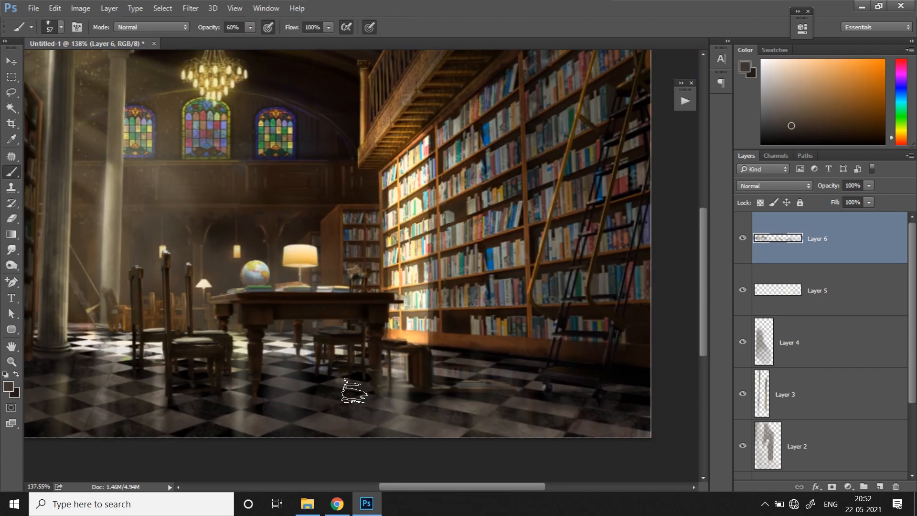
Soften the textured floor paint near the ladder's base with a 61 px eraser at 43% opacity
{"action": "key", "text": "e"}
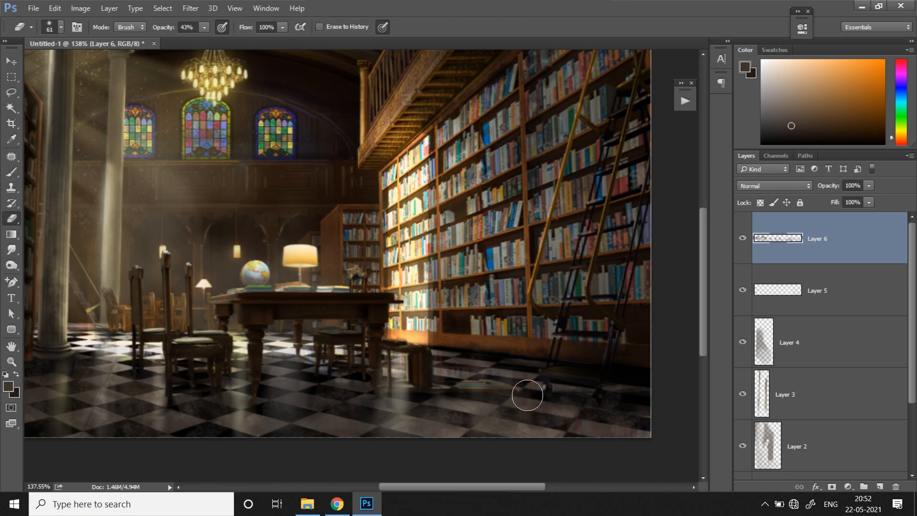
{"action": "key", "text": "z"}
{"action": "left_click_drag", "start_coordinate": [591, 396], "coordinate": [571, 398]}
{"action": "key", "text": "e"}
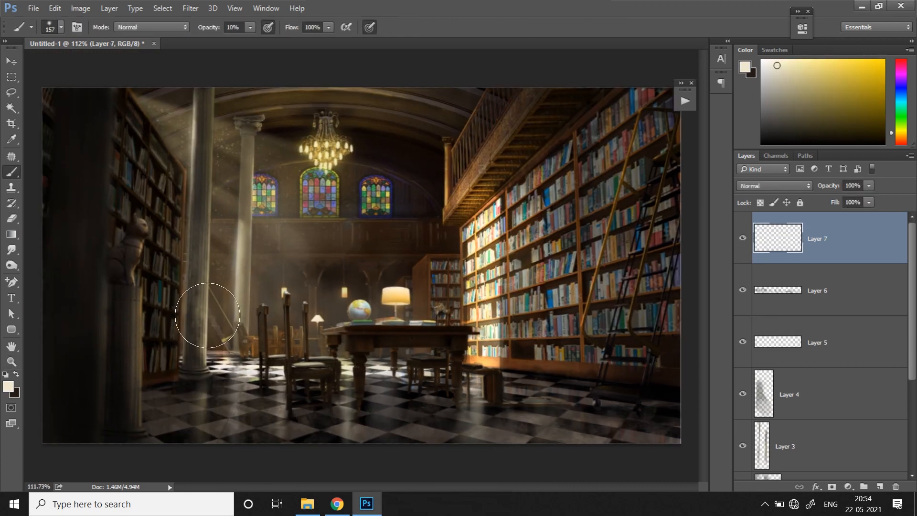
Paint a soft cream glow over the lit floor and bookcase on Layer 7 with a 120 px brush at 10% opacity, and compare the layer
{"action": "mouse_move", "coordinate": [217, 352]}
{"action": "left_mouse_down"}
{"action": "mouse_move", "coordinate": [256, 327]}
{"action": "mouse_move", "coordinate": [273, 360]}
{"action": "mouse_move", "coordinate": [237, 353]}
{"action": "left_mouse_up"}
{"action": "left_click_drag", "start_coordinate": [387, 372], "coordinate": [314, 356]}
{"action": "left_click", "coordinate": [61, 26]}
{"action": "left_click_drag", "start_coordinate": [113, 65], "coordinate": [109, 64]}
{"action": "left_click_drag", "start_coordinate": [268, 367], "coordinate": [435, 366]}
{"action": "mouse_move", "coordinate": [488, 318]}
{"action": "left_mouse_down"}
{"action": "mouse_move", "coordinate": [484, 377]}
{"action": "mouse_move", "coordinate": [492, 210]}
{"action": "mouse_move", "coordinate": [482, 216]}
{"action": "left_mouse_up"}
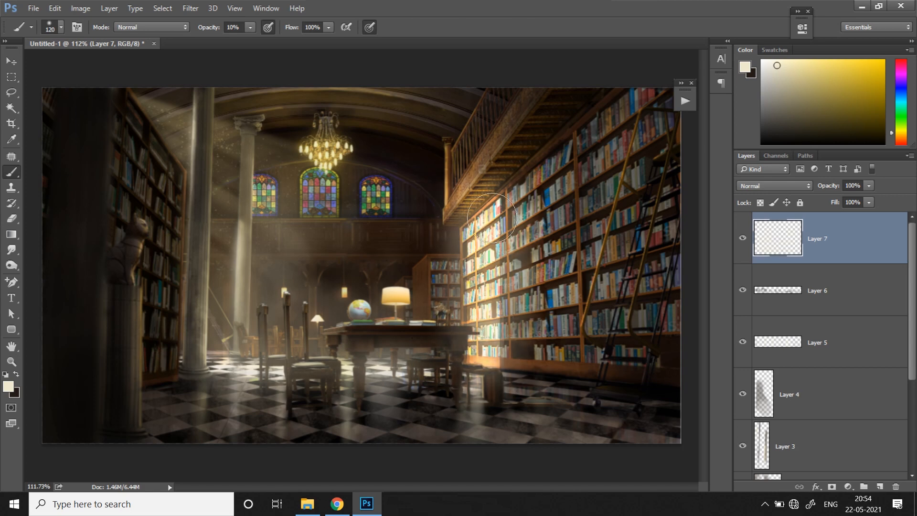
{"action": "left_click", "coordinate": [743, 237]}
{"action": "left_click", "coordinate": [743, 238]}
{"action": "left_click", "coordinate": [746, 240]}
{"action": "left_click", "coordinate": [746, 242]}
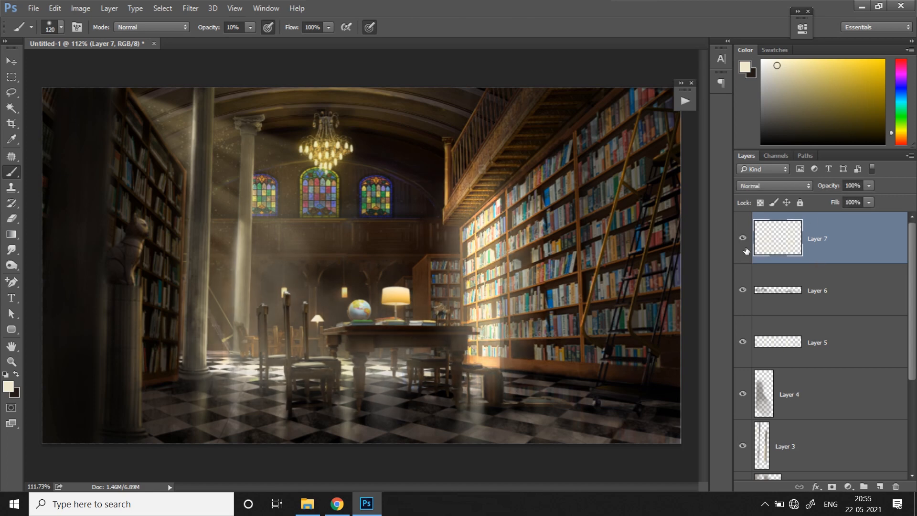
Try painting a diagonal light ray from the upper left corner past the columns, and undo it
{"action": "left_click", "coordinate": [250, 27]}
{"action": "left_click_drag", "start_coordinate": [252, 40], "coordinate": [250, 40]}
{"action": "mouse_move", "coordinate": [143, 114]}
{"action": "left_mouse_down"}
{"action": "mouse_move", "coordinate": [221, 184]}
{"action": "mouse_move", "coordinate": [272, 253]}
{"action": "left_mouse_up"}
{"action": "key", "text": "ctrl+alt+z"}
{"action": "key", "text": "ctrl+alt+z"}
Brush a faint cream haze over the upper columns at 6% opacity, enlarging the soft brush up to 198 px
{"action": "left_click", "coordinate": [250, 27]}
{"action": "left_click_drag", "start_coordinate": [251, 40], "coordinate": [250, 40]}
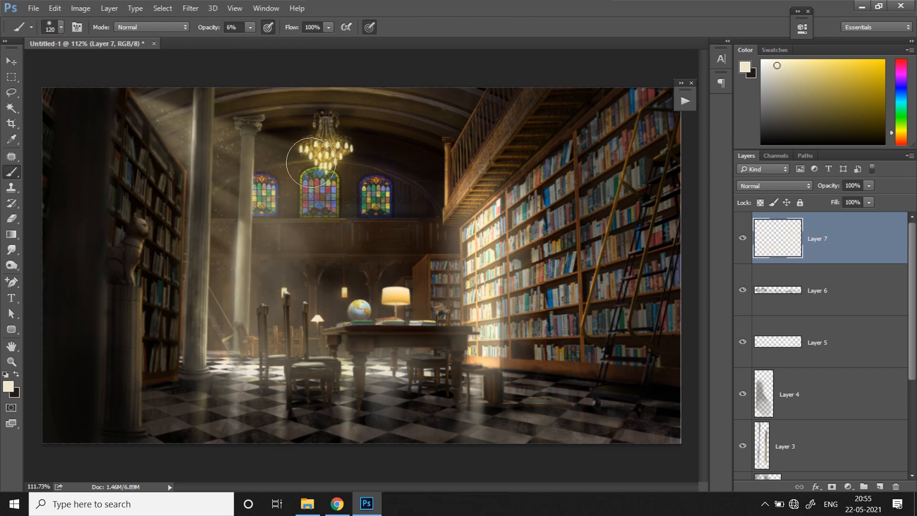
{"action": "left_click", "coordinate": [61, 27]}
{"action": "left_click", "coordinate": [77, 64]}
{"action": "left_click", "coordinate": [190, 164]}
{"action": "left_click", "coordinate": [60, 27]}
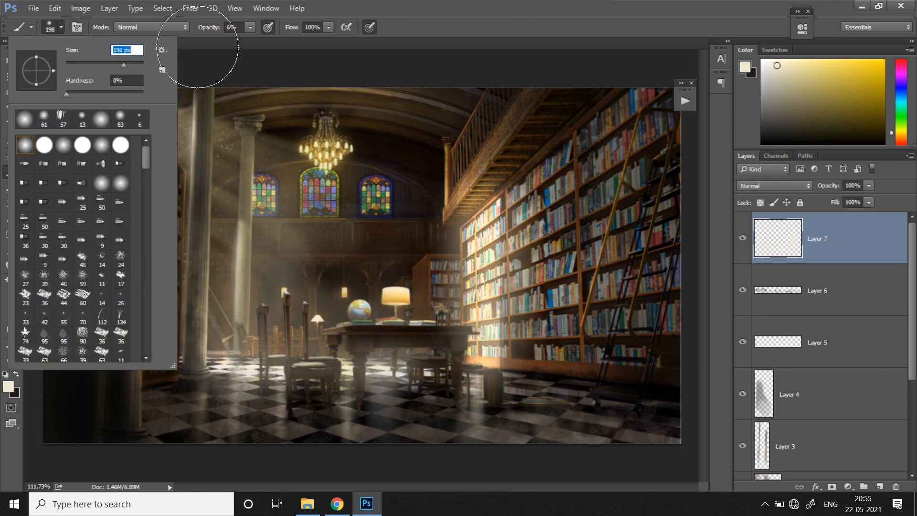
Darken the balcony railing with a sampled near-black, using a 117 px soft brush at 6% opacity
{"action": "left_click", "coordinate": [435, 161], "text": "alt"}
{"action": "left_click", "coordinate": [60, 27]}
{"action": "left_click", "coordinate": [117, 64]}
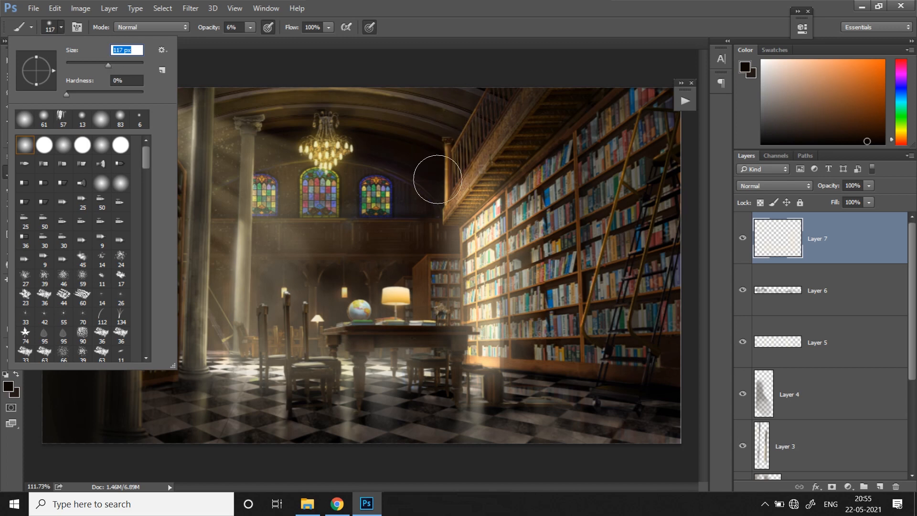
{"action": "left_click", "coordinate": [461, 149]}
Deepen the balcony shadow with sampled dark browns using an 86 px brush at 17% opacity, and sample pale yellow from the lit books at 7%
{"action": "left_click", "coordinate": [60, 28]}
{"action": "left_click", "coordinate": [99, 65]}
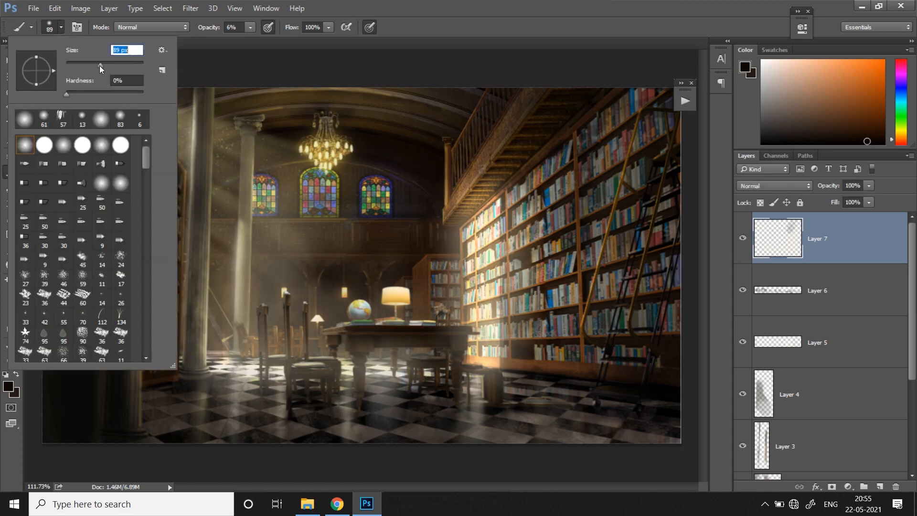
{"action": "left_click", "coordinate": [249, 27]}
{"action": "left_click", "coordinate": [256, 40]}
{"action": "left_click", "coordinate": [446, 182], "text": "alt"}
{"action": "left_click", "coordinate": [425, 237], "text": "alt"}
{"action": "left_click_drag", "start_coordinate": [451, 186], "coordinate": [491, 106]}
{"action": "left_click", "coordinate": [428, 172], "text": "alt"}
{"action": "left_click", "coordinate": [428, 147], "text": "alt"}
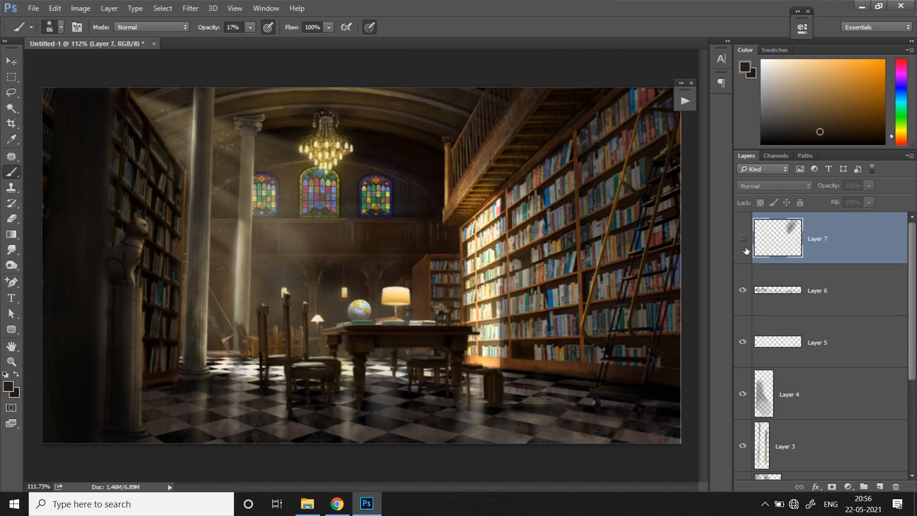
{"action": "left_click", "coordinate": [486, 259], "text": "alt"}
{"action": "left_click_drag", "start_coordinate": [250, 27], "coordinate": [242, 40]}
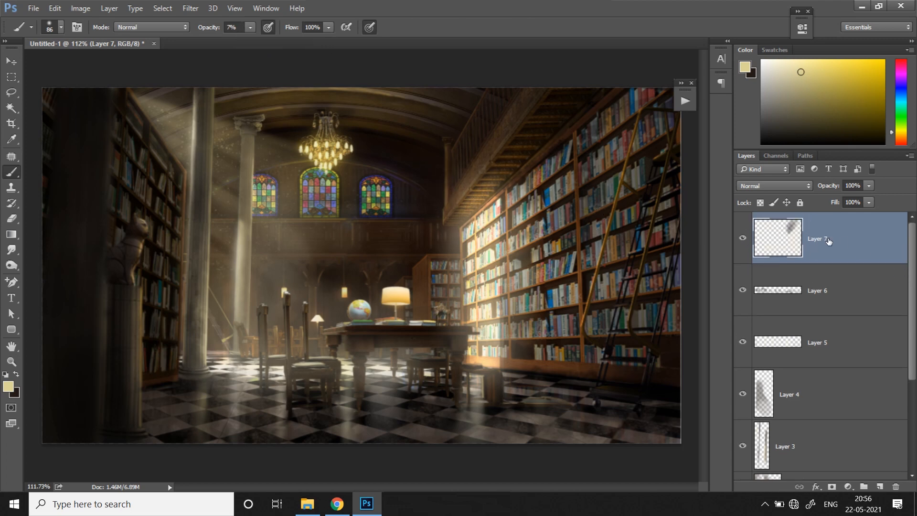
Erase the haze from the front chairs with a 7 px eraser at 100% opacity
{"action": "key", "text": "e"}
{"action": "left_click", "coordinate": [61, 27]}
{"action": "left_click_drag", "start_coordinate": [206, 27], "coordinate": [278, 53]}
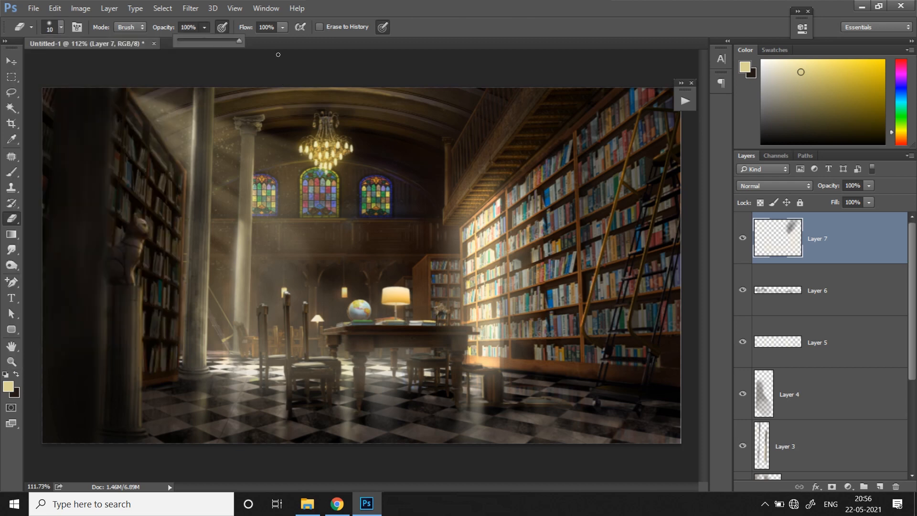
{"action": "scroll", "coordinate": [277, 404], "scroll_direction": "up", "scroll_amount": 7}
{"action": "left_click", "coordinate": [61, 27]}
{"action": "left_click_drag", "start_coordinate": [70, 65], "coordinate": [69, 66]}
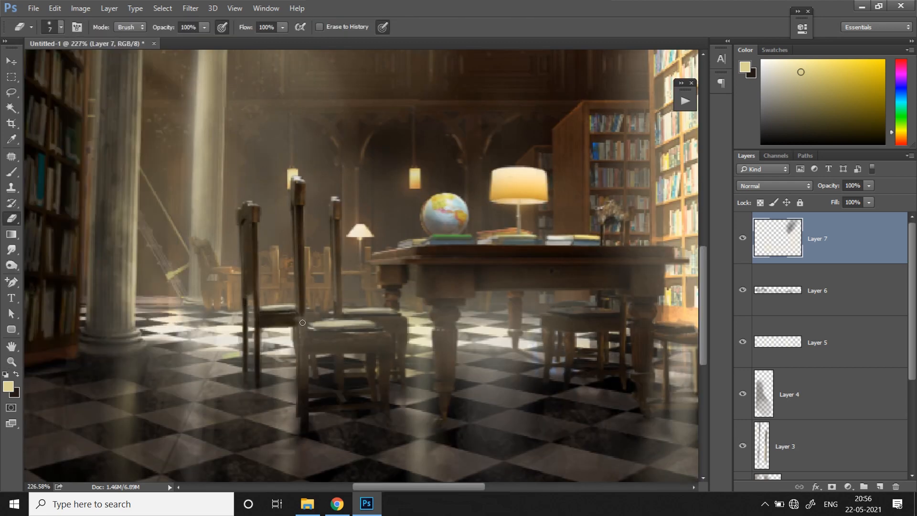
{"action": "mouse_move", "coordinate": [336, 202]}
{"action": "left_mouse_down"}
{"action": "mouse_move", "coordinate": [312, 319]}
{"action": "mouse_move", "coordinate": [346, 343]}
{"action": "mouse_move", "coordinate": [309, 349]}
{"action": "mouse_move", "coordinate": [352, 325]}
{"action": "left_mouse_up"}
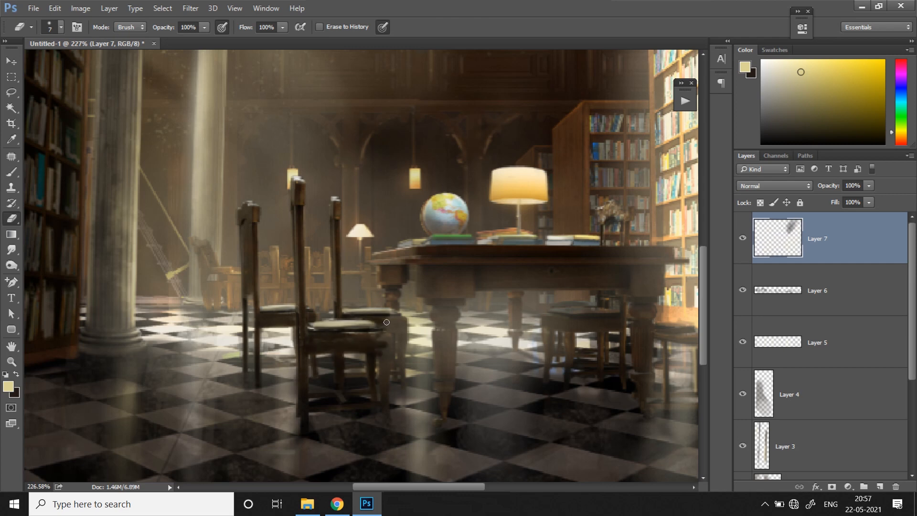
Erase the haze from the table, its legs, the rear chair and the stool beside the bookcase with the 7 px eraser
{"action": "mouse_move", "coordinate": [436, 334]}
{"action": "left_mouse_down"}
{"action": "mouse_move", "coordinate": [432, 280]}
{"action": "mouse_move", "coordinate": [398, 261]}
{"action": "left_mouse_up"}
{"action": "left_click_drag", "start_coordinate": [426, 224], "coordinate": [295, 288]}
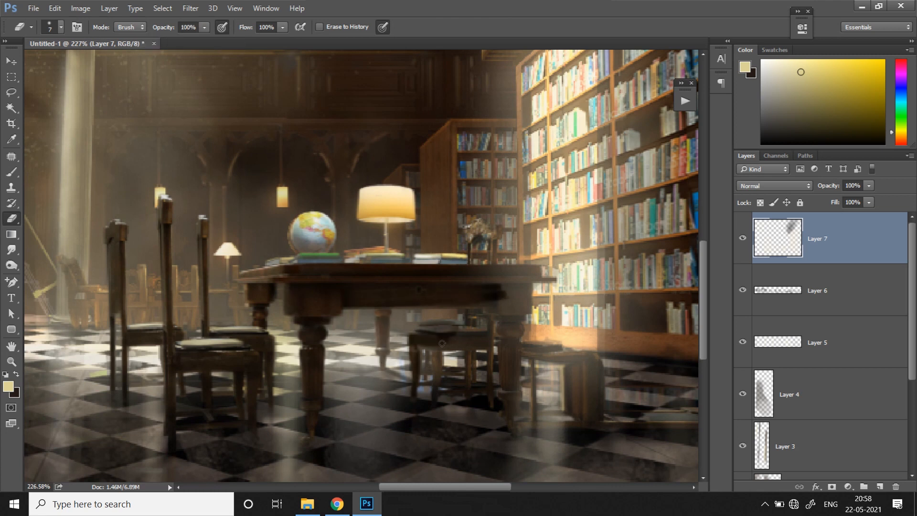
{"action": "mouse_move", "coordinate": [485, 256]}
{"action": "left_mouse_down"}
{"action": "mouse_move", "coordinate": [465, 278]}
{"action": "mouse_move", "coordinate": [524, 283]}
{"action": "mouse_move", "coordinate": [473, 309]}
{"action": "mouse_move", "coordinate": [529, 300]}
{"action": "left_mouse_up"}
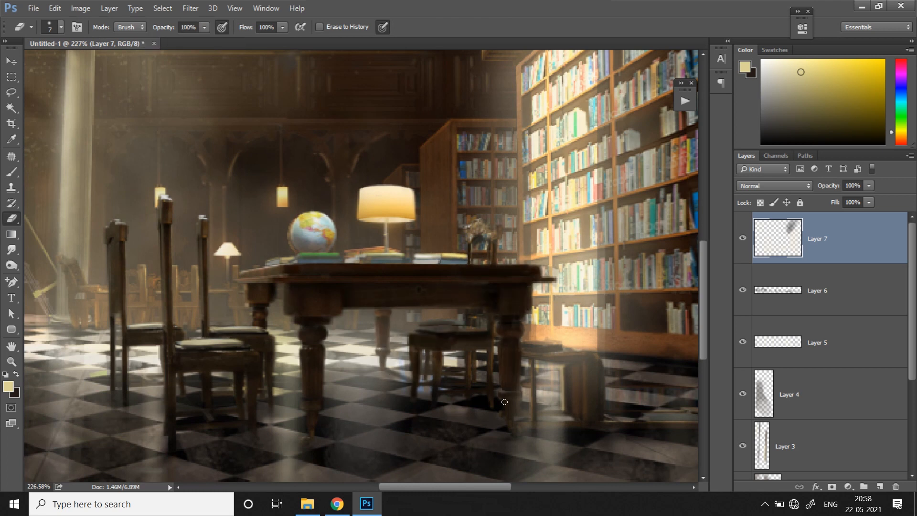
{"action": "left_click_drag", "start_coordinate": [519, 397], "coordinate": [580, 373]}
{"action": "left_click_drag", "start_coordinate": [666, 428], "coordinate": [597, 407]}
{"action": "left_click", "coordinate": [472, 405], "text": "ctrl"}
Compare the table and chairs area with Layer 7 switched on and off
{"action": "left_click", "coordinate": [817, 238]}
{"action": "left_click", "coordinate": [743, 237]}
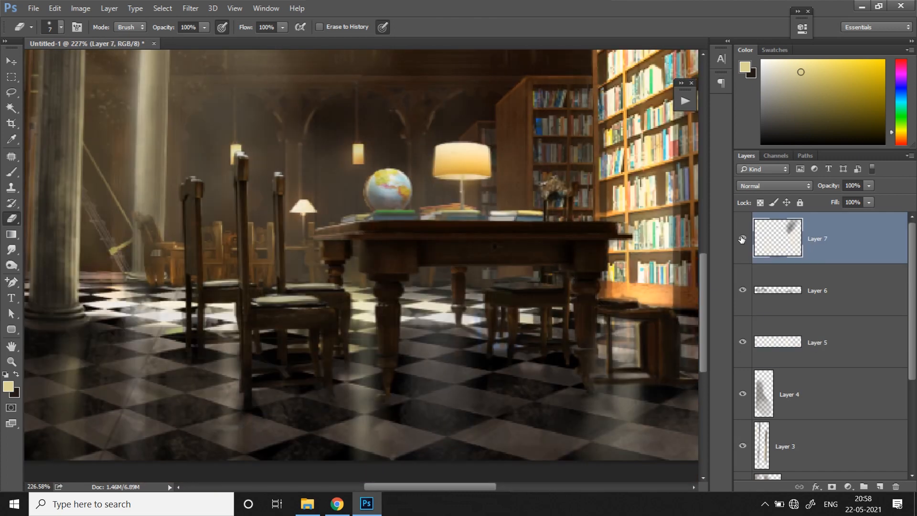
{"action": "left_click", "coordinate": [743, 238]}
{"action": "key", "text": "ctrl+z"}
{"action": "key", "text": "ctrl+z"}
{"action": "left_click", "coordinate": [743, 238]}
{"action": "left_click", "coordinate": [743, 238]}
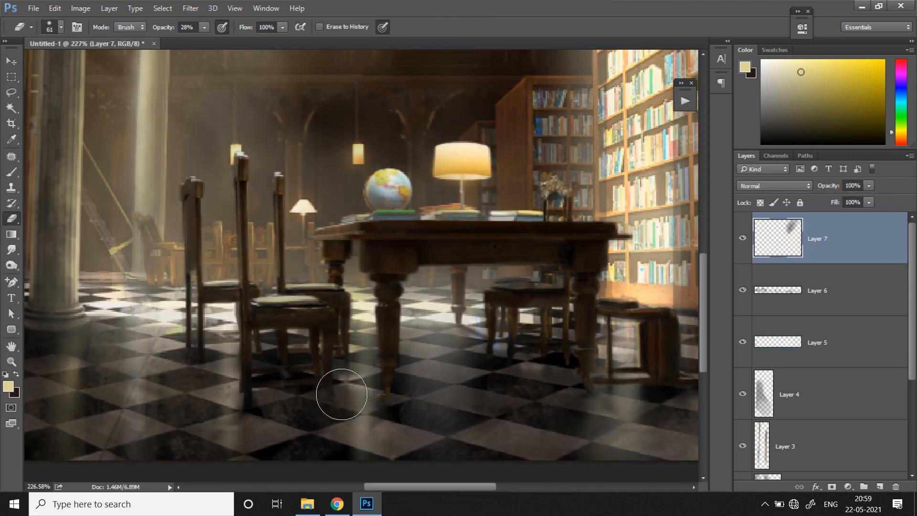
On a new layer, brush a pale-yellow glow over the stained-glass windows at 86 px and 7% opacity, and lower the layer opacity to 47%
{"action": "scroll", "coordinate": [342, 378], "scroll_direction": "down", "scroll_amount": 5}
{"action": "key", "text": "ctrl+b"}
{"action": "left_click_drag", "start_coordinate": [744, 231], "coordinate": [779, 231]}
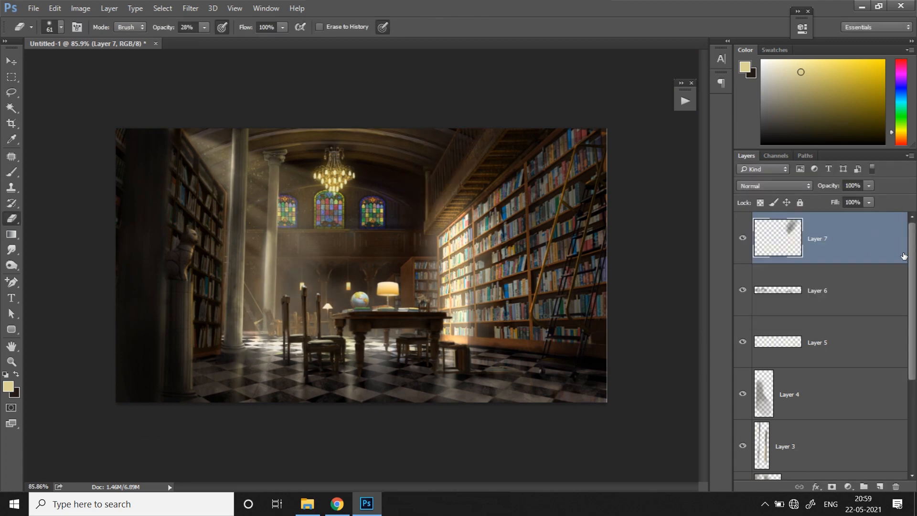
{"action": "left_click", "coordinate": [879, 486]}
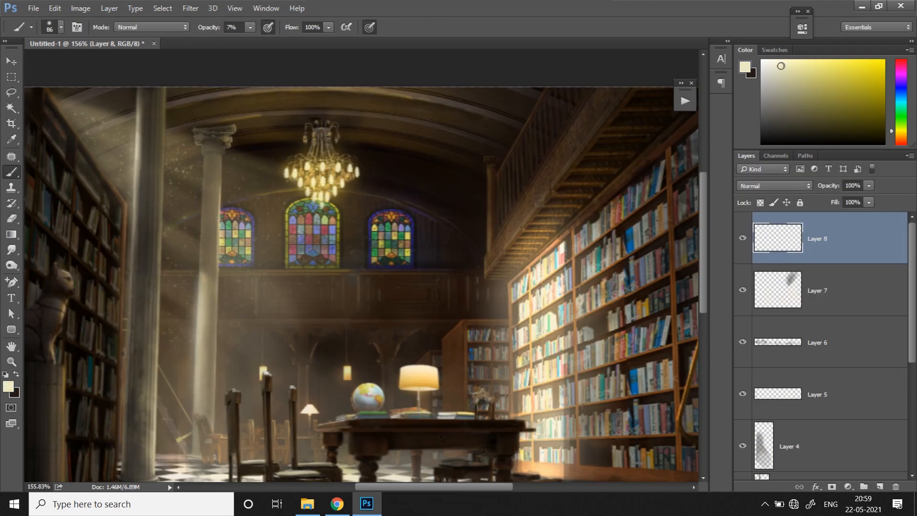
{"action": "mouse_move", "coordinate": [296, 233]}
{"action": "left_mouse_down"}
{"action": "mouse_move", "coordinate": [325, 239]}
{"action": "mouse_move", "coordinate": [310, 258]}
{"action": "mouse_move", "coordinate": [392, 262]}
{"action": "left_mouse_up"}
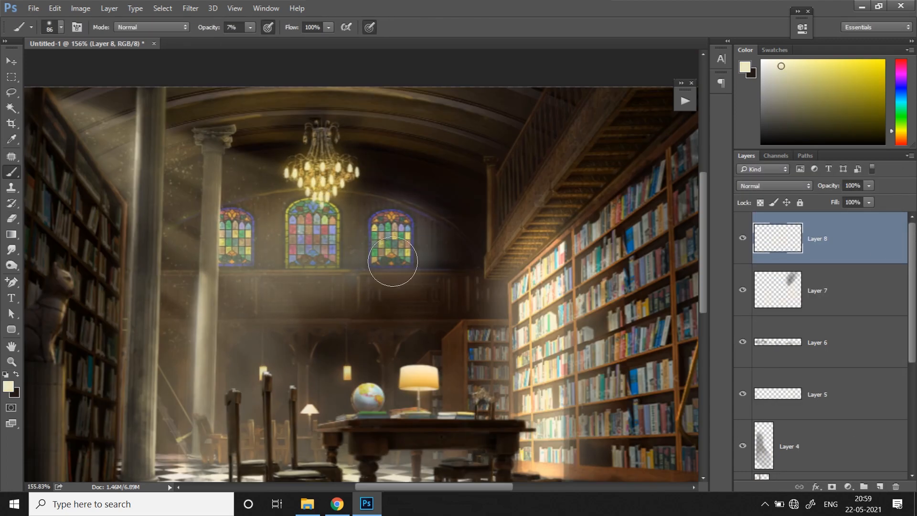
{"action": "left_click", "coordinate": [869, 185]}
{"action": "left_click_drag", "start_coordinate": [870, 199], "coordinate": [849, 198]}
{"action": "left_click", "coordinate": [742, 238]}
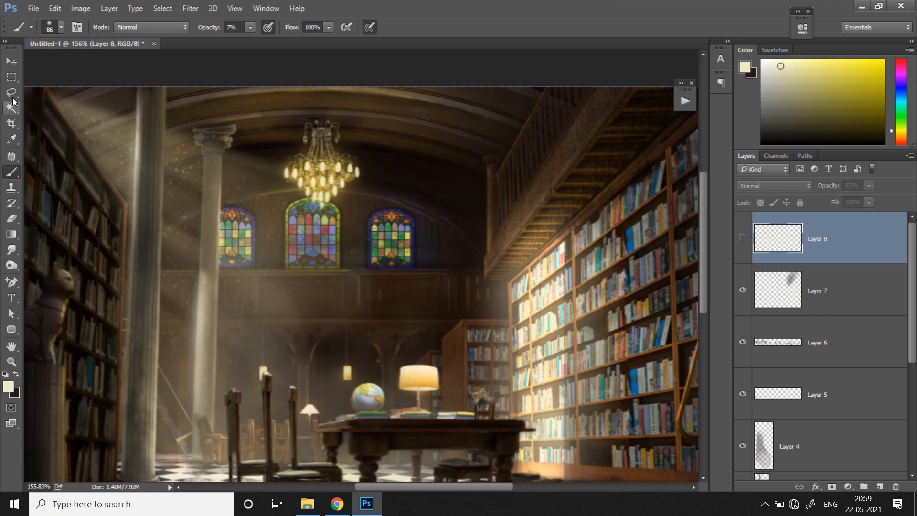
Copy the three stained-glass windows to their own layer below Layer 8 and set its blend mode to Lighten
{"action": "left_click", "coordinate": [12, 93]}
{"action": "left_click_drag", "start_coordinate": [218, 265], "coordinate": [248, 213]}
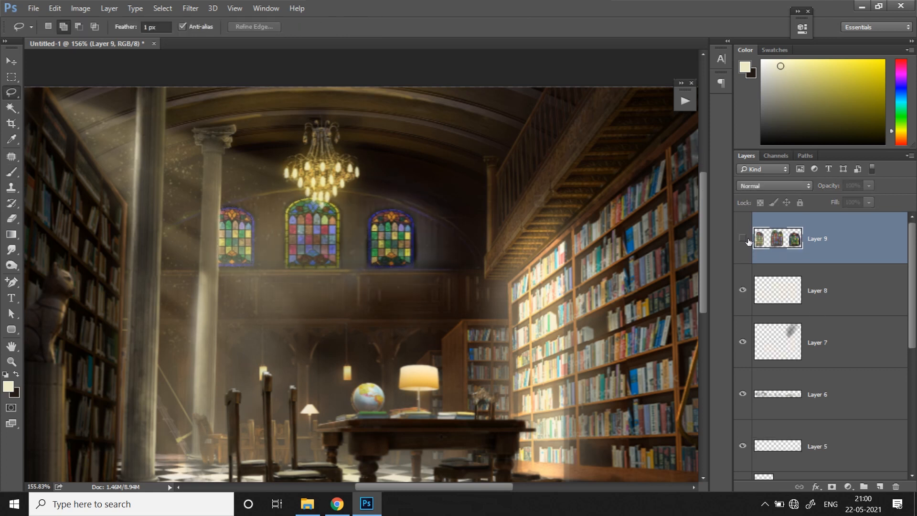
{"action": "left_click_drag", "start_coordinate": [760, 241], "coordinate": [769, 278]}
{"action": "left_click", "coordinate": [774, 185]}
{"action": "left_click", "coordinate": [752, 261]}
Apply a diagonal Motion Blur to the copied windows so their colours streak like cast light
{"action": "left_click", "coordinate": [190, 8]}
{"action": "mouse_move", "coordinate": [224, 125]}
{"action": "left_click", "coordinate": [379, 197]}
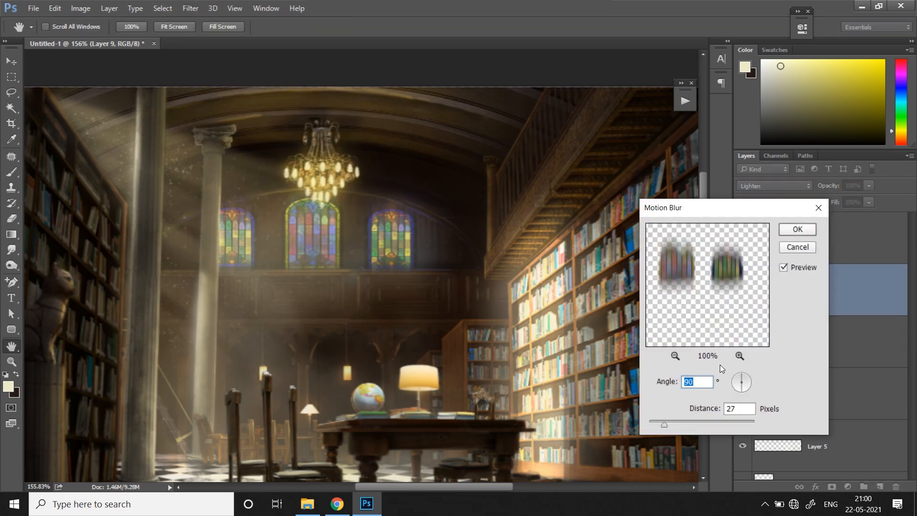
{"action": "left_click_drag", "start_coordinate": [754, 390], "coordinate": [750, 392]}
{"action": "left_click_drag", "start_coordinate": [665, 424], "coordinate": [673, 423]}
{"action": "left_click", "coordinate": [792, 230]}
Erase excess streaks around the windows with a 43 px eraser at 100% opacity and a 24 px eraser at 33%
{"action": "key", "text": "e"}
{"action": "left_click", "coordinate": [51, 29]}
{"action": "left_click", "coordinate": [434, 236]}
{"action": "left_click_drag", "start_coordinate": [204, 28], "coordinate": [250, 41]}
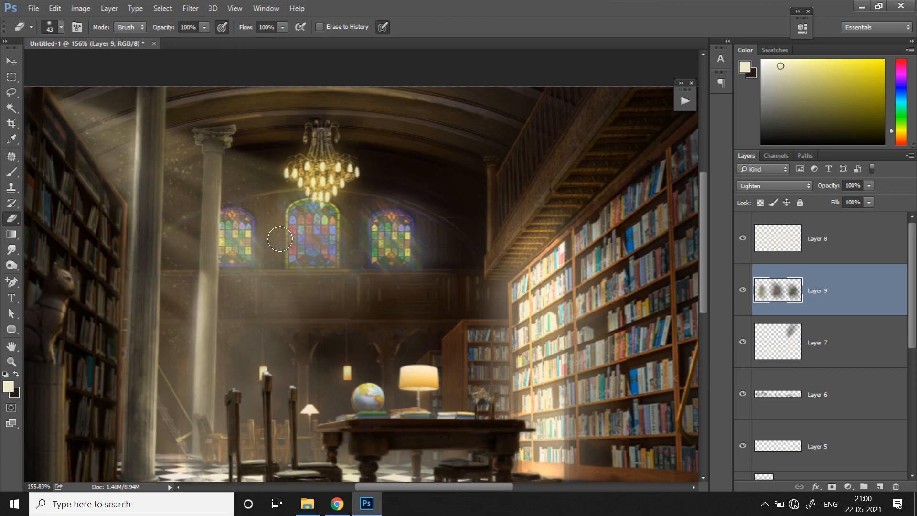
{"action": "left_click_drag", "start_coordinate": [204, 27], "coordinate": [167, 40]}
{"action": "left_click", "coordinate": [51, 27]}
{"action": "left_click_drag", "start_coordinate": [87, 62], "coordinate": [77, 63]}
{"action": "left_click", "coordinate": [431, 265]}
Set Layer 9's opacity to 78% and compare the painting with the window streaks switched on and off
{"action": "scroll", "coordinate": [419, 302], "scroll_direction": "down", "scroll_amount": 5}
{"action": "left_click", "coordinate": [743, 289]}
{"action": "left_click", "coordinate": [744, 290]}
{"action": "left_click_drag", "start_coordinate": [828, 186], "coordinate": [813, 191]}
{"action": "left_click", "coordinate": [744, 290]}
{"action": "left_click", "coordinate": [744, 290]}
{"action": "left_click", "coordinate": [743, 290]}
{"action": "left_click", "coordinate": [743, 290]}
{"action": "key", "text": "ctrl+1"}
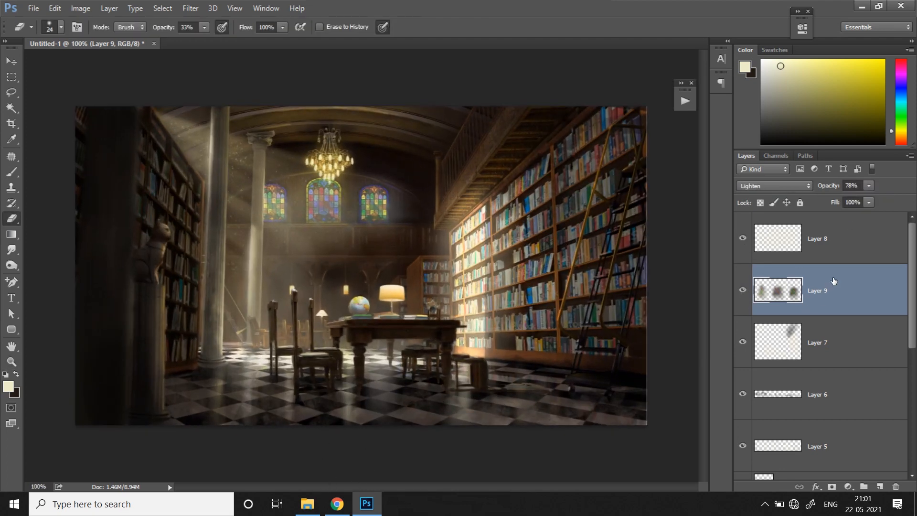
Add a new layer above Layer 8 in Overlay mode and choose a soft 266 px brush
{"action": "left_click", "coordinate": [754, 236]}
{"action": "left_click", "coordinate": [879, 486]}
{"action": "left_click", "coordinate": [12, 172]}
{"action": "left_click", "coordinate": [61, 27]}
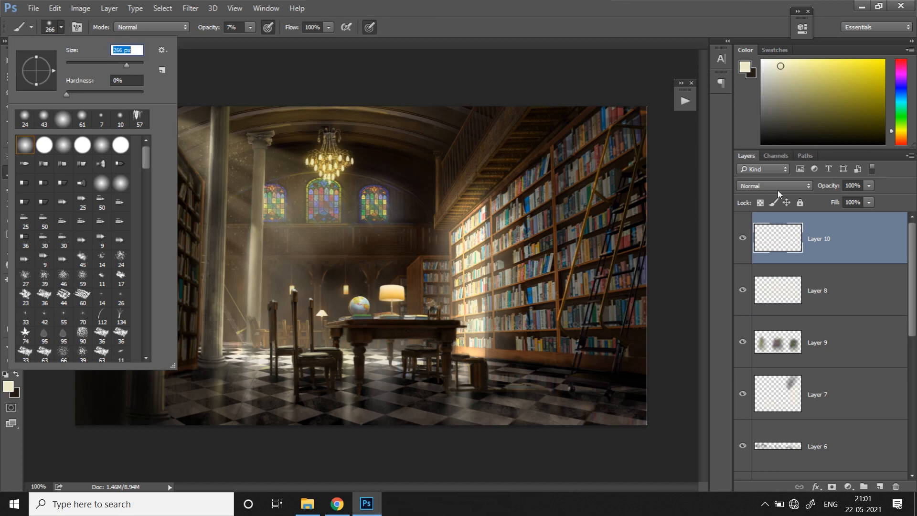
{"action": "left_click", "coordinate": [788, 186]}
{"action": "left_click", "coordinate": [764, 301]}
Brush pale-yellow light over the columns, table and lit bookcase at 13% opacity, with 266 px and 185 px brush sizes
{"action": "left_click", "coordinate": [797, 80]}
{"action": "left_click", "coordinate": [251, 28]}
{"action": "left_click", "coordinate": [252, 40]}
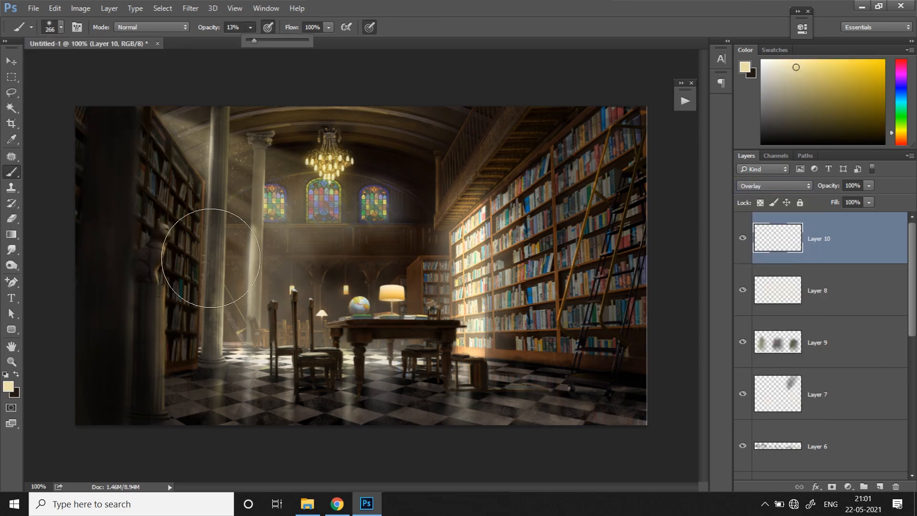
{"action": "left_click_drag", "start_coordinate": [206, 260], "coordinate": [272, 303]}
{"action": "left_click", "coordinate": [60, 27]}
{"action": "left_click", "coordinate": [121, 61]}
{"action": "left_click", "coordinate": [219, 338]}
{"action": "left_click_drag", "start_coordinate": [281, 334], "coordinate": [236, 263]}
{"action": "mouse_move", "coordinate": [401, 294]}
{"action": "left_mouse_down"}
{"action": "mouse_move", "coordinate": [383, 305]}
{"action": "mouse_move", "coordinate": [469, 315]}
{"action": "mouse_move", "coordinate": [467, 253]}
{"action": "mouse_move", "coordinate": [466, 316]}
{"action": "left_mouse_up"}
{"action": "left_click_drag", "start_coordinate": [434, 348], "coordinate": [277, 309]}
{"action": "left_click_drag", "start_coordinate": [360, 364], "coordinate": [420, 360]}
Compare the painting with and without Layer 10, and erase excess glow from the bookcase with a 51 px eraser at 33% opacity
{"action": "left_click", "coordinate": [741, 245]}
{"action": "left_click", "coordinate": [741, 245]}
{"action": "left_click", "coordinate": [739, 250]}
{"action": "key", "text": "z"}
{"action": "left_click_drag", "start_coordinate": [568, 325], "coordinate": [636, 321]}
{"action": "left_click", "coordinate": [742, 244]}
{"action": "left_click", "coordinate": [741, 244]}
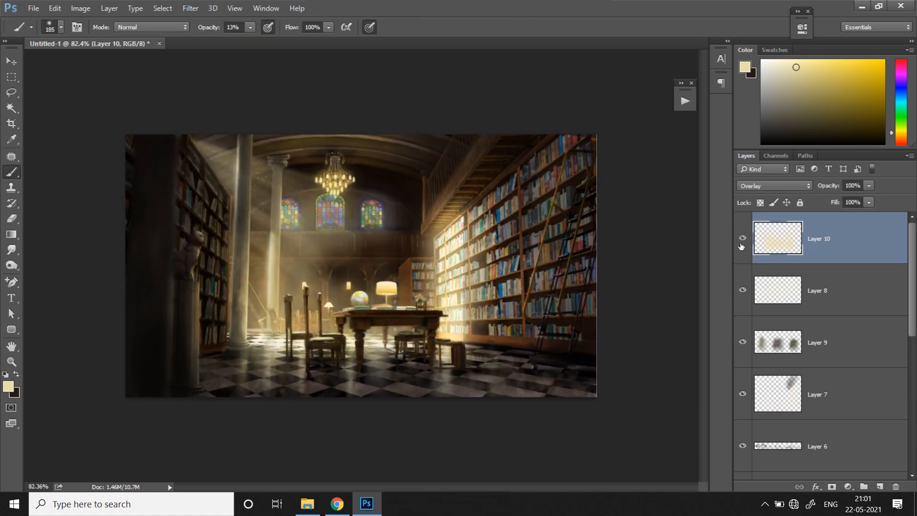
{"action": "left_click", "coordinate": [11, 219]}
{"action": "left_click", "coordinate": [61, 27]}
{"action": "left_click", "coordinate": [490, 261]}
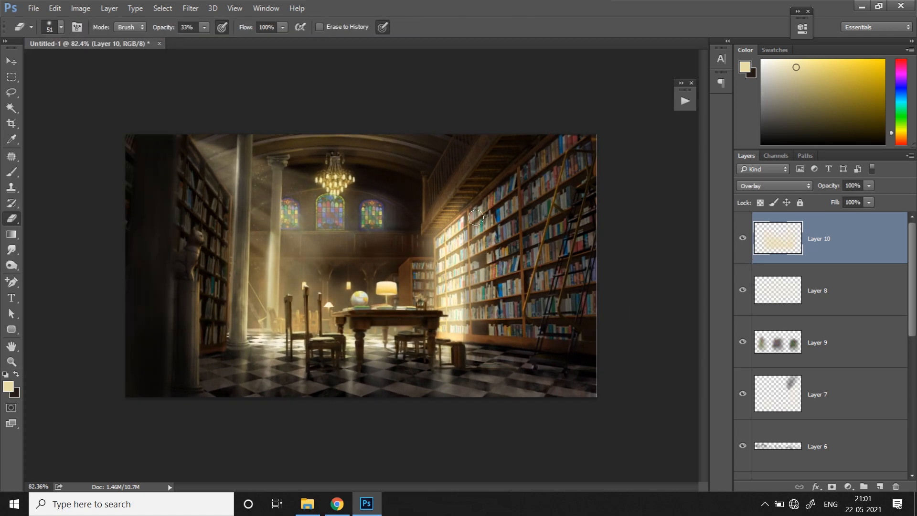
Examine how the warm Overlay glow on Layer 10 affects the whole painting by switching it on and off
{"action": "left_click", "coordinate": [742, 239]}
{"action": "left_click", "coordinate": [742, 239]}
{"action": "left_click", "coordinate": [743, 239]}
{"action": "left_click", "coordinate": [744, 239]}
{"action": "left_click", "coordinate": [740, 240]}
{"action": "left_click", "coordinate": [739, 241]}
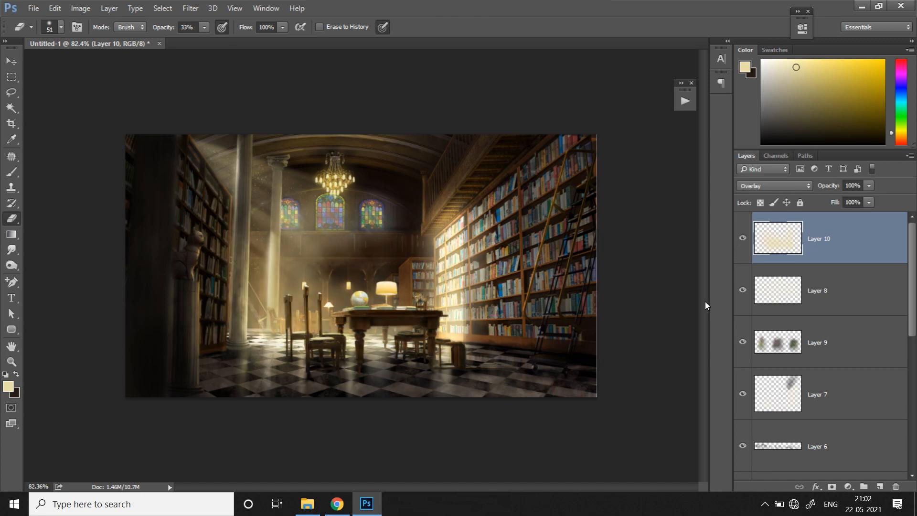
{"action": "left_click", "coordinate": [745, 241]}
{"action": "left_click", "coordinate": [745, 241]}
{"action": "key", "text": "z"}
{"action": "scroll", "coordinate": [633, 340], "scroll_direction": "down", "scroll_amount": 2}
{"action": "scroll", "coordinate": [669, 382], "scroll_direction": "up", "scroll_amount": 1}
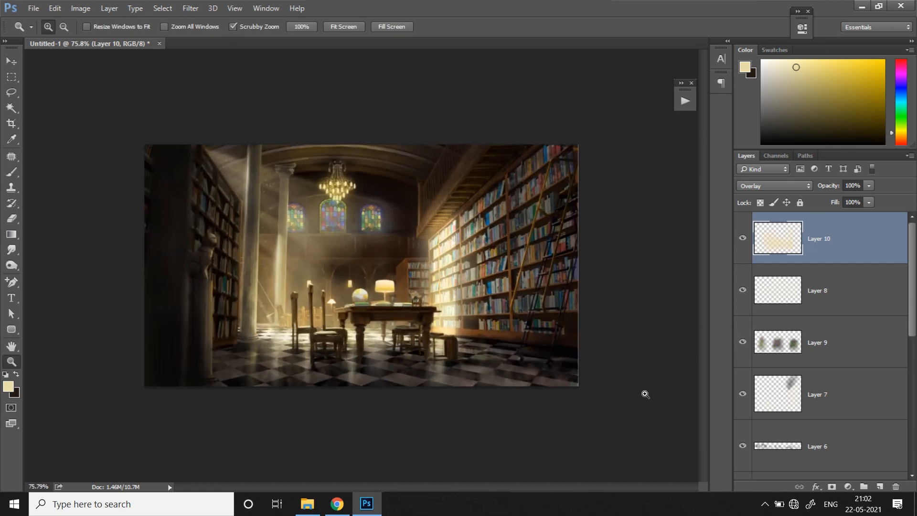
Touch up Layer 10's highlights with a 32 px near-white brush at 13% opacity, and compare the painting with the layer on and off
{"action": "scroll", "coordinate": [695, 353], "scroll_direction": "up", "scroll_amount": 1}
{"action": "key", "text": "b"}
{"action": "left_click", "coordinate": [61, 27]}
{"action": "left_click", "coordinate": [192, 410]}
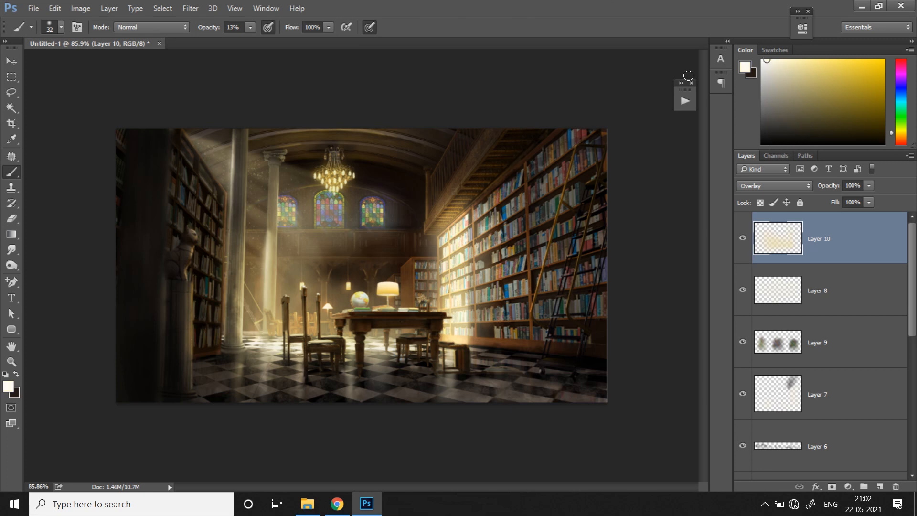
{"action": "left_click", "coordinate": [742, 239]}
{"action": "left_click", "coordinate": [742, 238]}
{"action": "left_click", "coordinate": [743, 241]}
{"action": "left_click", "coordinate": [743, 241]}
{"action": "left_click", "coordinate": [743, 241]}
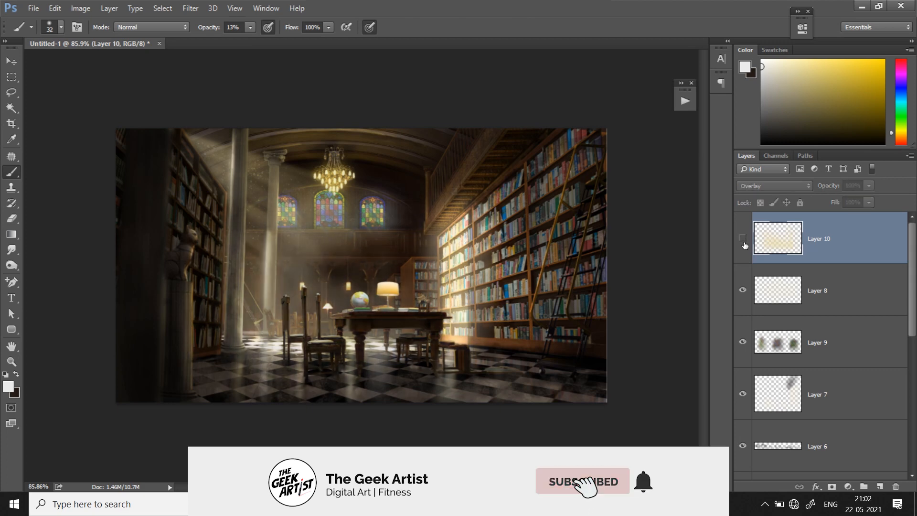
{"action": "left_click", "coordinate": [743, 241]}
Add a Color Lookup adjustment layer that uses the Crisp_Warm.look 3DLUT file
{"action": "left_click", "coordinate": [848, 486]}
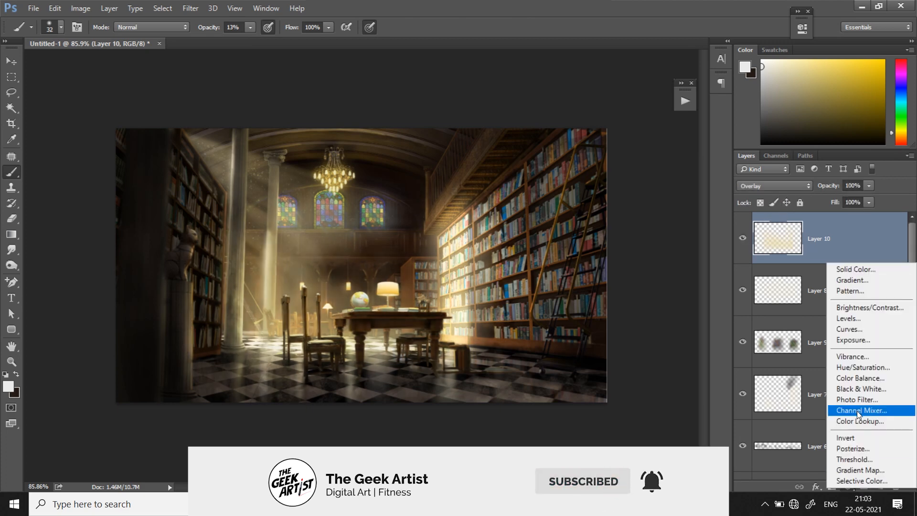
{"action": "left_click", "coordinate": [856, 422]}
{"action": "left_click", "coordinate": [723, 57]}
{"action": "left_click", "coordinate": [707, 149]}
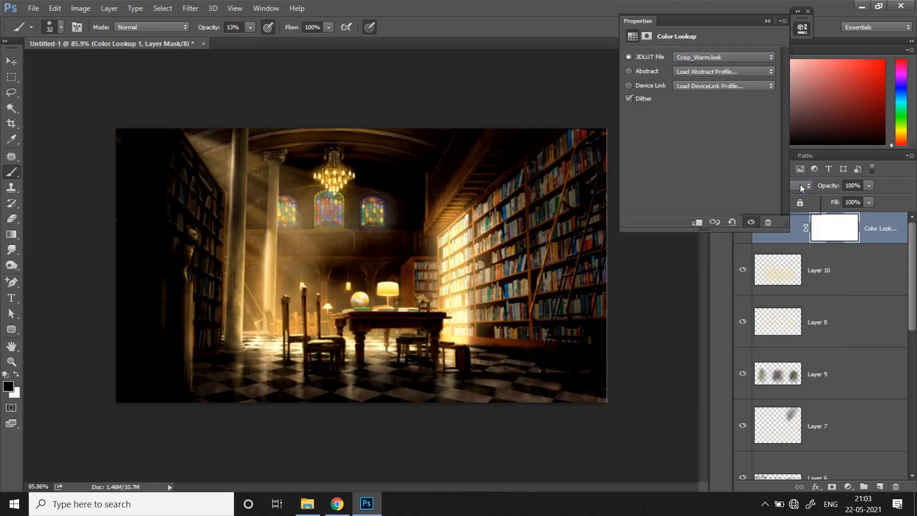
Set the Color Lookup layer's blend mode to Lighten, lower its opacity to about 25%, and compare its effect
{"action": "left_click", "coordinate": [801, 184]}
{"action": "left_click", "coordinate": [744, 240]}
{"action": "left_click", "coordinate": [743, 240]}
{"action": "left_click", "coordinate": [767, 21]}
{"action": "left_click", "coordinate": [743, 229]}
{"action": "left_click", "coordinate": [743, 230]}
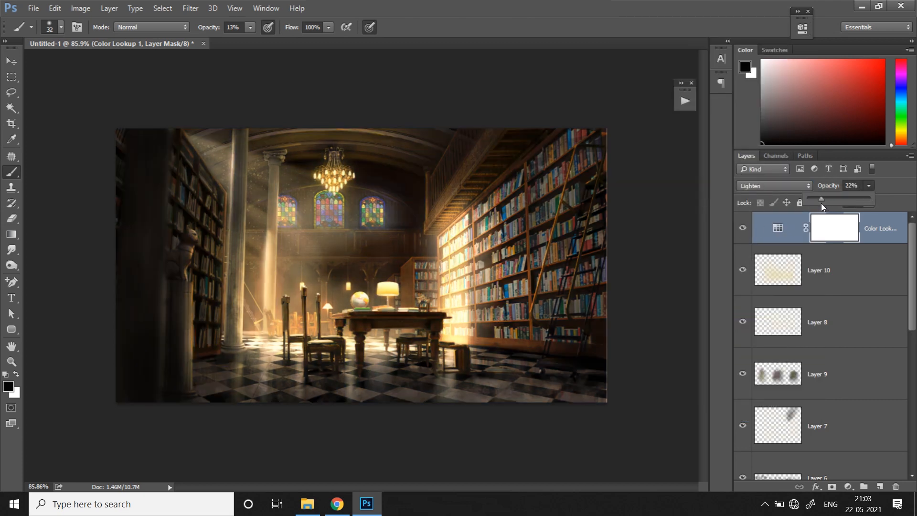
{"action": "left_click_drag", "start_coordinate": [822, 206], "coordinate": [821, 200]}
{"action": "left_click", "coordinate": [743, 229]}
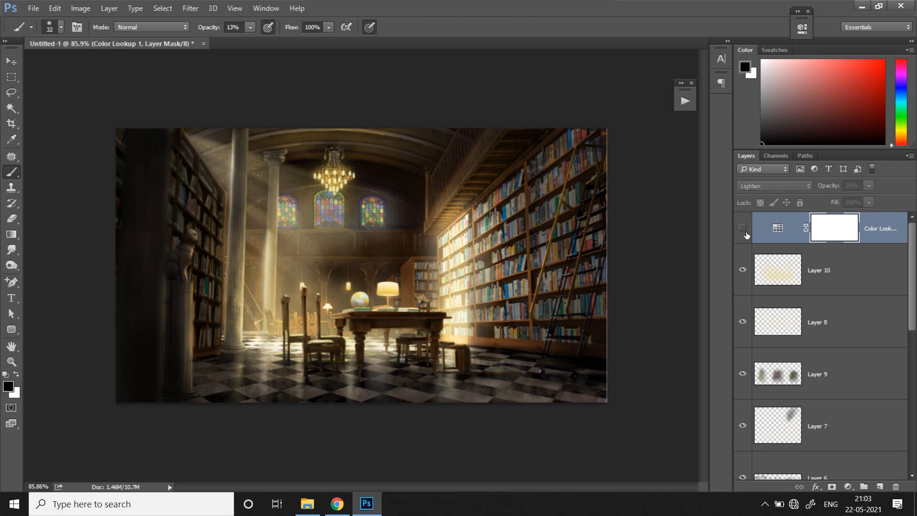
Add a second Color Lookup layer with a warm-toning 3DLUT, lower its opacity to 25%, and compare the result
{"action": "left_click", "coordinate": [849, 486]}
{"action": "left_click", "coordinate": [855, 421]}
{"action": "left_click", "coordinate": [728, 57]}
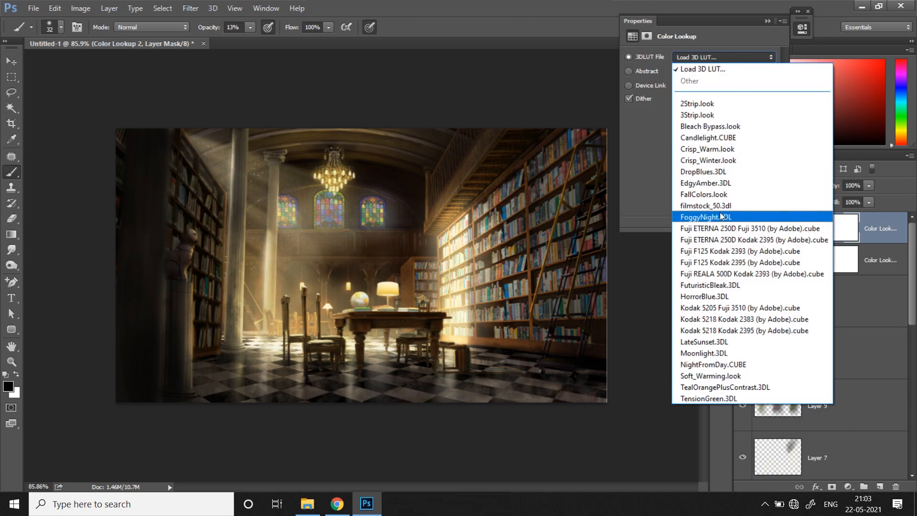
{"action": "left_click", "coordinate": [734, 175]}
{"action": "left_click", "coordinate": [867, 186]}
{"action": "left_click_drag", "start_coordinate": [868, 187], "coordinate": [829, 220]}
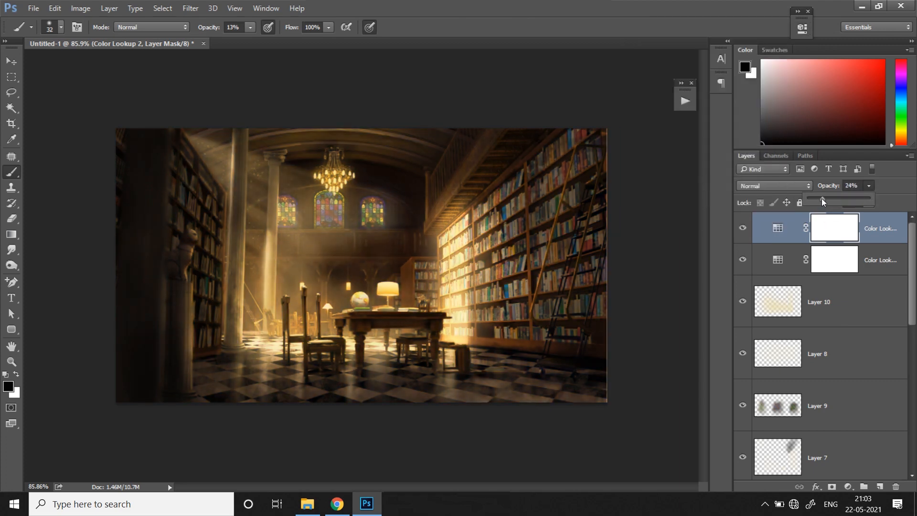
{"action": "left_click", "coordinate": [743, 228]}
{"action": "left_click", "coordinate": [743, 228]}
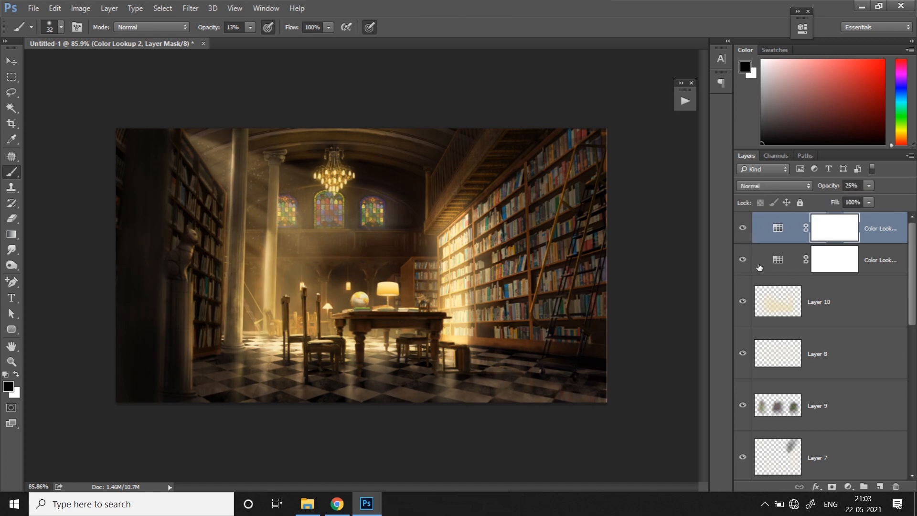
Raise the lower Color Lookup layer's opacity to 57% and compare the painting with it on and off
{"action": "left_click", "coordinate": [746, 262]}
{"action": "left_click", "coordinate": [784, 259]}
{"action": "left_click", "coordinate": [867, 202]}
{"action": "left_click", "coordinate": [743, 259]}
{"action": "left_click", "coordinate": [743, 260]}
{"action": "key", "text": "ctrl+space"}
{"action": "left_click_drag", "start_coordinate": [663, 346], "coordinate": [640, 346]}
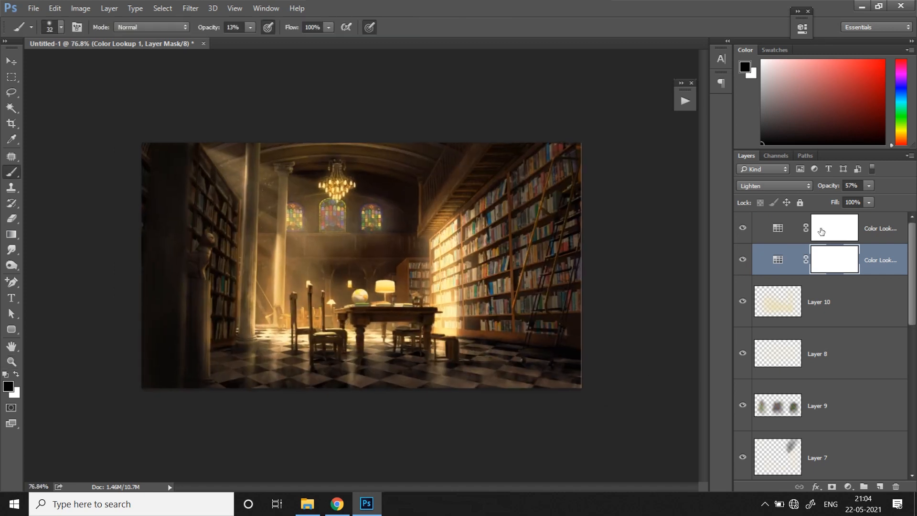
On a new layer, brush blue over the dark bookcase side, balcony and foreground pillar with a 219 px brush at 13% opacity
{"action": "key", "text": "ctrl+shift+alt+n"}
{"action": "key", "text": "x"}
{"action": "right_click", "coordinate": [106, 179]}
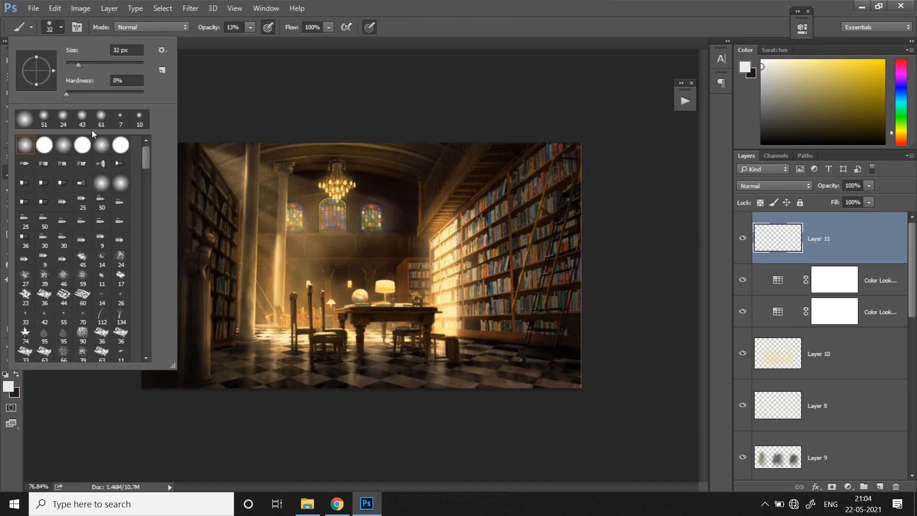
{"action": "left_click", "coordinate": [113, 65]}
{"action": "left_click", "coordinate": [60, 28]}
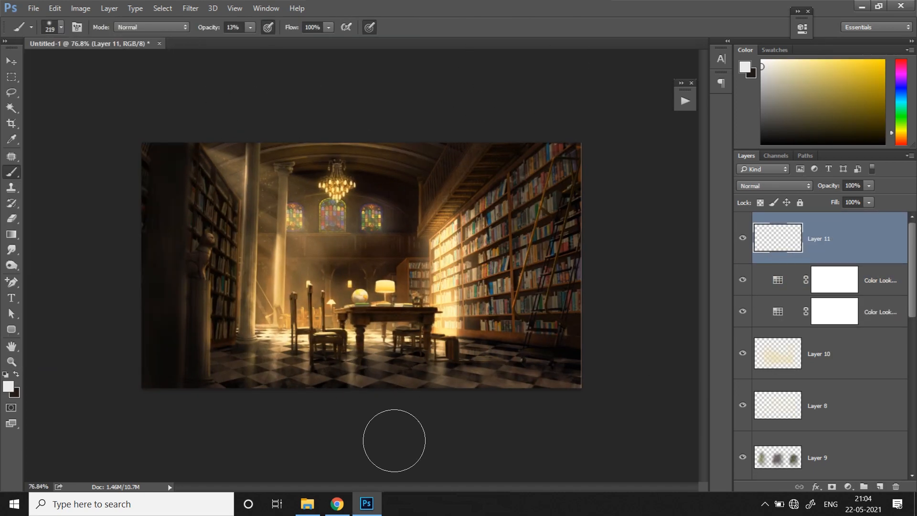
{"action": "key", "text": "ctrl+space"}
{"action": "left_click_drag", "start_coordinate": [368, 389], "coordinate": [392, 389]}
{"action": "left_click", "coordinate": [900, 88]}
{"action": "key", "text": "b"}
{"action": "mouse_move", "coordinate": [573, 127]}
{"action": "left_mouse_down"}
{"action": "mouse_move", "coordinate": [528, 153]}
{"action": "mouse_move", "coordinate": [545, 312]}
{"action": "left_mouse_up"}
{"action": "left_click_drag", "start_coordinate": [140, 169], "coordinate": [140, 366]}
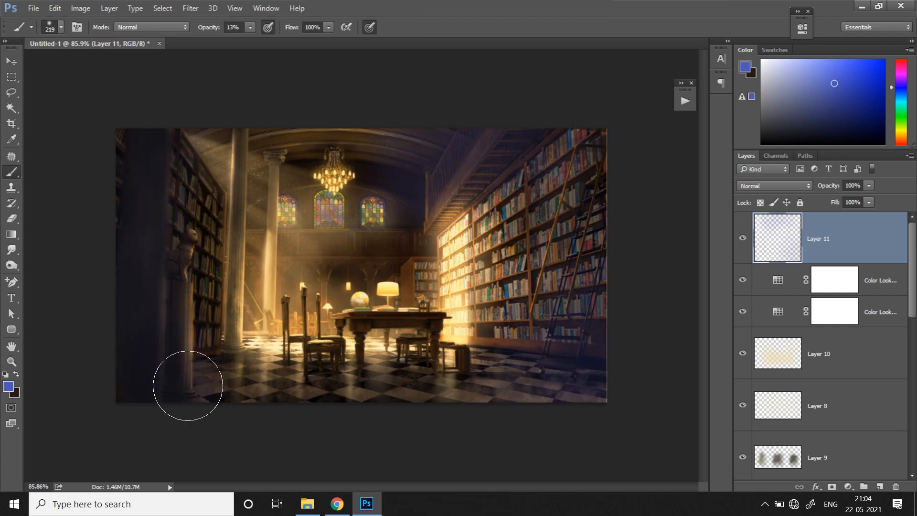
Lower the opacity of the blue tint on Layer 11 and compare the painting with and without it
{"action": "left_click_drag", "start_coordinate": [869, 185], "coordinate": [846, 208]}
{"action": "left_click", "coordinate": [743, 239]}
{"action": "key", "text": "z"}
{"action": "left_click_drag", "start_coordinate": [637, 343], "coordinate": [600, 343]}
{"action": "left_click", "coordinate": [744, 242]}
{"action": "left_click", "coordinate": [744, 243]}
On a new layer, dot pale-orange dust specks into the light rays with a 4 px brush at 75% opacity
{"action": "left_click_drag", "start_coordinate": [96, 341], "coordinate": [133, 341]}
{"action": "key", "text": "ctrl+shift+alt+n"}
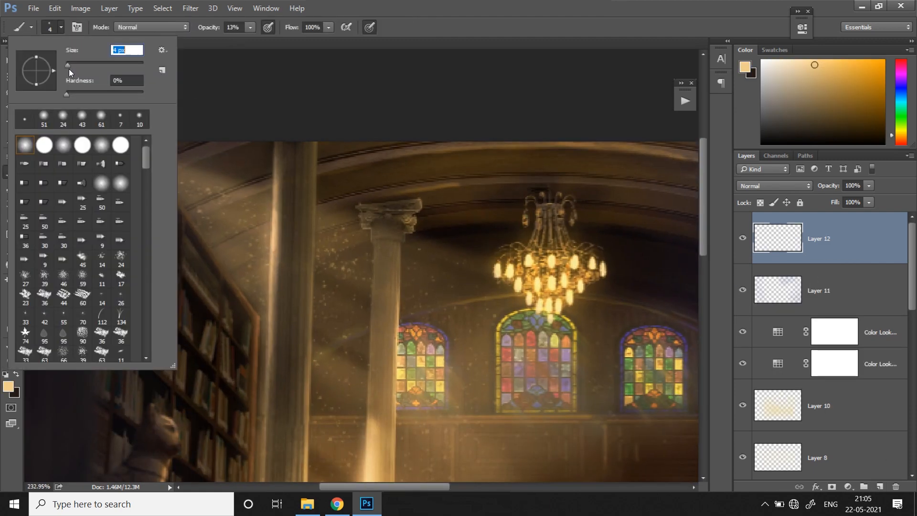
{"action": "key", "text": "Return"}
{"action": "key", "text": "7"}
{"action": "key", "text": "5"}
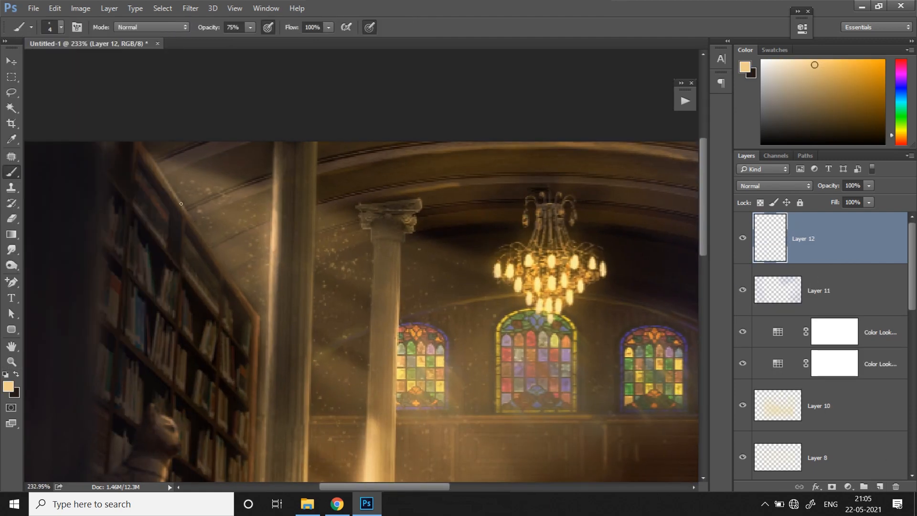
{"action": "left_click_drag", "start_coordinate": [243, 205], "coordinate": [252, 205]}
Scatter fainter dust specks across the light rays beside the dark bookcase, varying the brush size and lowering its opacity
{"action": "left_click", "coordinate": [61, 27]}
{"action": "left_click_drag", "start_coordinate": [67, 60], "coordinate": [78, 60]}
{"action": "left_click", "coordinate": [250, 27]}
{"action": "left_click_drag", "start_coordinate": [250, 40], "coordinate": [219, 41]}
{"action": "left_click", "coordinate": [61, 27]}
{"action": "key", "text": "Return"}
{"action": "left_click", "coordinate": [251, 28]}
{"action": "left_click_drag", "start_coordinate": [189, 211], "coordinate": [218, 259]}
{"action": "key", "text": "z"}
{"action": "left_click_drag", "start_coordinate": [249, 297], "coordinate": [205, 296]}
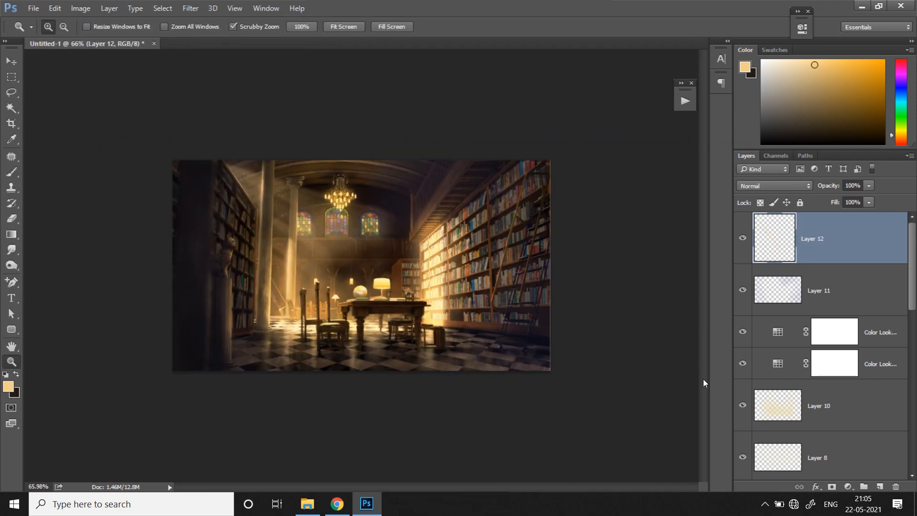
Place two merged copies of the whole painting at the top of the layer stack
{"action": "mouse_move", "coordinate": [910, 266]}
{"action": "left_mouse_down"}
{"action": "mouse_move", "coordinate": [910, 291]}
{"action": "mouse_move", "coordinate": [911, 265]}
{"action": "left_mouse_up"}
{"action": "key", "text": "ctrl+a"}
{"action": "key", "text": "ctrl+shift+c"}
{"action": "key", "text": "ctrl+v"}
{"action": "key", "text": "ctrl+j"}
{"action": "left_click_drag", "start_coordinate": [588, 434], "coordinate": [597, 433]}
Change the advanced blending options of both merged copies, switching off a colour channel in each
{"action": "double_click", "coordinate": [779, 292]}
{"action": "left_click", "coordinate": [668, 254]}
{"action": "key", "text": "Return"}
{"action": "left_click", "coordinate": [779, 244]}
{"action": "double_click", "coordinate": [779, 244]}
{"action": "left_click", "coordinate": [667, 254]}
{"action": "key", "text": "Return"}
{"action": "left_click_drag", "start_coordinate": [597, 335], "coordinate": [580, 335]}
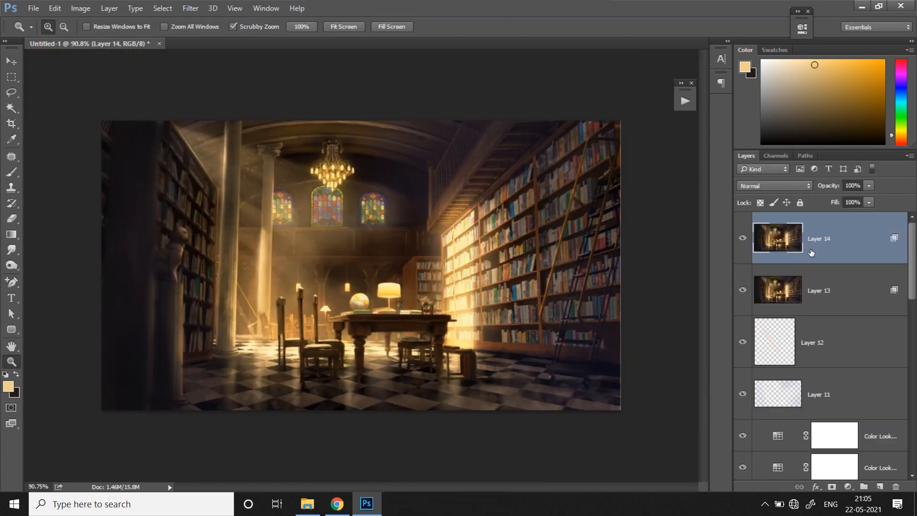
Nudge the lower merged copy, Layer 13, to the right with the Move tool to offset its colour channels
{"action": "left_click", "coordinate": [809, 291]}
{"action": "left_click", "coordinate": [11, 62]}
{"action": "key", "text": "shift+Right"}
{"action": "key", "text": "z"}
{"action": "left_click_drag", "start_coordinate": [341, 332], "coordinate": [425, 332]}
{"action": "key", "text": "v"}
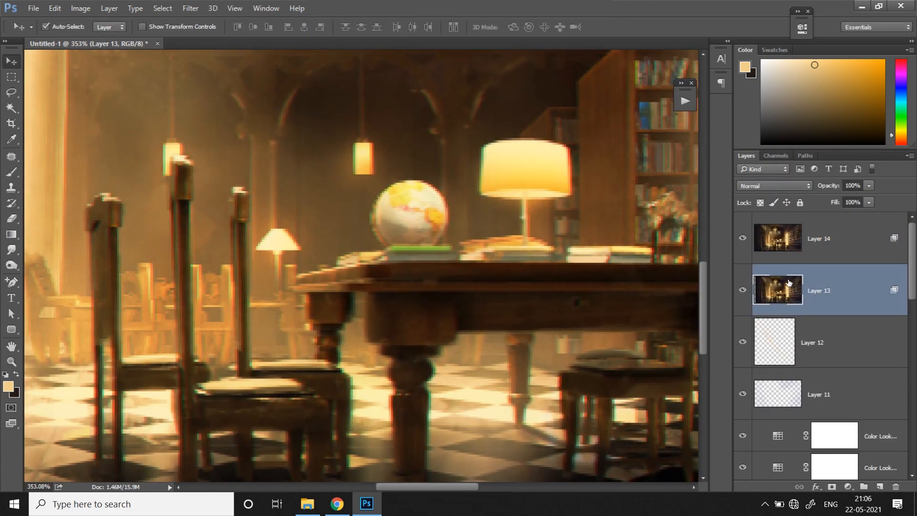
Nudge the upper merged copy, Layer 14, left and down, and inspect the colour fringing across the painting
{"action": "left_click", "coordinate": [807, 247]}
{"action": "key", "text": "Left"}
{"action": "key", "text": "Down"}
{"action": "key", "text": "z"}
{"action": "key", "text": "ctrl+0"}
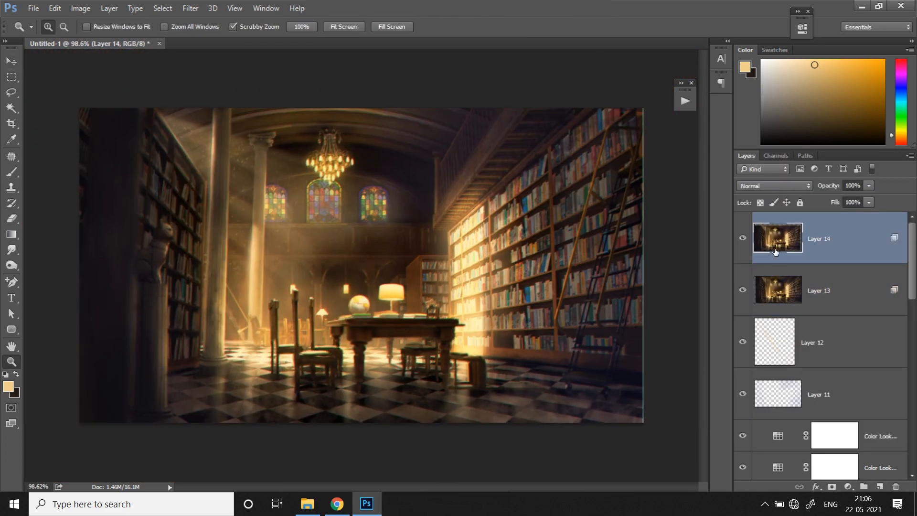
{"action": "left_click_drag", "start_coordinate": [403, 342], "coordinate": [430, 341]}
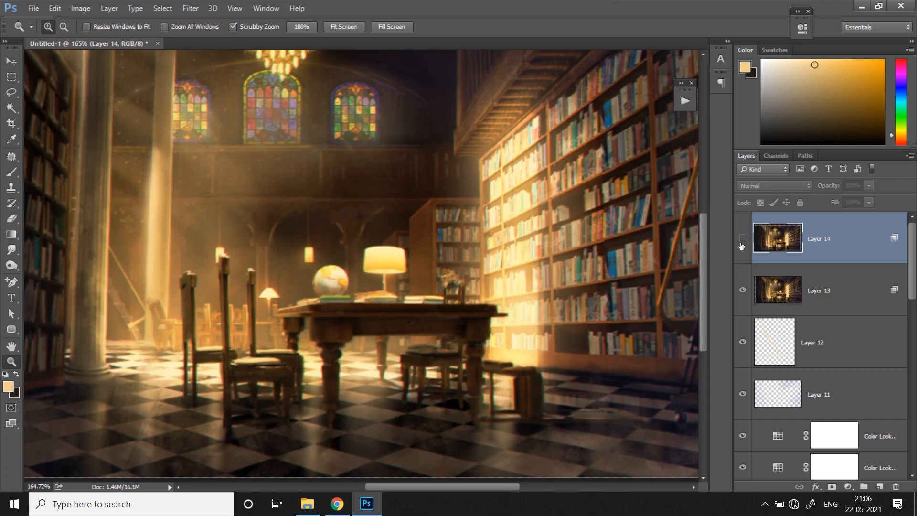
{"action": "left_click_drag", "start_coordinate": [667, 395], "coordinate": [602, 395]}
{"action": "left_click_drag", "start_coordinate": [508, 387], "coordinate": [546, 387]}
Stamp all visible layers into a new layer at the top of the stack and apply the Add Noise filter to it
{"action": "key", "text": "ctrl+shift+alt+e"}
{"action": "left_click_drag", "start_coordinate": [484, 183], "coordinate": [493, 183]}
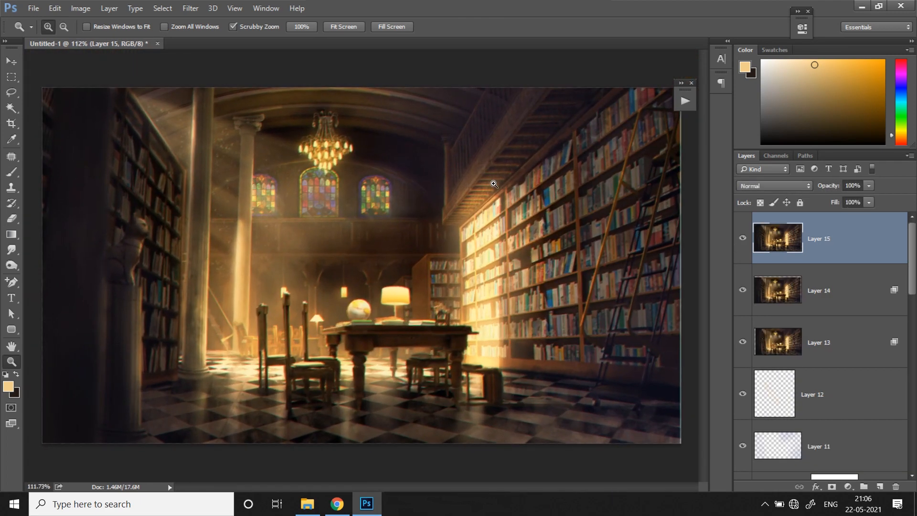
{"action": "left_click", "coordinate": [191, 8]}
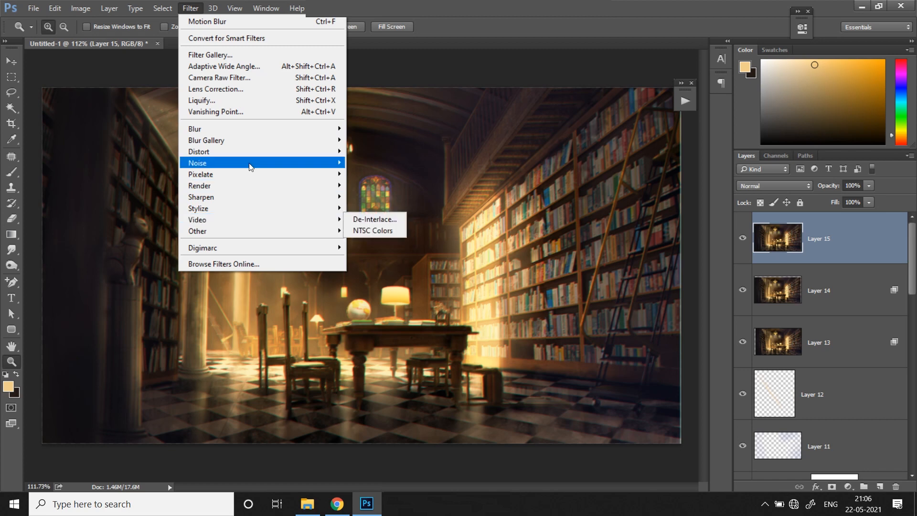
{"action": "left_click", "coordinate": [368, 164]}
{"action": "left_click_drag", "start_coordinate": [635, 317], "coordinate": [636, 311]}
{"action": "left_click", "coordinate": [770, 136]}
{"action": "mouse_move", "coordinate": [410, 383]}
{"action": "left_mouse_down"}
{"action": "mouse_move", "coordinate": [433, 382]}
{"action": "mouse_move", "coordinate": [397, 382]}
{"action": "left_mouse_up"}
Select all layers from the noise layer down to the one just above Layer 1 and group them
{"action": "scroll", "coordinate": [889, 371], "scroll_direction": "down", "scroll_amount": 5}
{"action": "scroll", "coordinate": [889, 370], "scroll_direction": "down", "scroll_amount": 5}
{"action": "left_click", "coordinate": [860, 397], "text": "shift"}
{"action": "key", "text": "ctrl+g"}
{"action": "left_click_drag", "start_coordinate": [621, 306], "coordinate": [633, 306]}
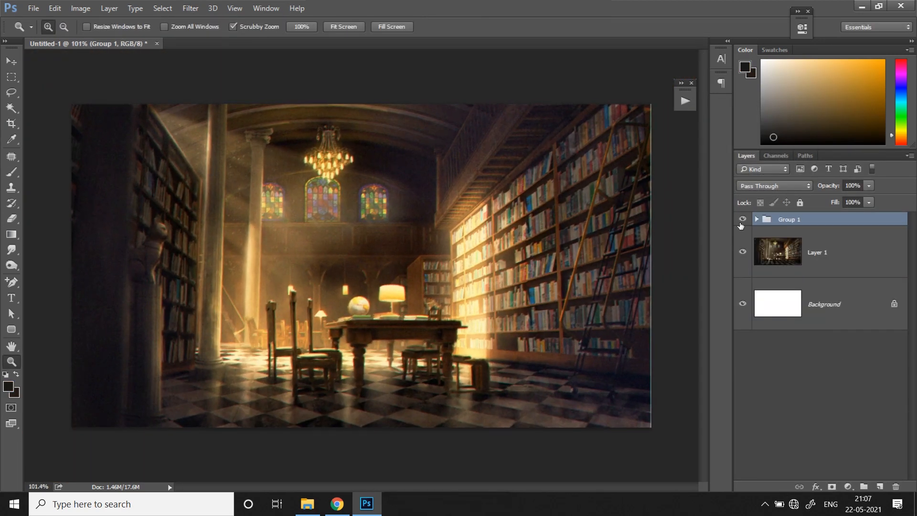
Compare the painting before and after the lighting and effects by repeatedly hiding and showing the layer group
{"action": "left_click", "coordinate": [742, 219]}
{"action": "left_click", "coordinate": [742, 219]}
{"action": "left_click", "coordinate": [743, 220]}
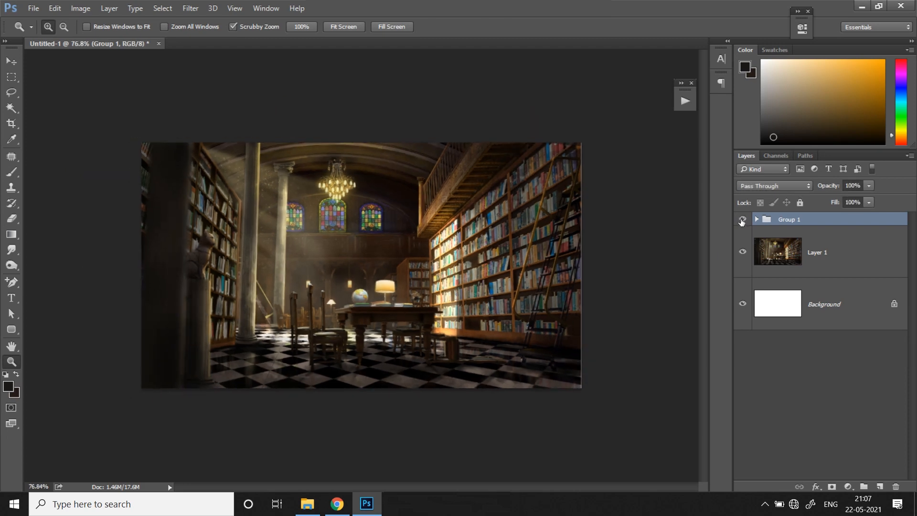
{"action": "left_click", "coordinate": [742, 219]}
{"action": "left_click", "coordinate": [743, 220]}
{"action": "left_click", "coordinate": [743, 220]}
{"action": "left_click", "coordinate": [742, 220]}
{"action": "left_click", "coordinate": [743, 220]}
{"action": "left_click", "coordinate": [743, 220]}
{"action": "left_click", "coordinate": [743, 220]}
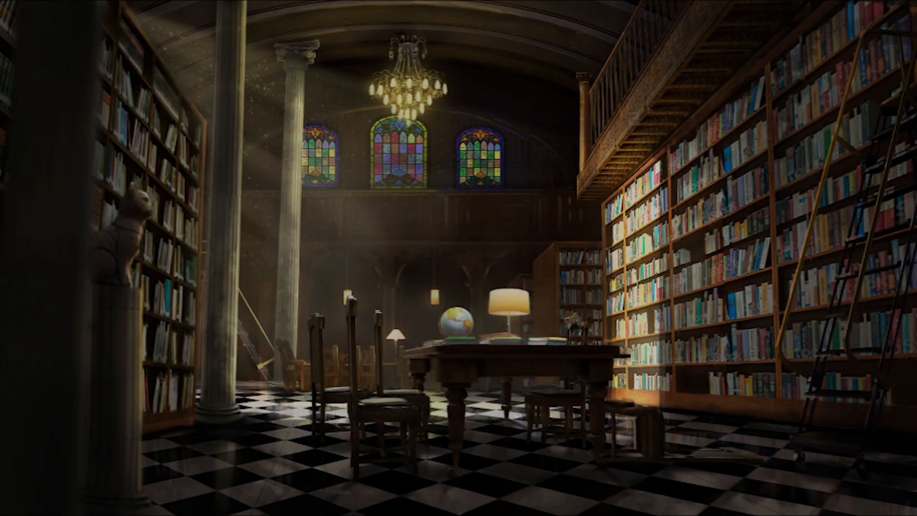